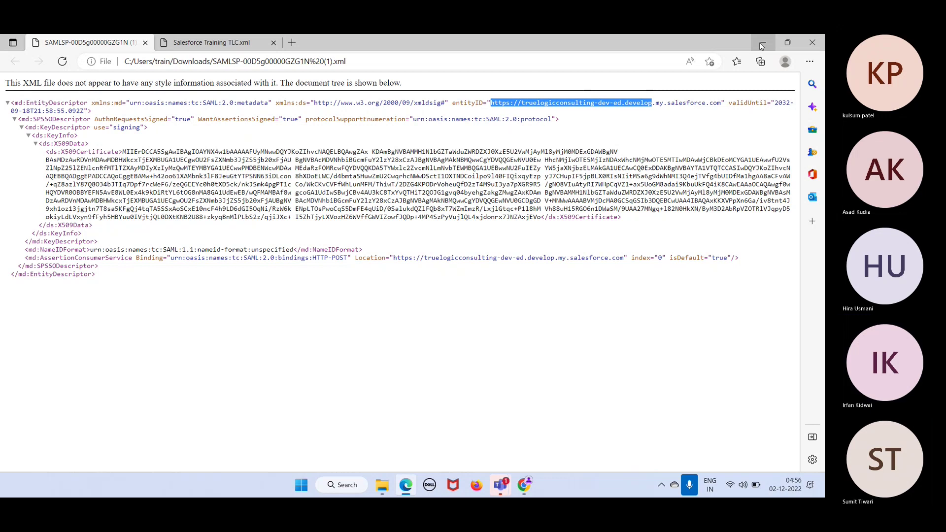
Clear the entityID selection in the metadata XML and return to the SAML Intro diagram
left_click(707, 127)
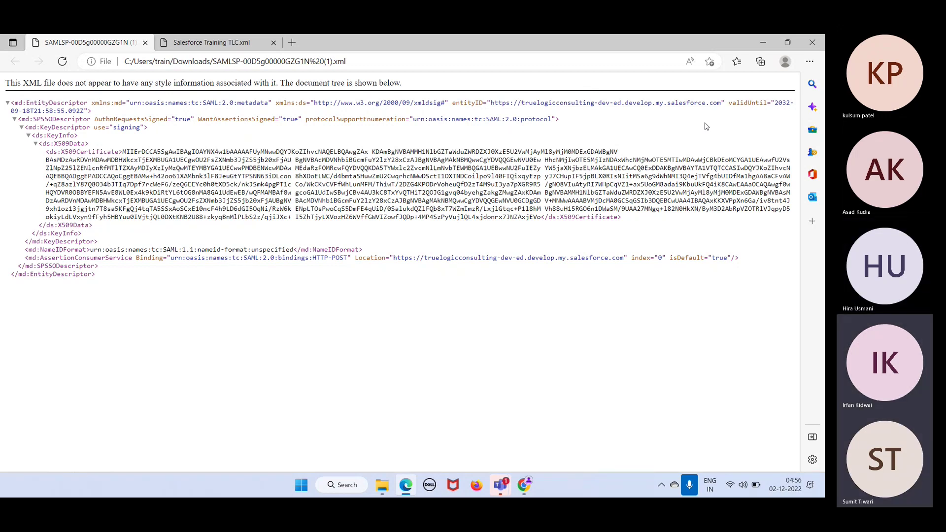
key("ctrl+Tab")
key("alt+Tab")
key("alt+Tab")
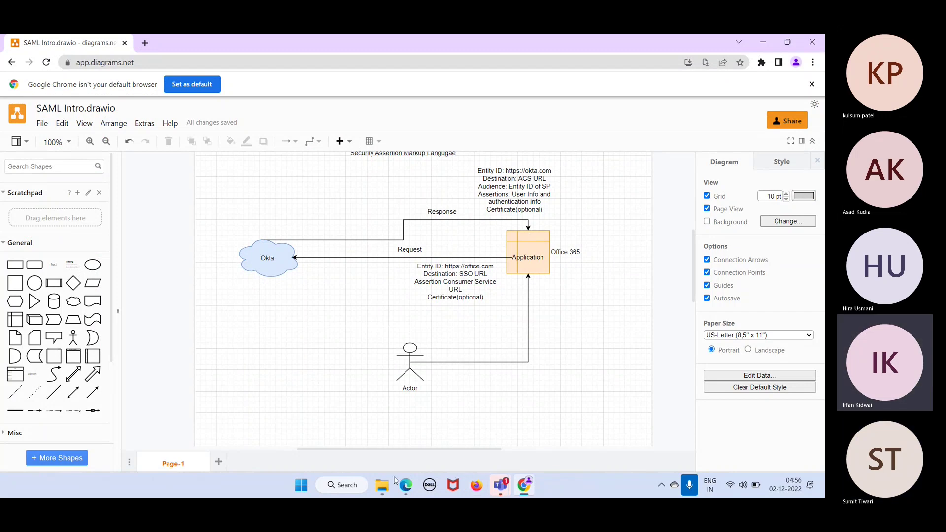
Minimize the diagram and XML windows, close File Explorer, and open Okta TL1 in maximized Chrome
mouse_move(400, 495)
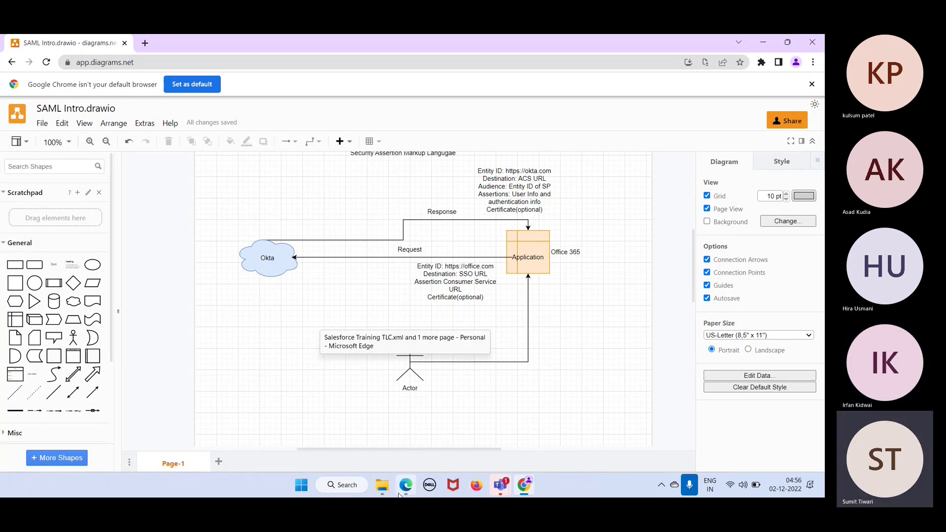
left_click(764, 42)
left_click(765, 44)
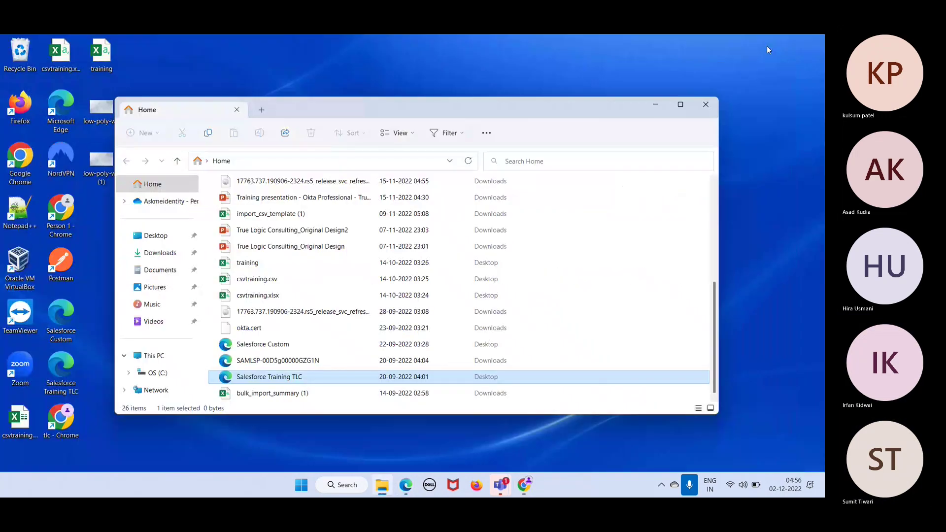
left_click(708, 104)
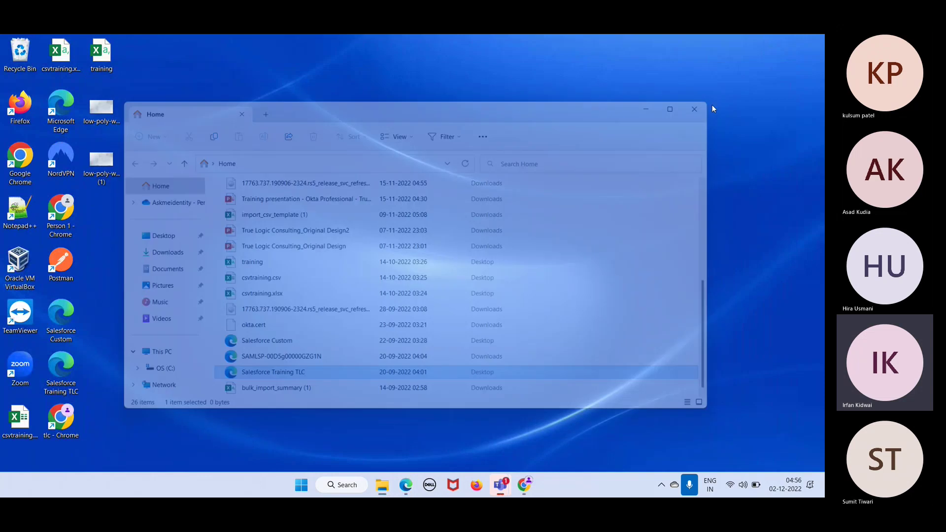
double_click(65, 218)
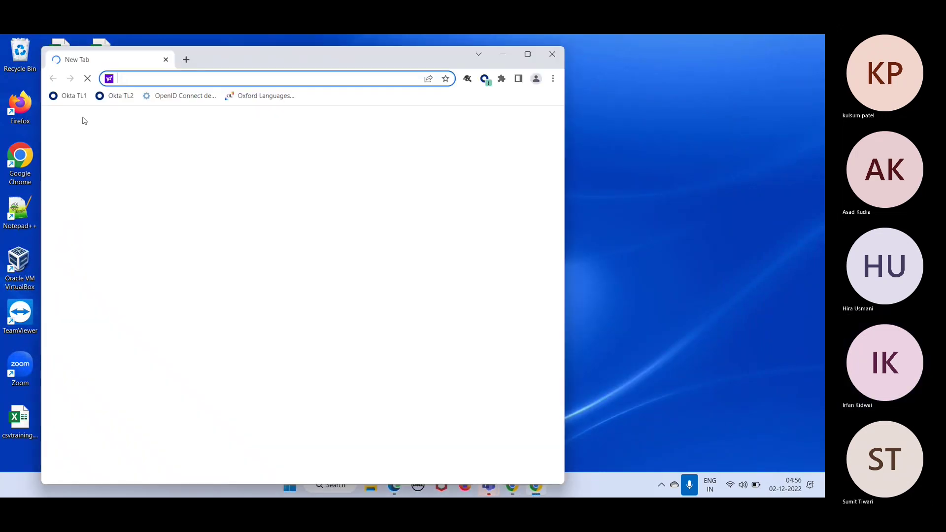
left_click(69, 97)
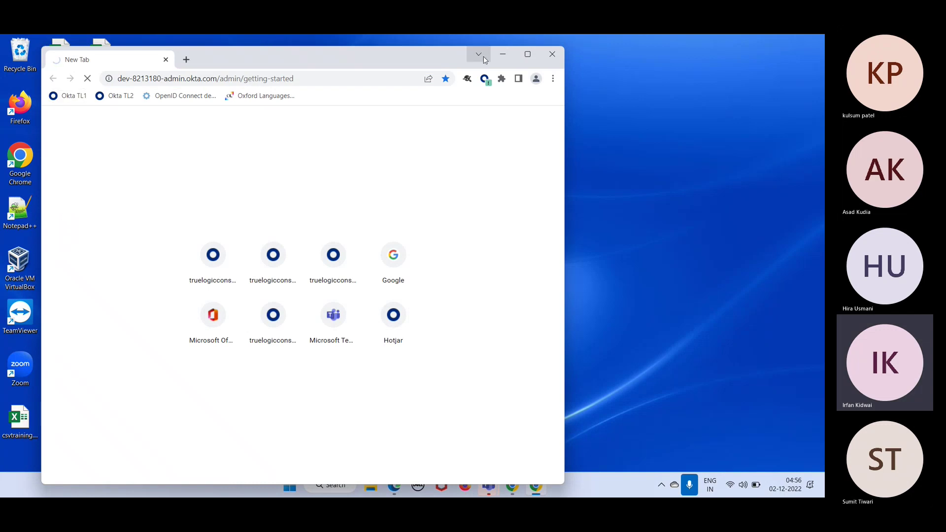
left_click(528, 58)
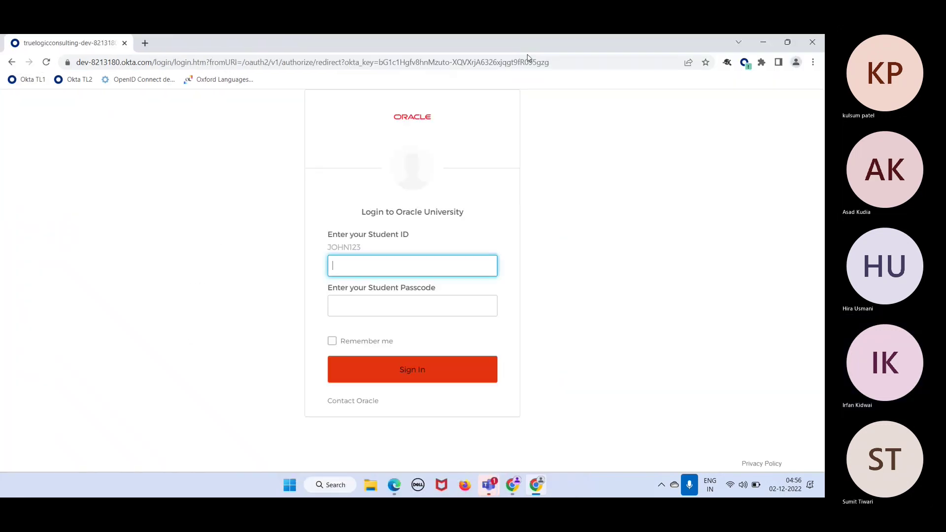
Sign in to the Okta org, then open the Home | Salesforce page from history in a new tab
left_click(425, 368)
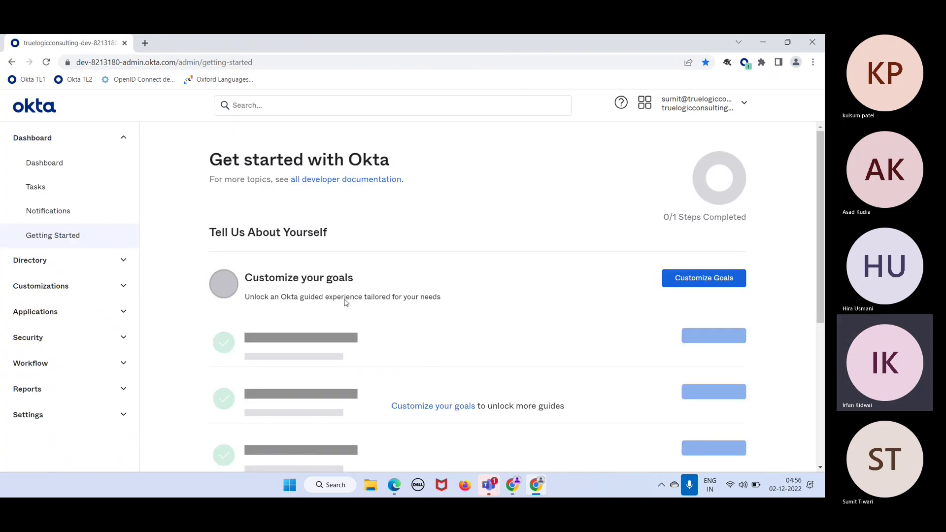
left_click(147, 43)
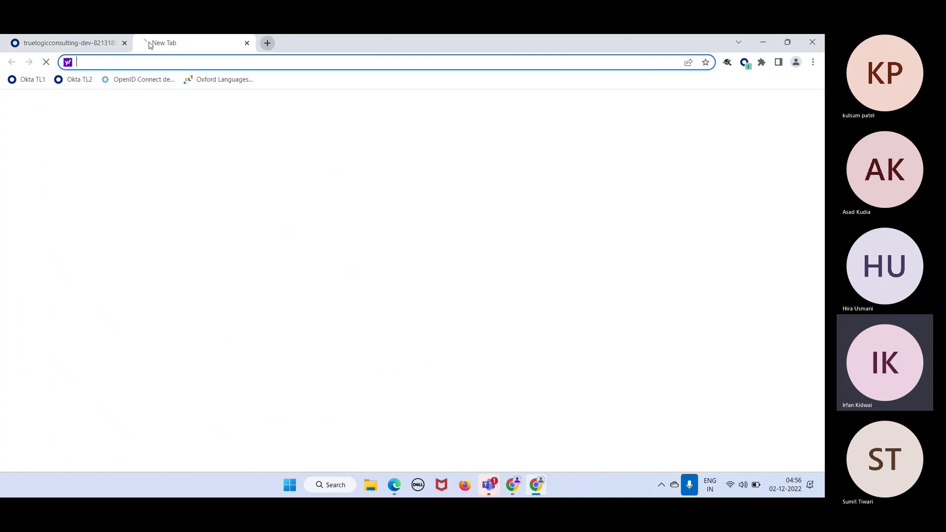
type("sa")
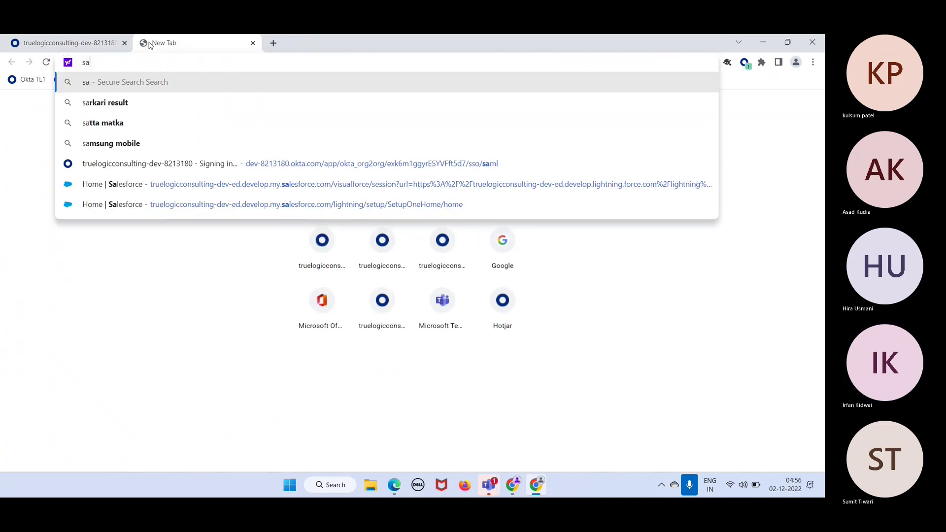
left_click(261, 189)
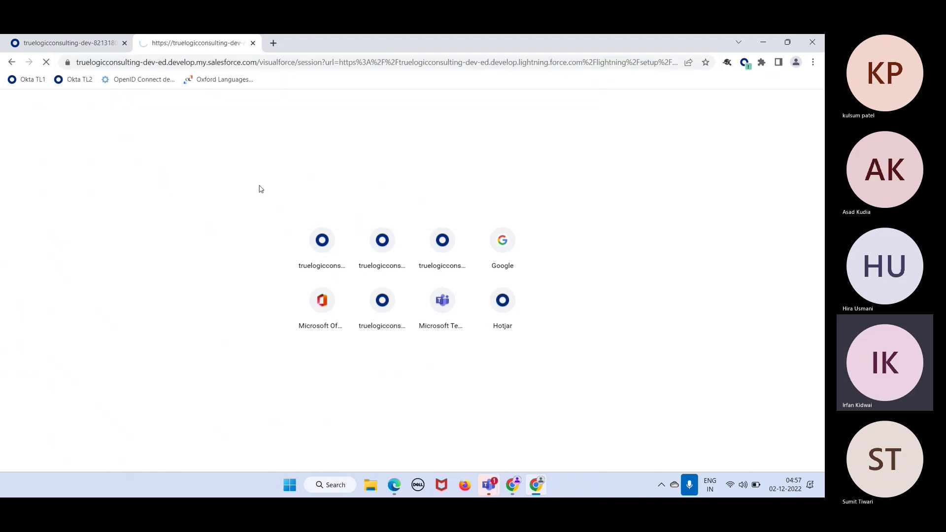
Continue the Okta login with Next so Salesforce Setup Home loads
left_click(429, 335)
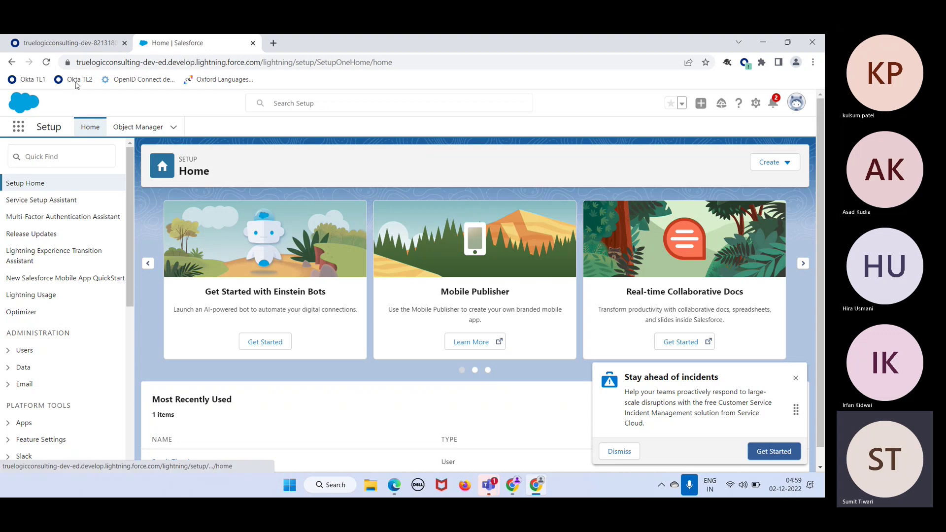
In the Okta tab, go to Applications > Applications and start Create App Integration
left_click(54, 38)
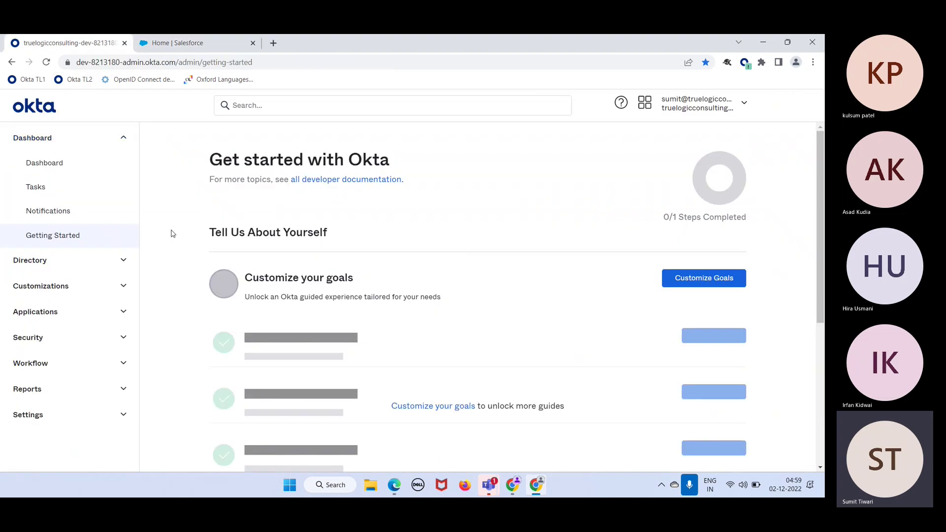
left_click(80, 317)
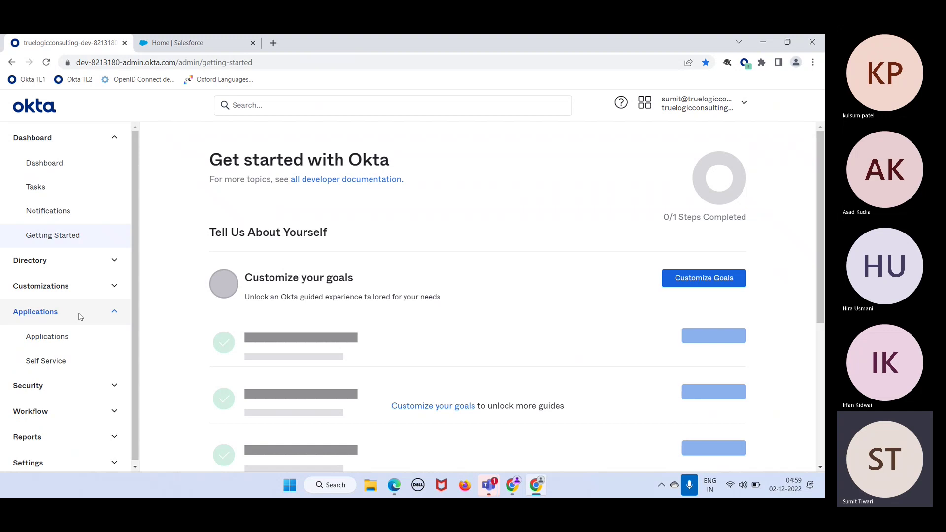
left_click(68, 336)
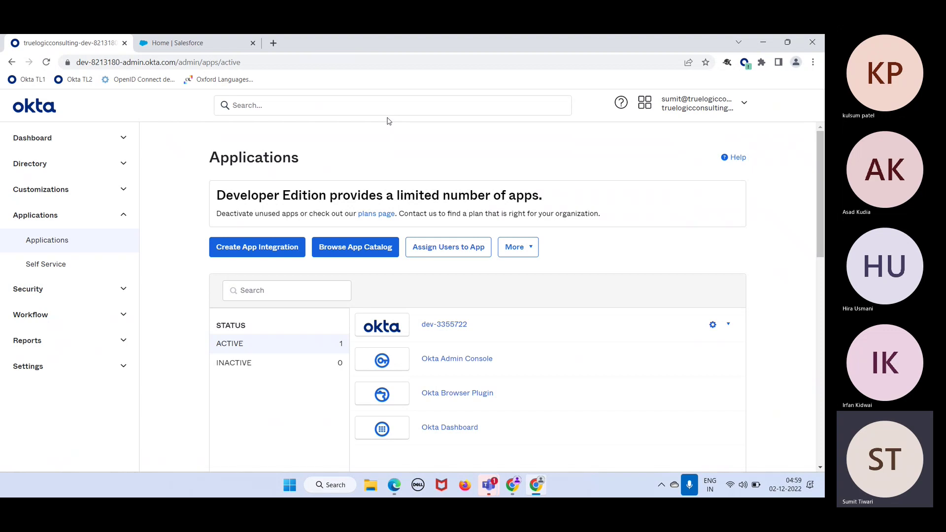
left_click(267, 248)
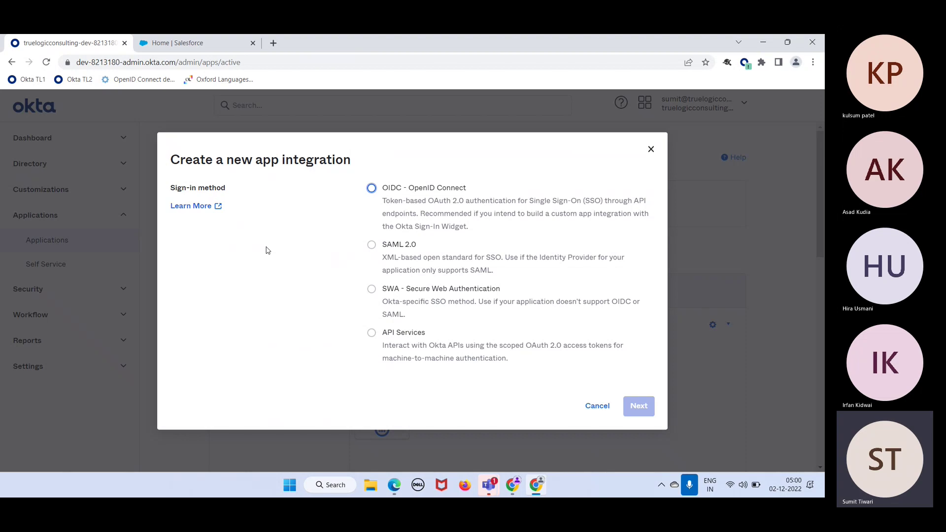
Create a SAML 2.0 app integration named 'Salesforce' and continue to Configure SAML
left_click(372, 249)
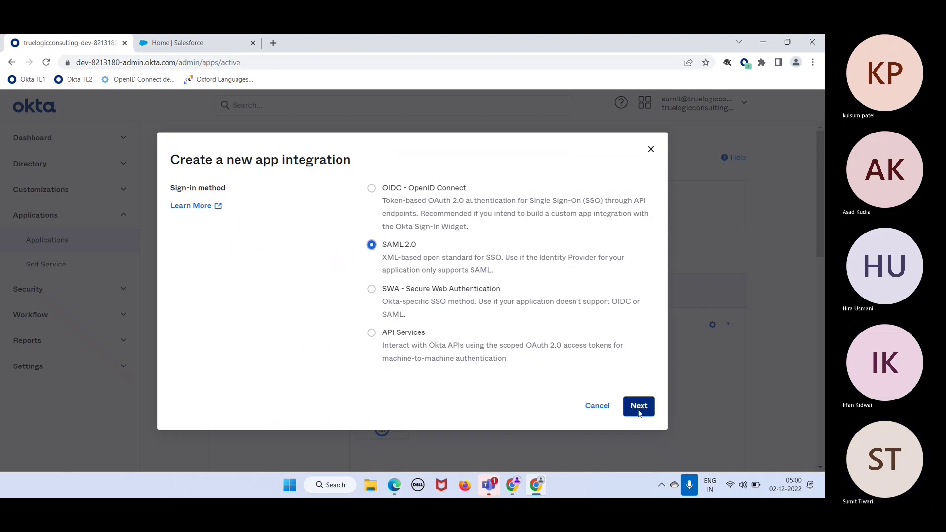
left_click(640, 406)
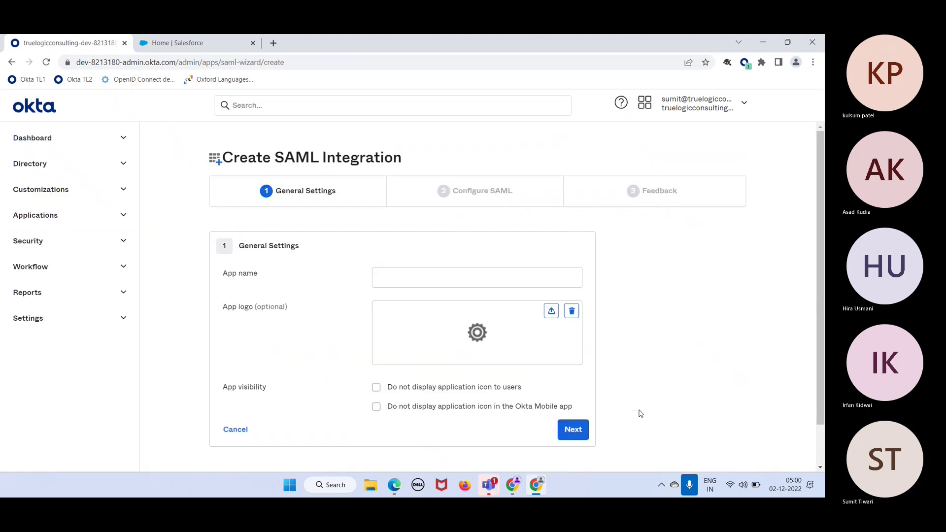
left_click(447, 280)
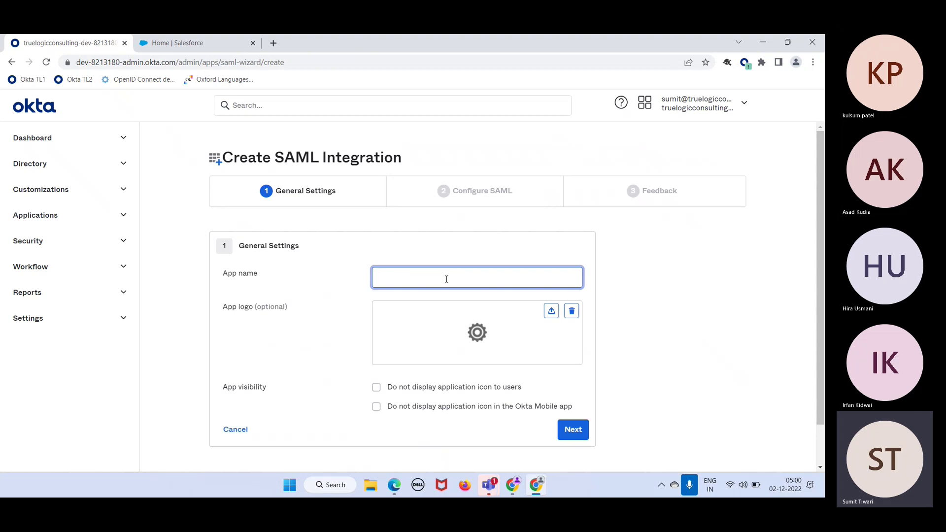
type("Salesforce")
left_click(586, 439)
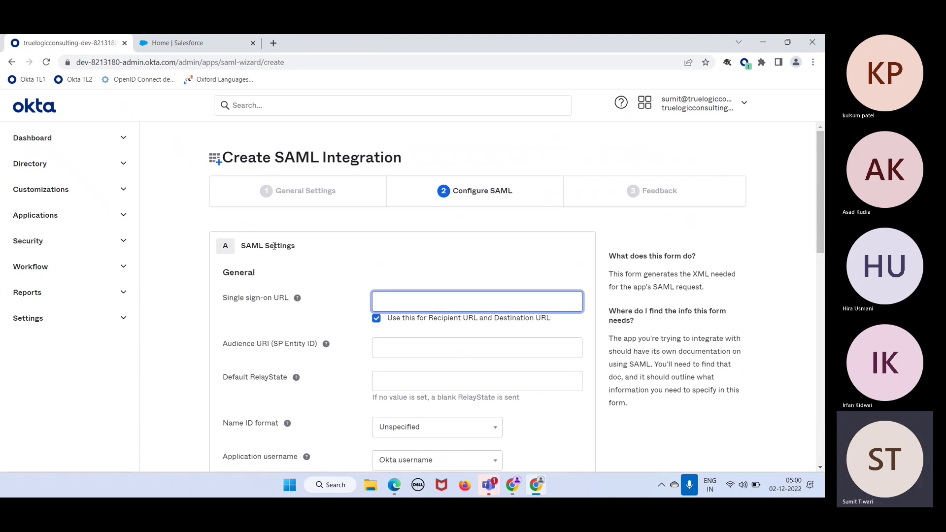
Inspect the Single sign-on URL and Audience URI fields, then attempt Next with them blank
scroll(321, 266, "down", 2)
scroll(323, 266, "down", 1)
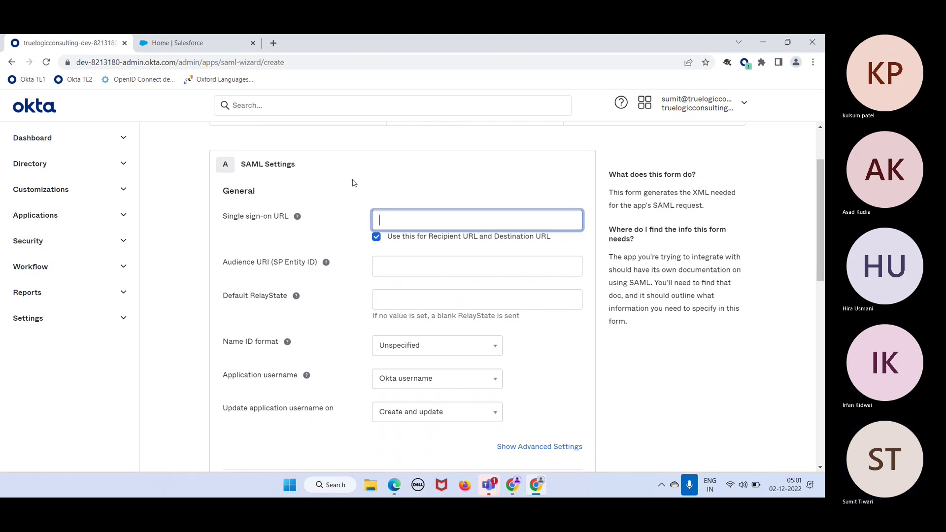
mouse_move(298, 217)
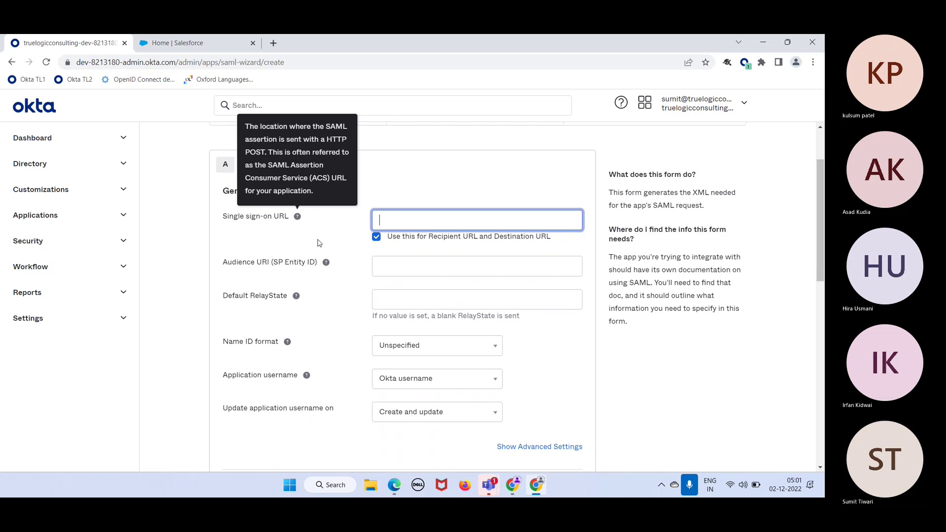
left_click(333, 272)
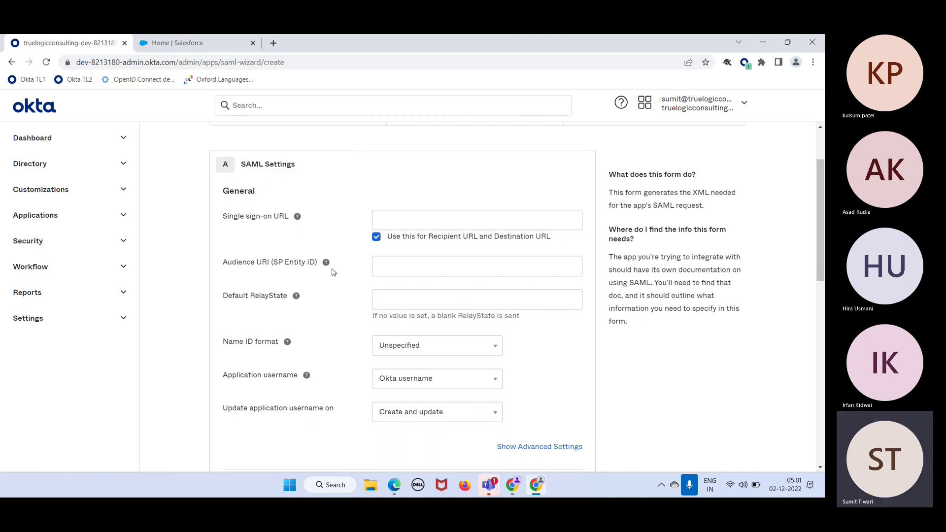
mouse_move(331, 271)
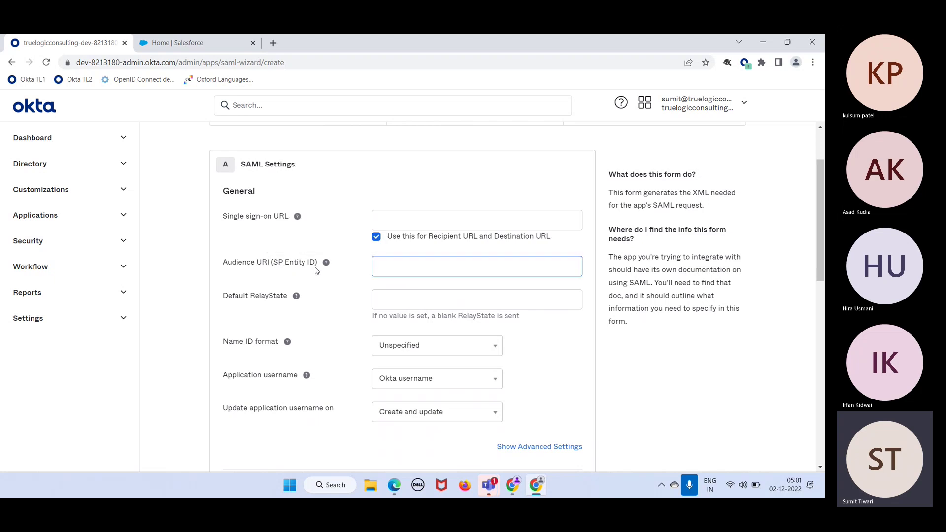
left_click(237, 270)
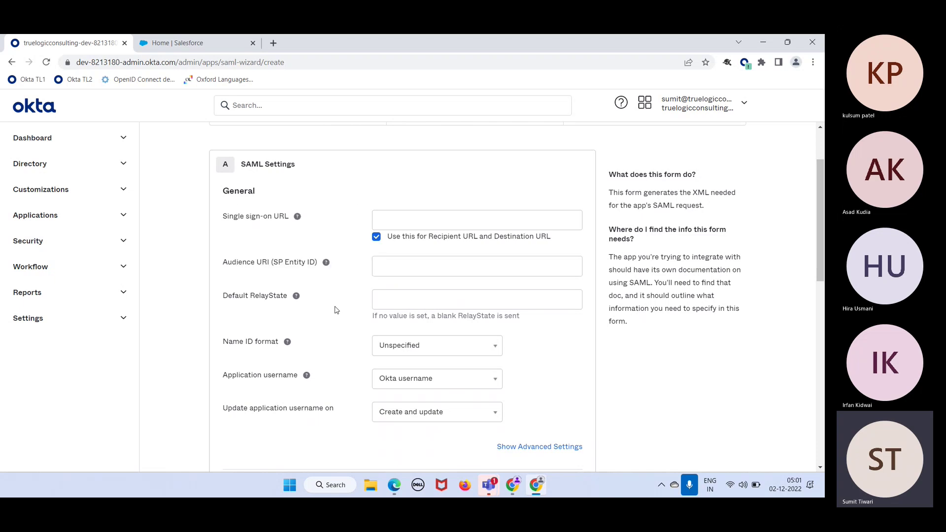
left_click(245, 280)
left_click(289, 220)
left_click(296, 207)
scroll(339, 349, "down", 10)
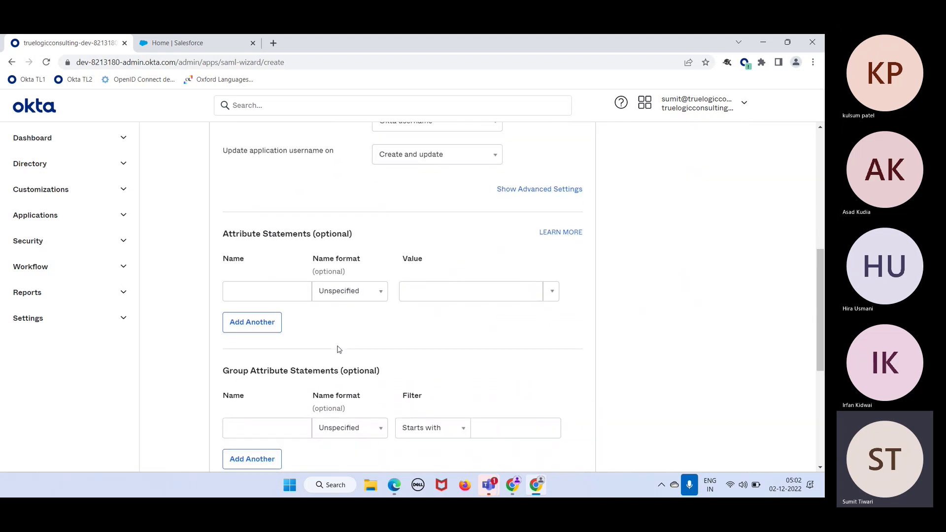
scroll(340, 349, "down", 1)
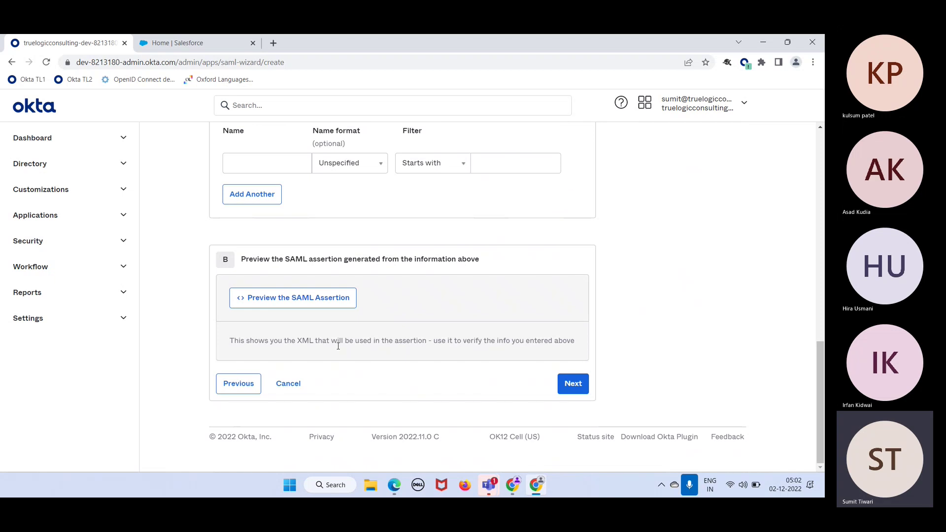
scroll(338, 346, "up", 10)
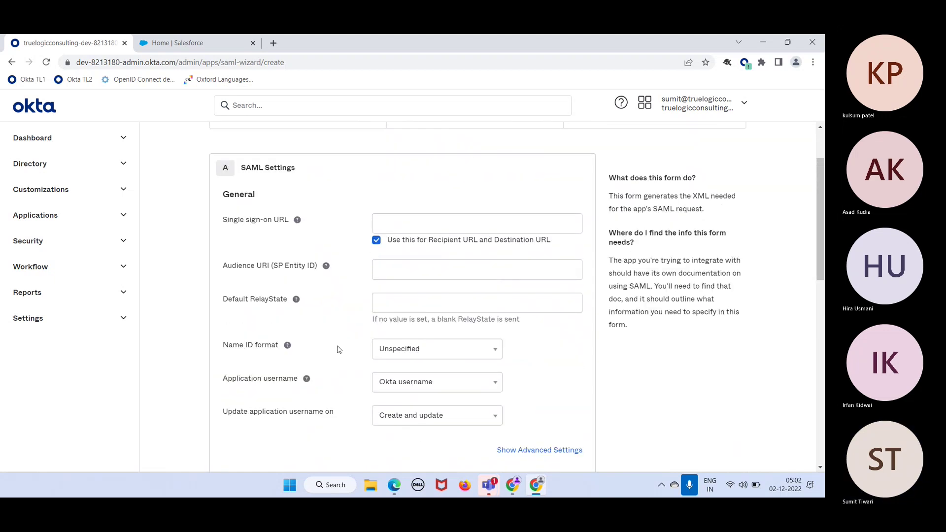
scroll(390, 338, "down", 10)
left_click(573, 384)
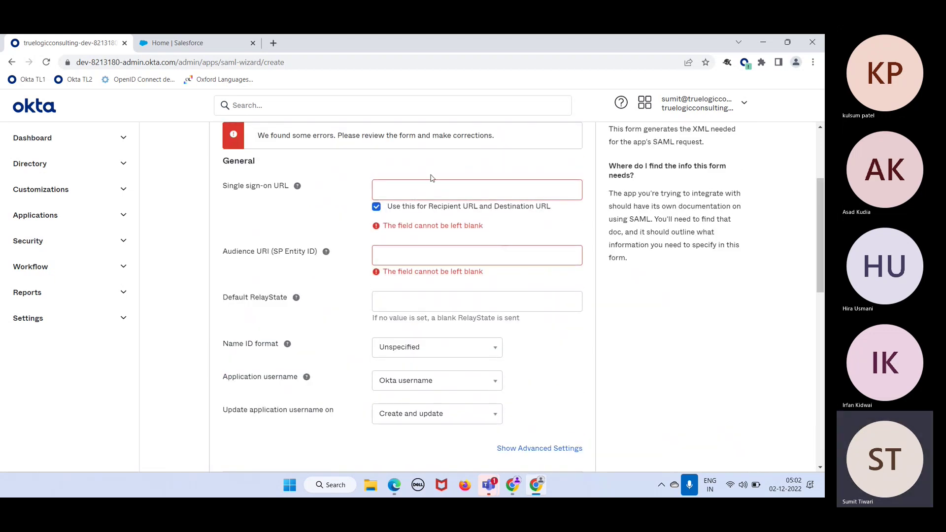
left_click(429, 184)
type("h")
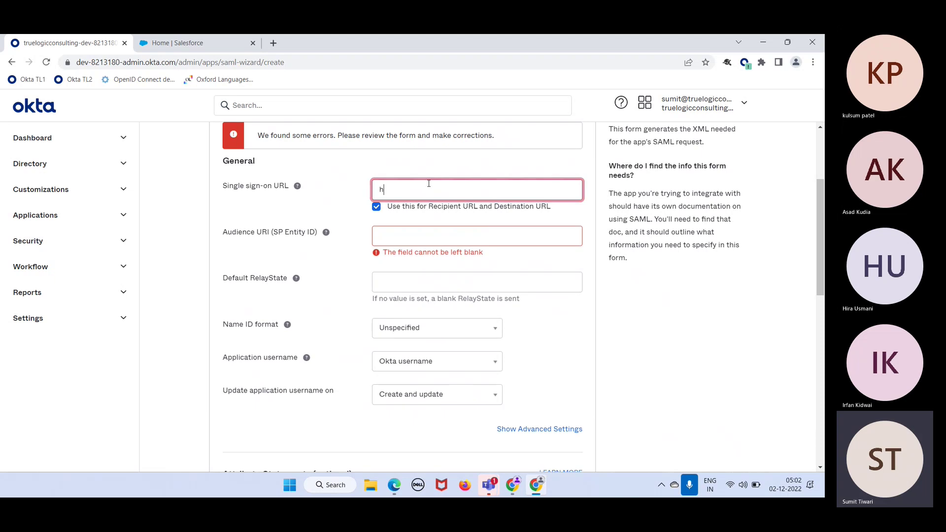
type("ttp://salesforce.com")
key("super")
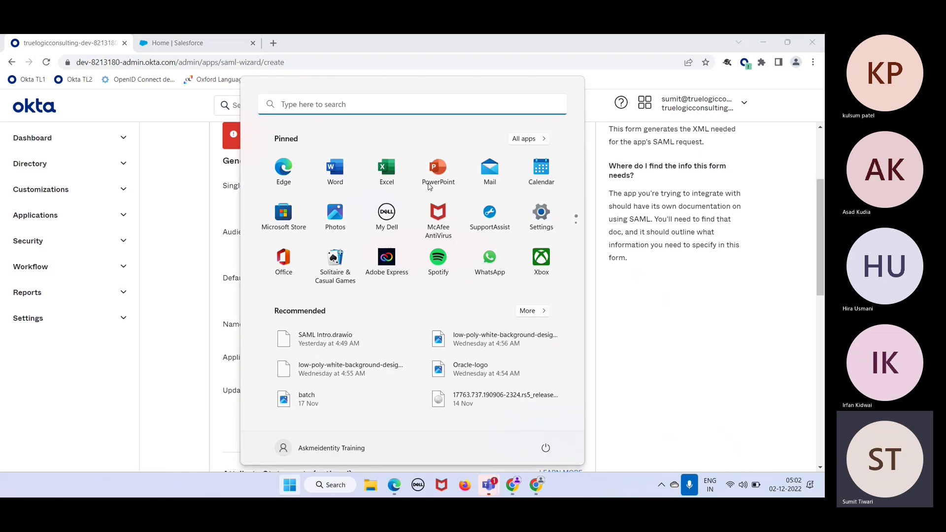
key("super")
left_click(495, 189)
key("ctrl+a")
key("ctrl+c")
left_click(465, 231)
key("ctrl+v")
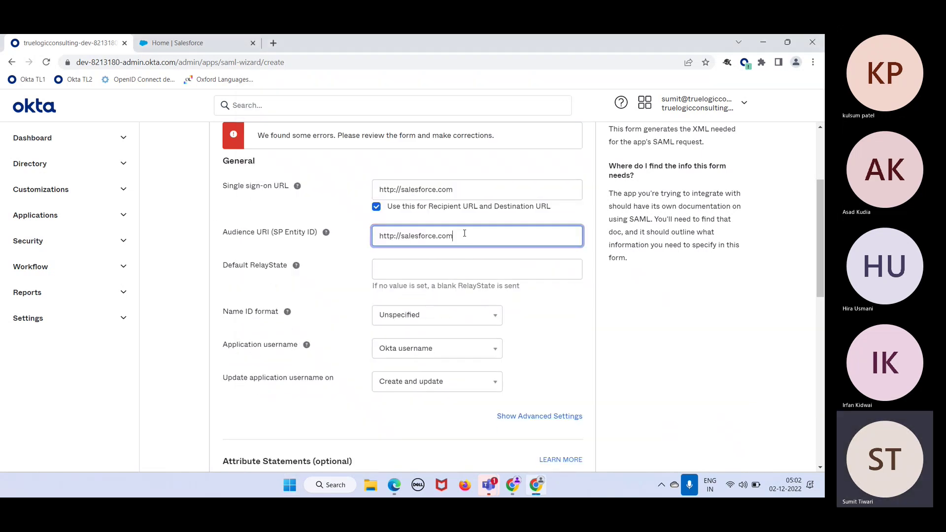
scroll(521, 309, "down", 10)
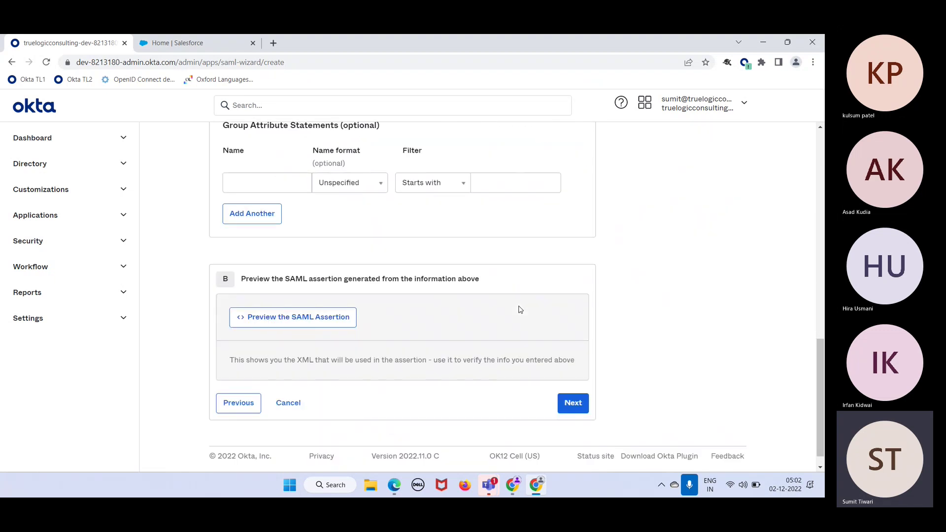
Finish the wizard as an Okta customer adding an internal app that we created
left_click(572, 383)
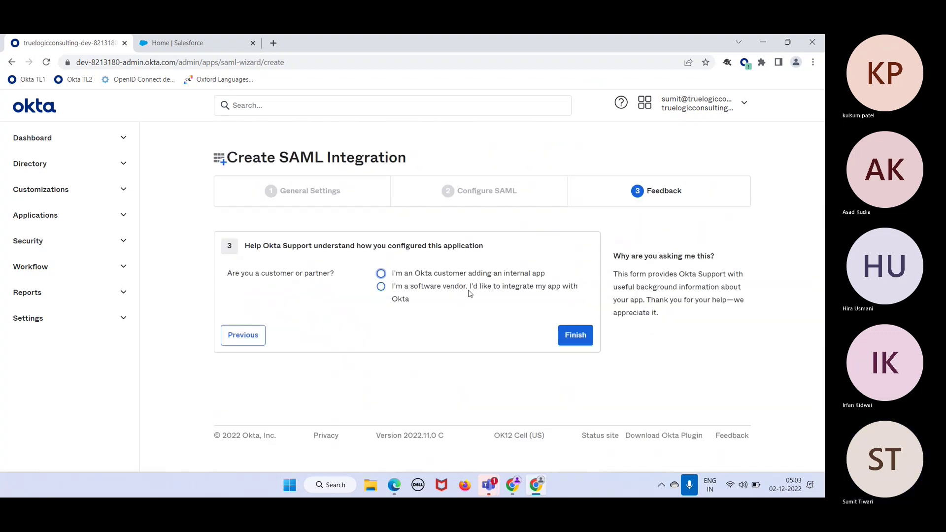
left_click(437, 274)
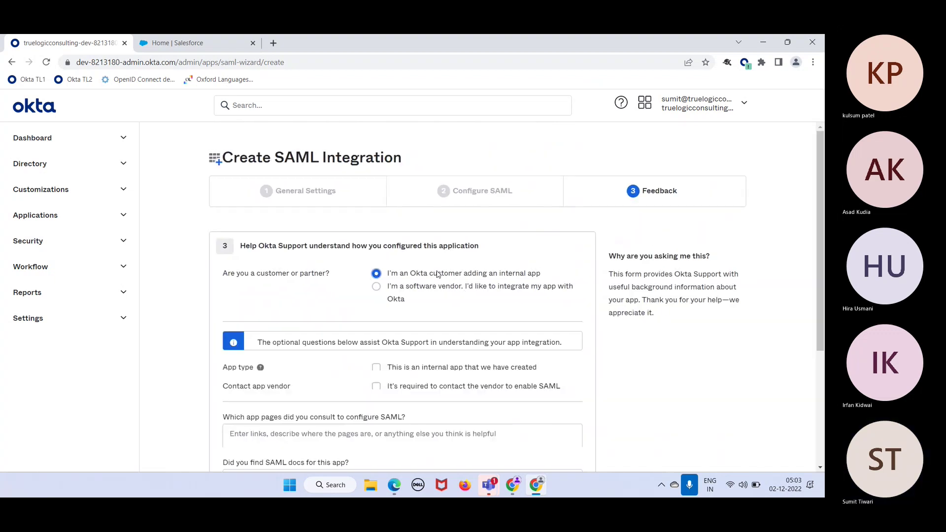
left_click(486, 380)
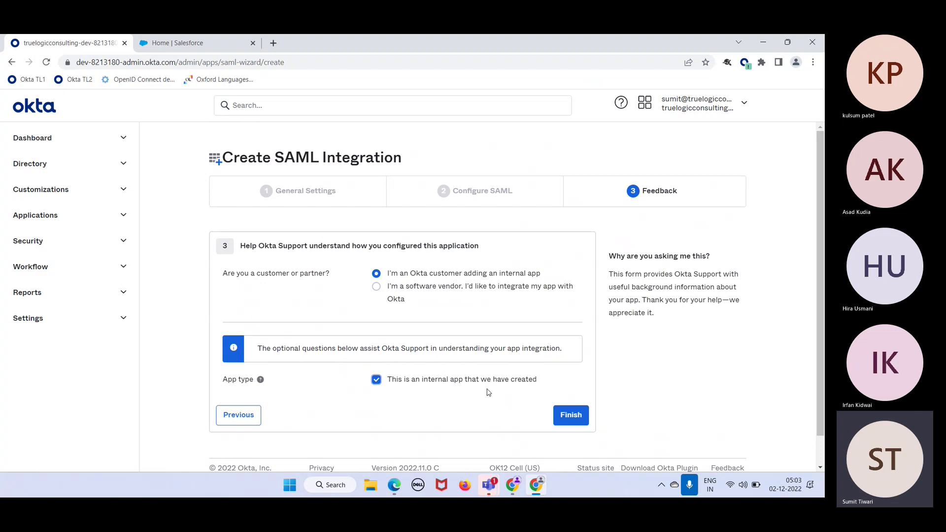
left_click(567, 419)
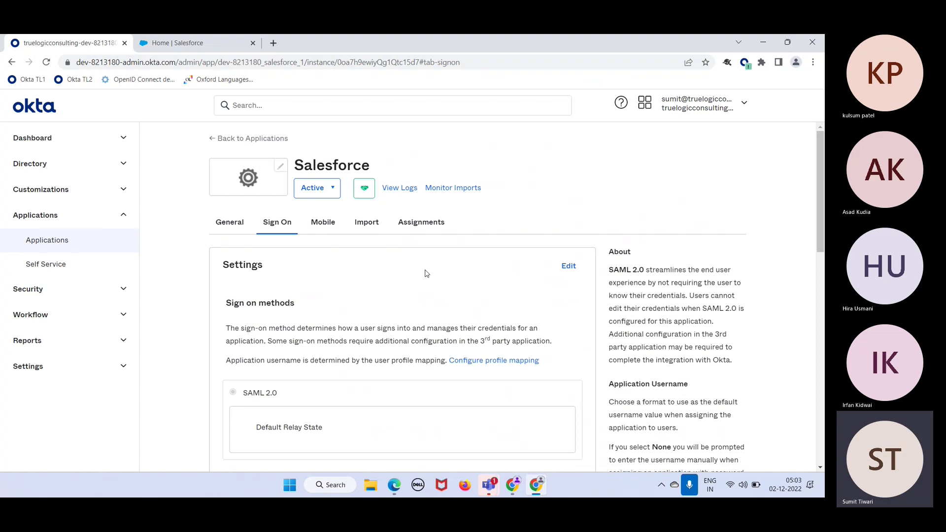
Under SAML Signing Certificates, view the IdP metadata of the active SHA-2 certificate
scroll(376, 326, "down", 1)
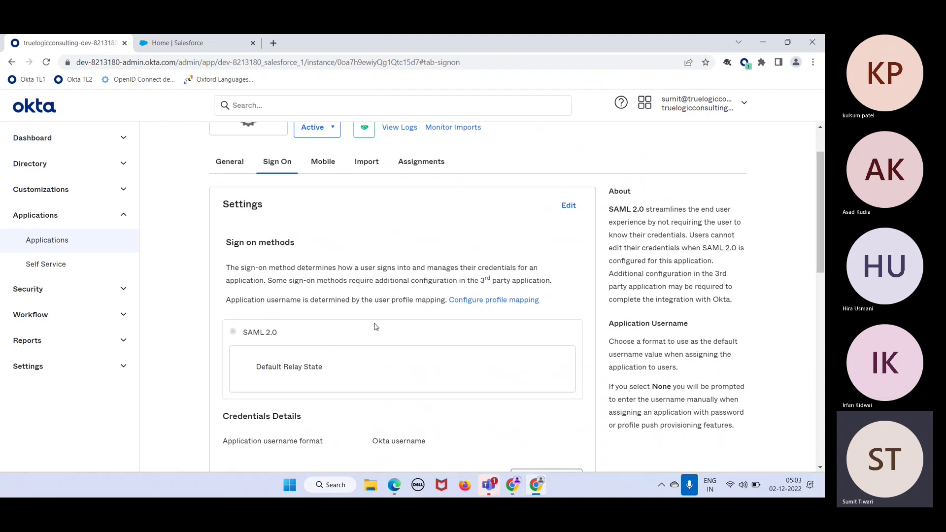
scroll(376, 325, "down", 4)
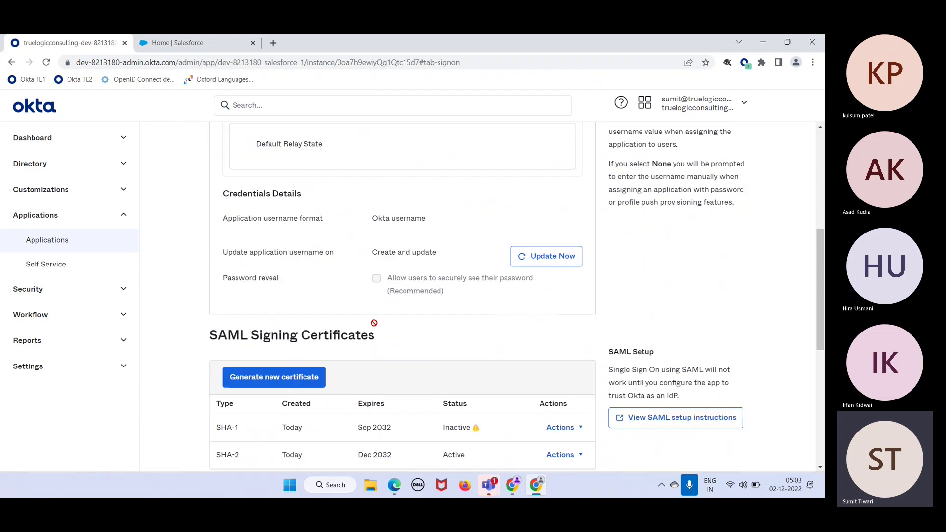
scroll(375, 323, "down", 4)
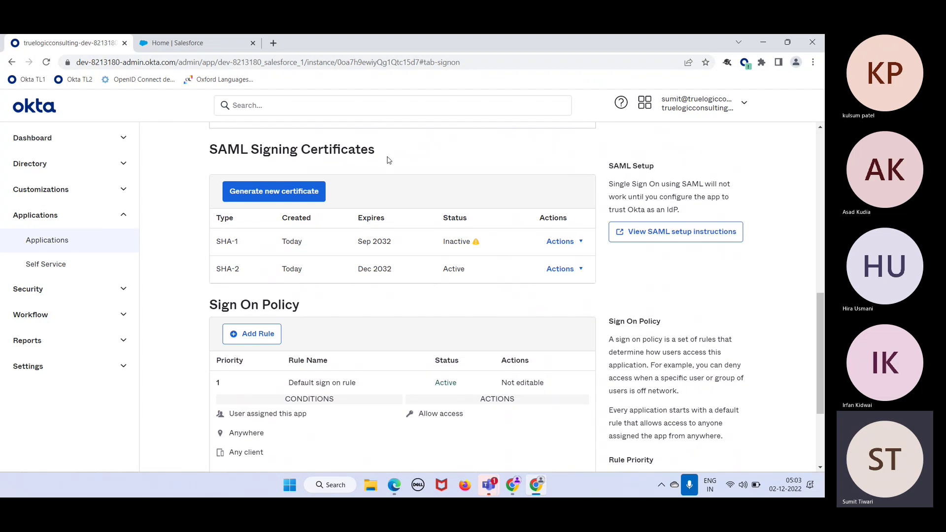
left_click_drag(398, 155, 213, 149)
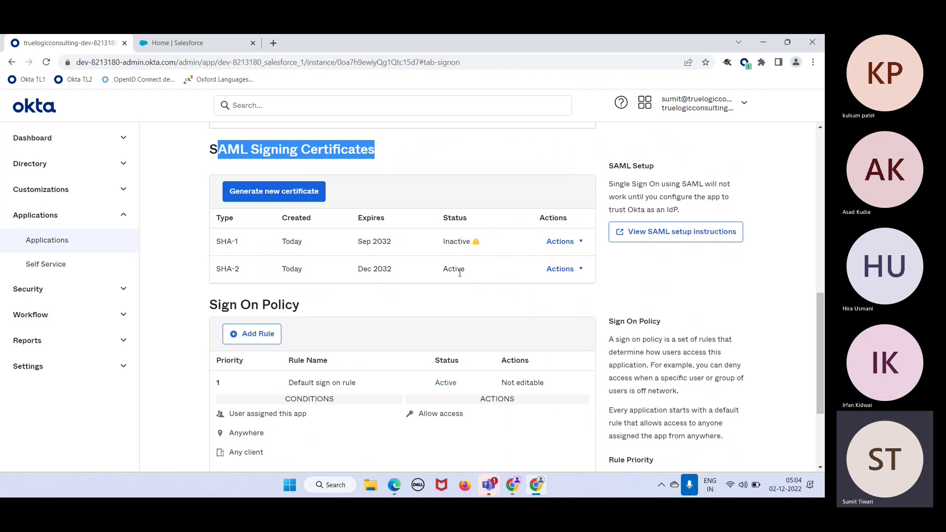
left_click(571, 273)
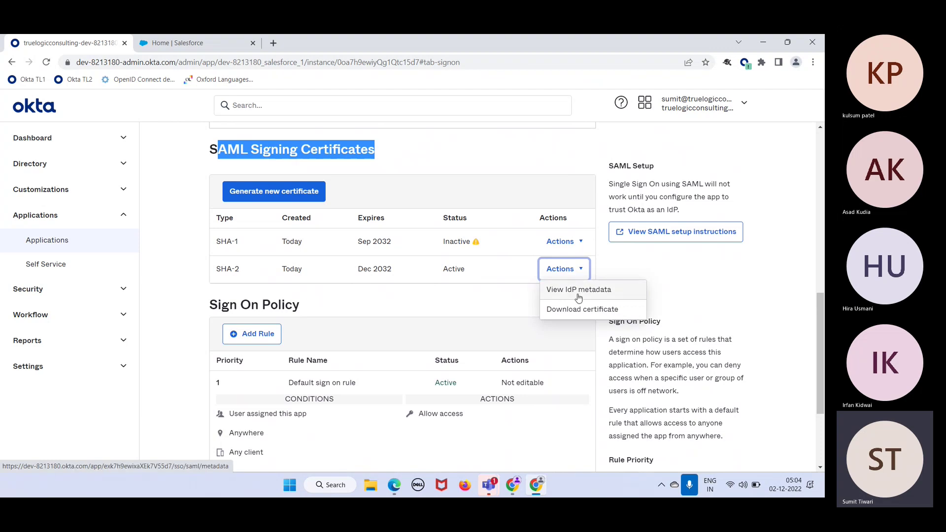
left_click(578, 292)
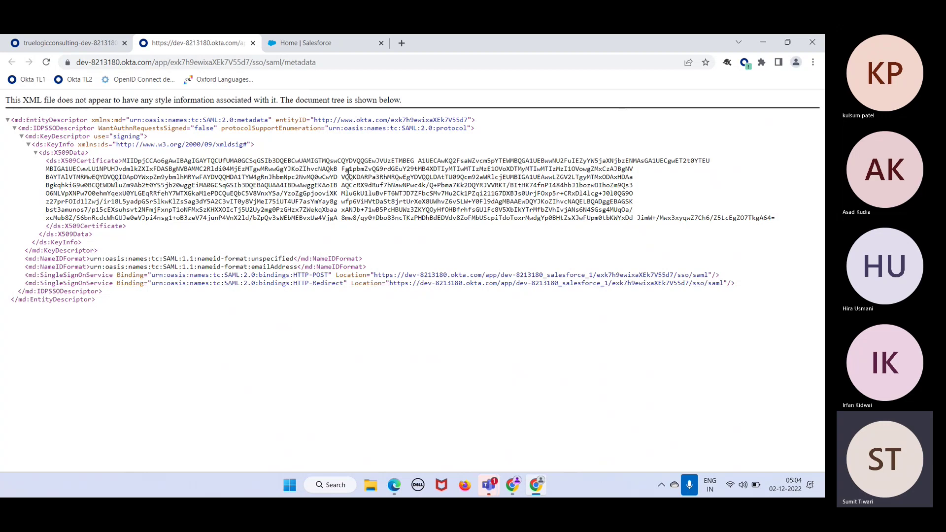
Highlight the IDPSSODescriptor and SingleSignOnService elements in the metadata XML
double_click(46, 128)
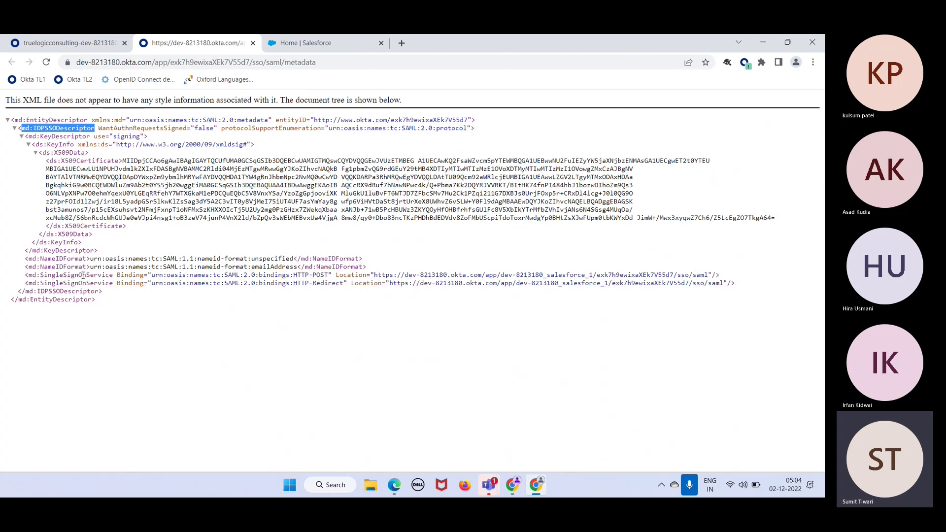
double_click(85, 275)
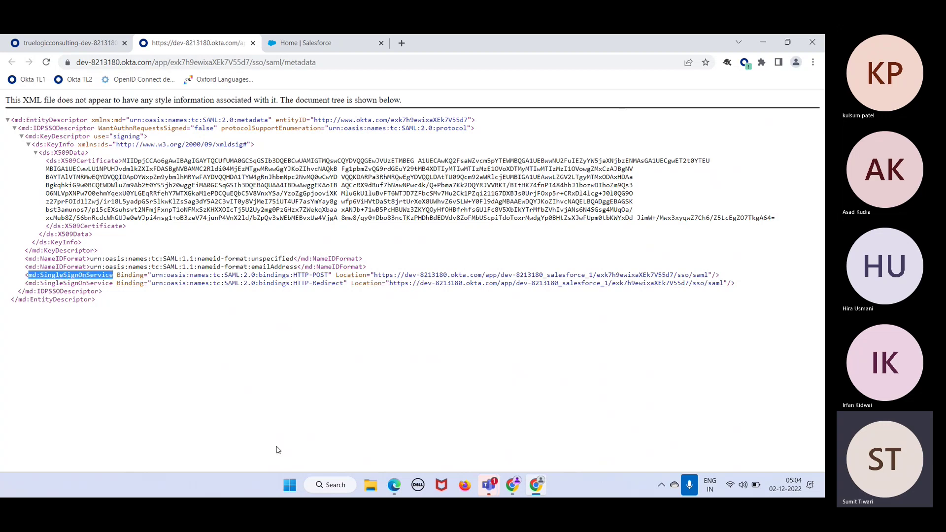
left_click(354, 403)
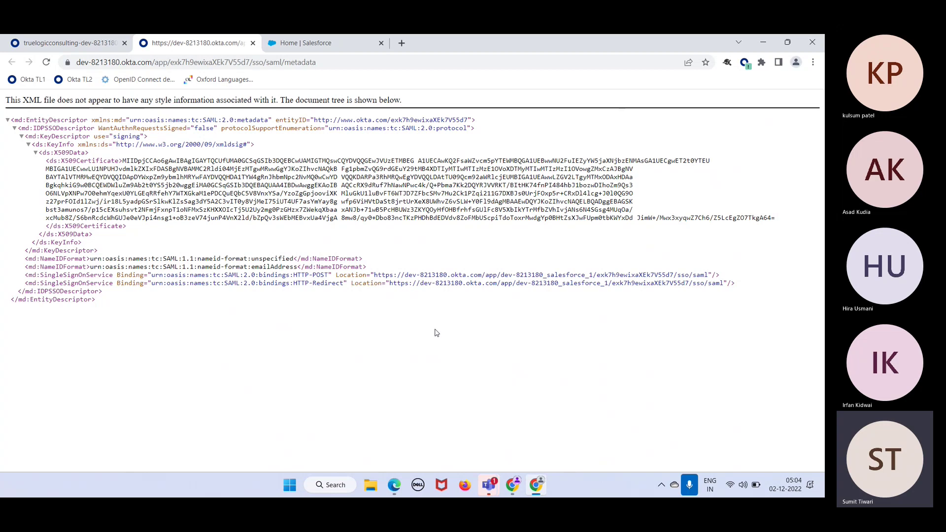
Save the metadata page to the Desktop as 'Okta metadata for salesforce'
right_click(405, 302)
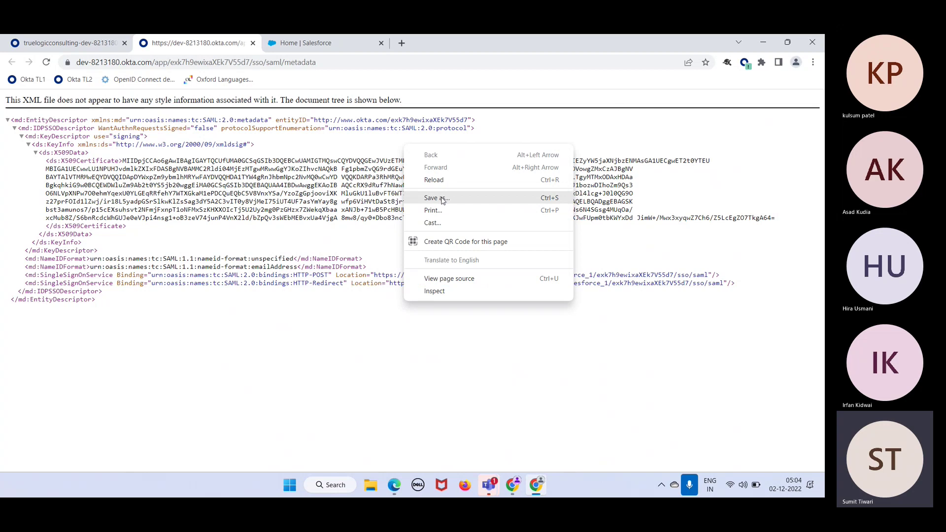
right_click(403, 322)
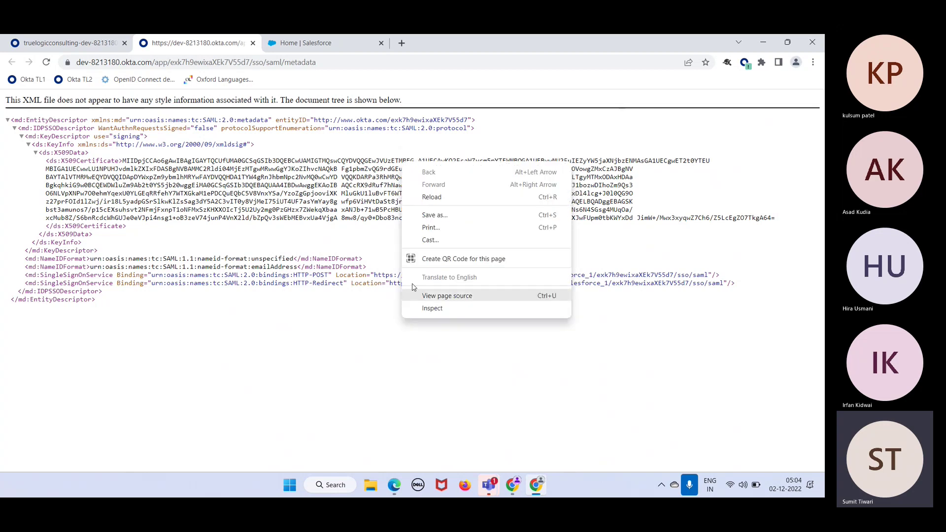
left_click(430, 219)
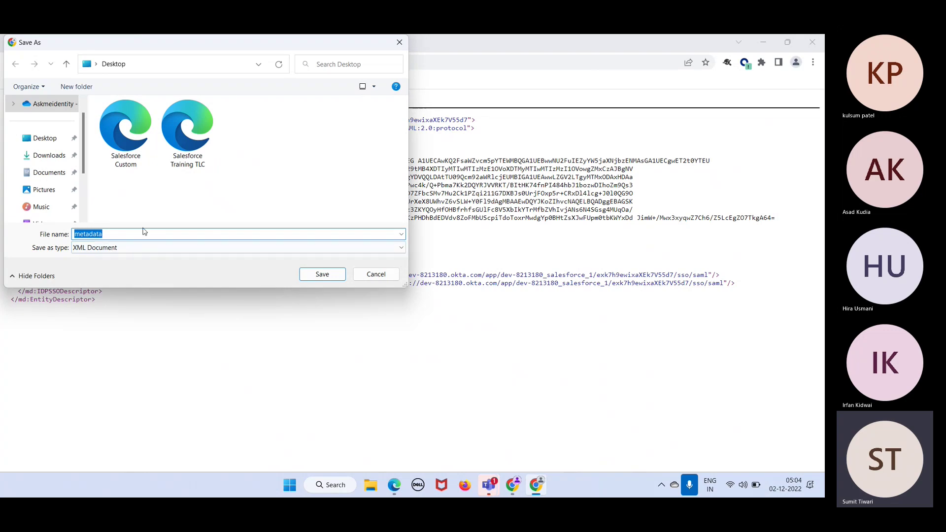
type("Okta metadat")
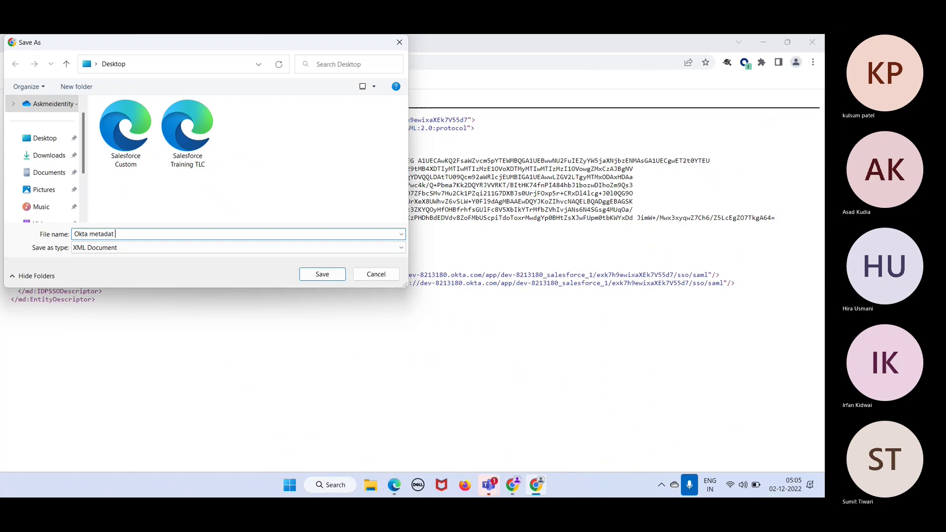
type("a for salesforce")
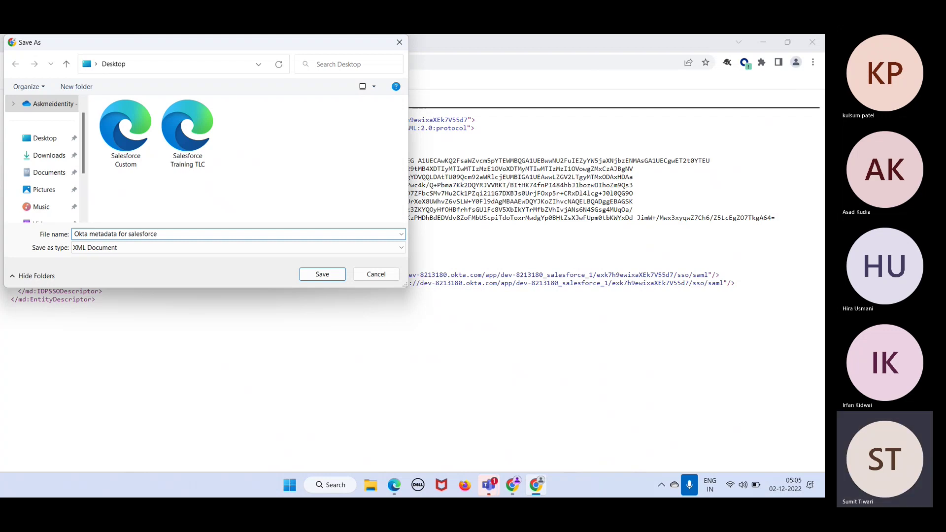
key("Return")
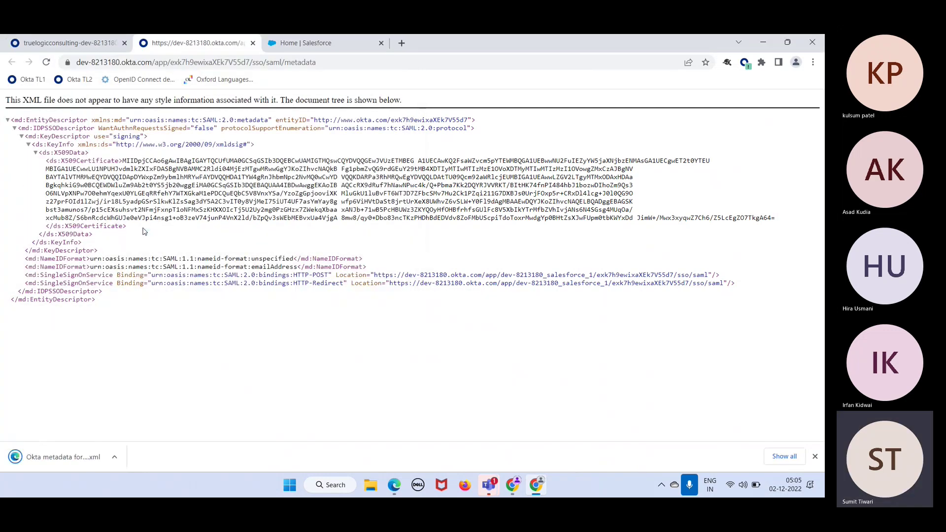
left_click(309, 46)
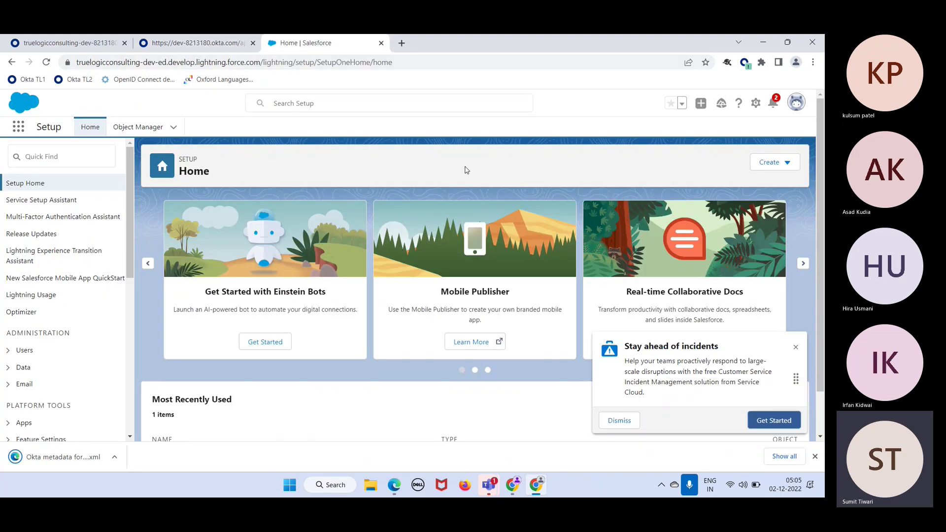
Find 'single' in Setup, open Single Sign-On Settings and close the 'Stay ahead of incidents' popup
left_click(75, 154)
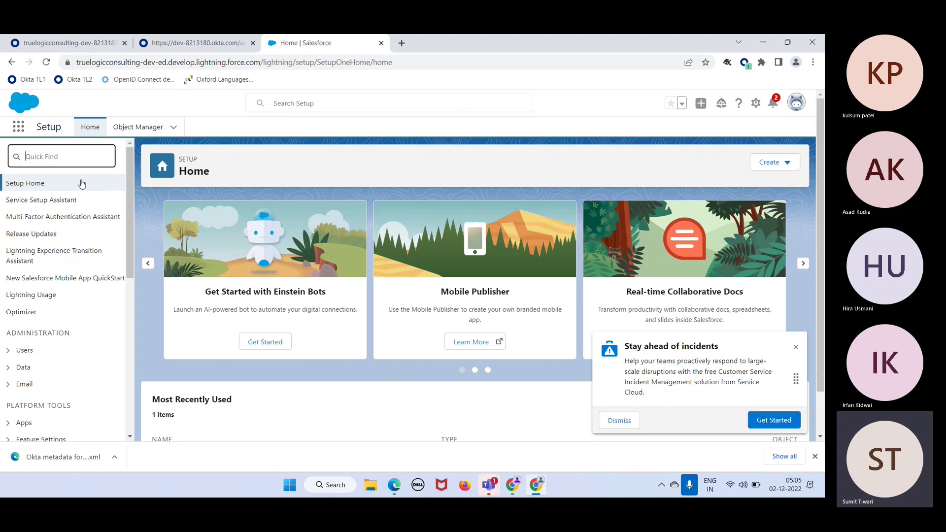
type("single")
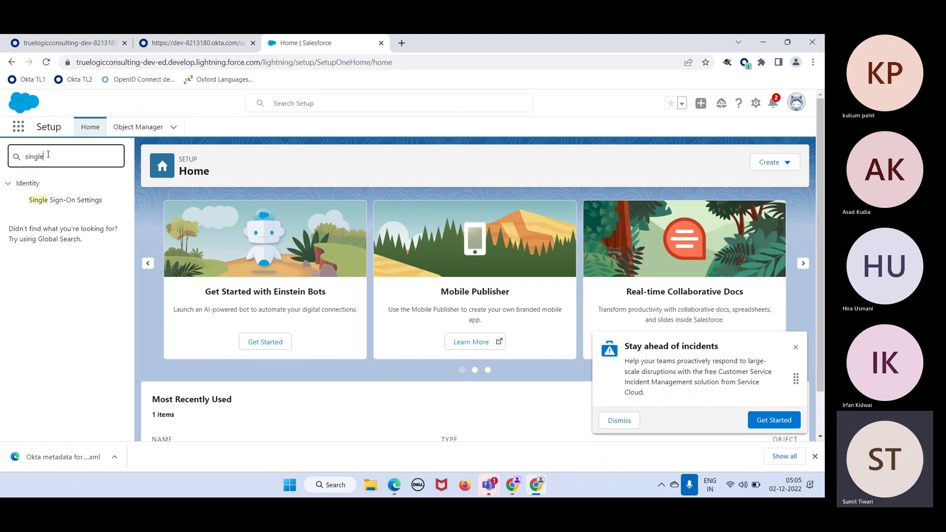
left_click(67, 201)
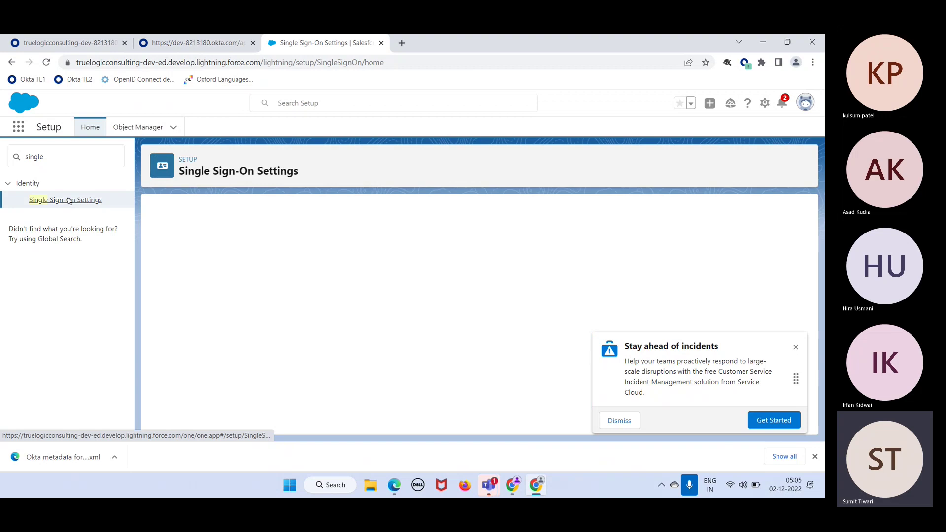
left_click(797, 348)
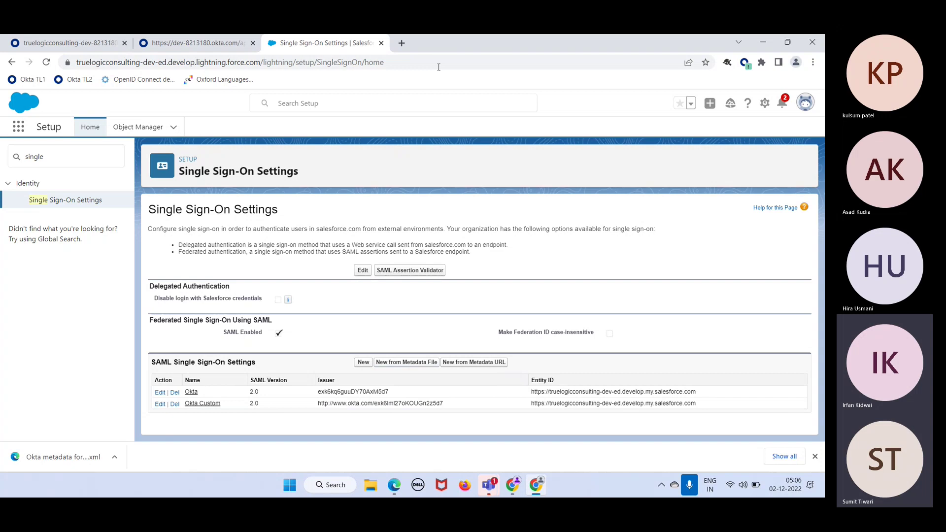
left_click(53, 158)
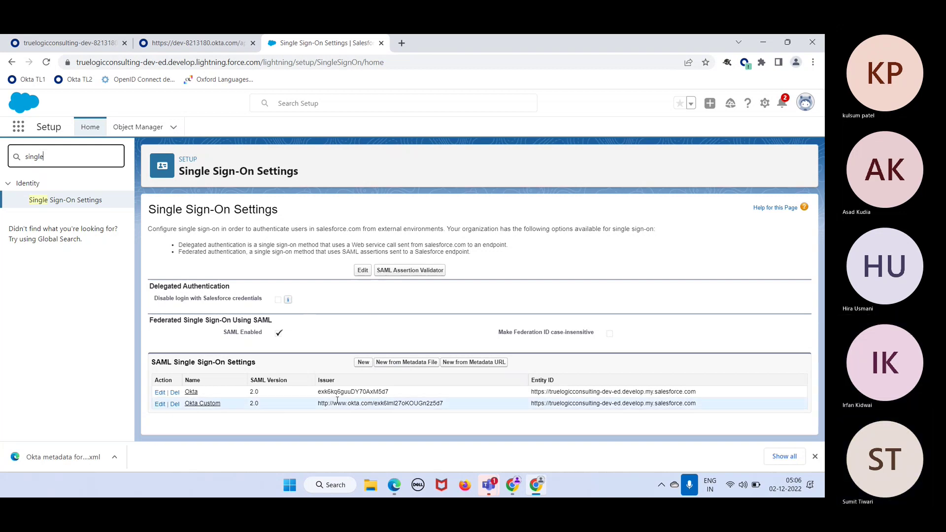
Upload the Desktop file 'Okta metadata for salesforce' via New from Metadata File and create the configuration
left_click(414, 364)
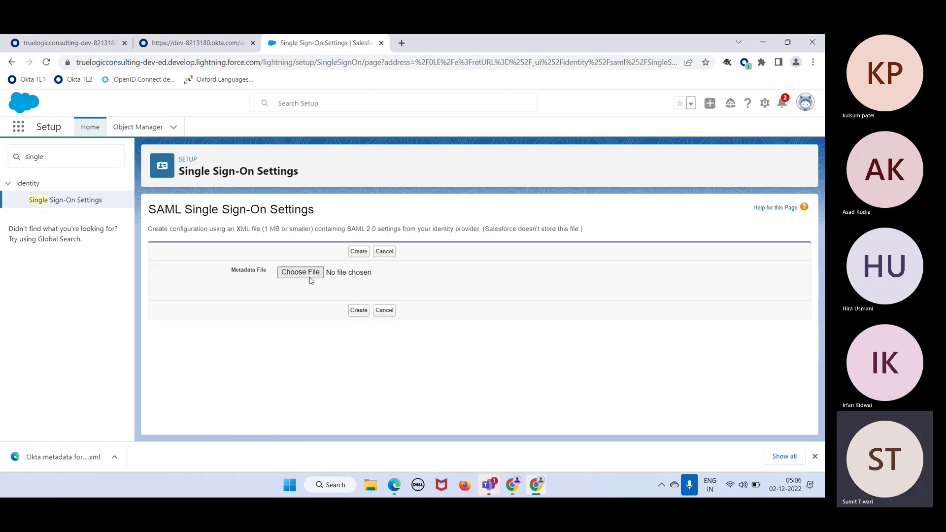
left_click(311, 275)
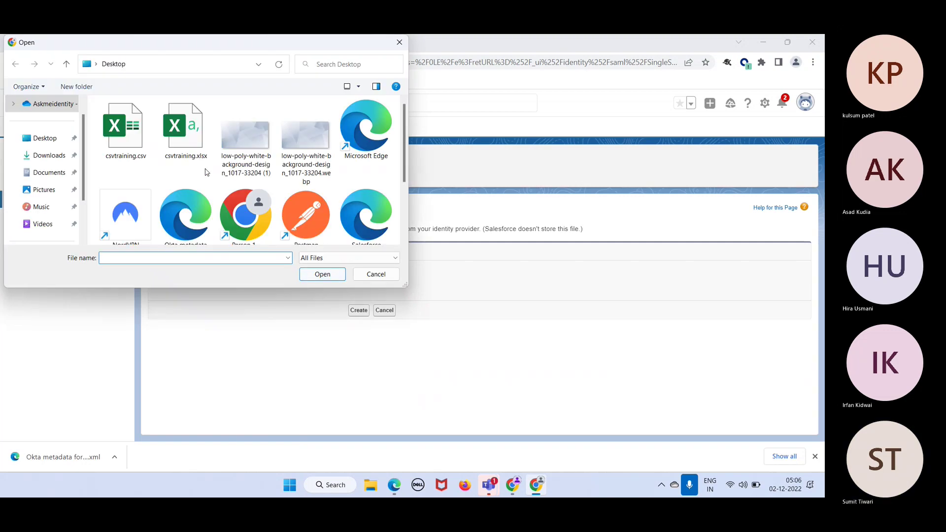
left_click(36, 139)
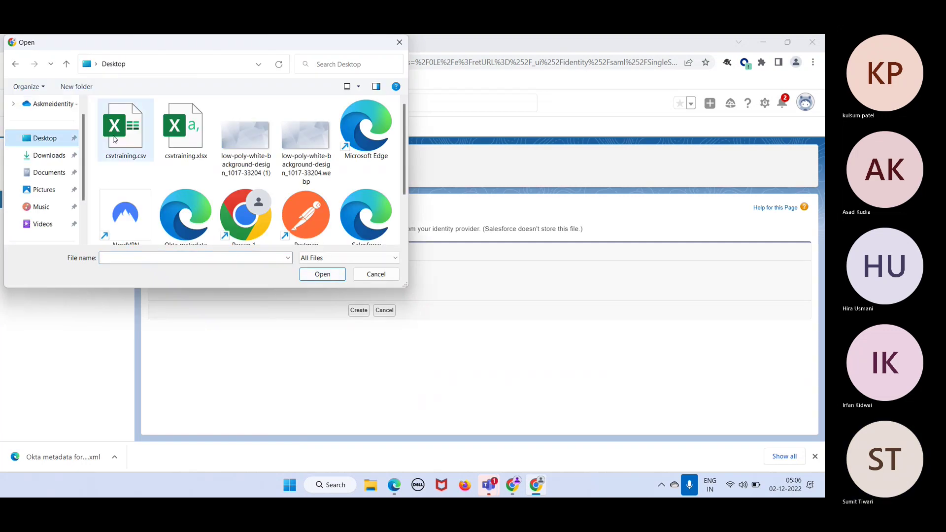
scroll(248, 209, "down", 1)
left_click(185, 210)
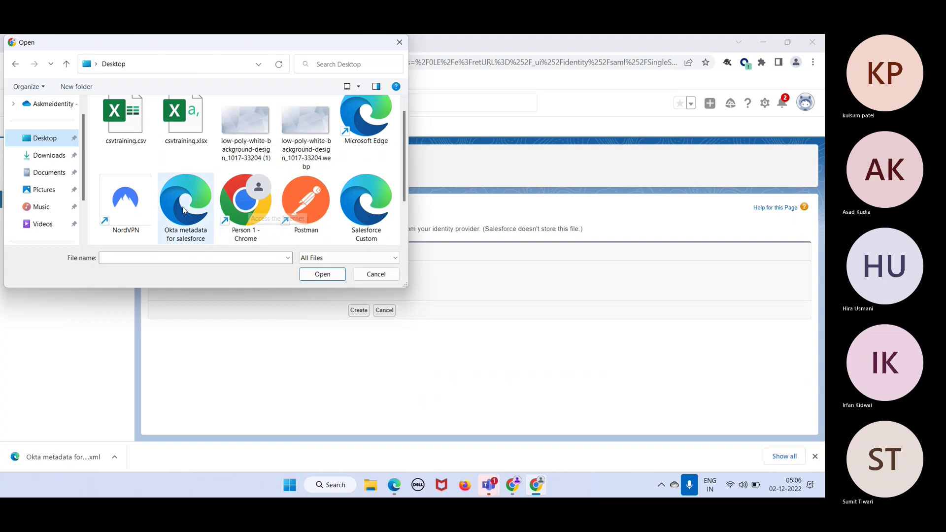
left_click(334, 279)
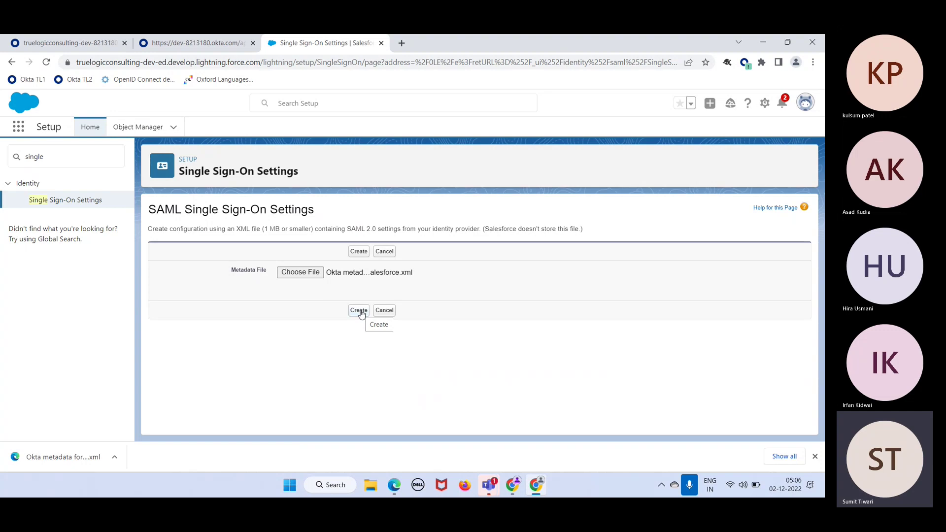
left_click(358, 311)
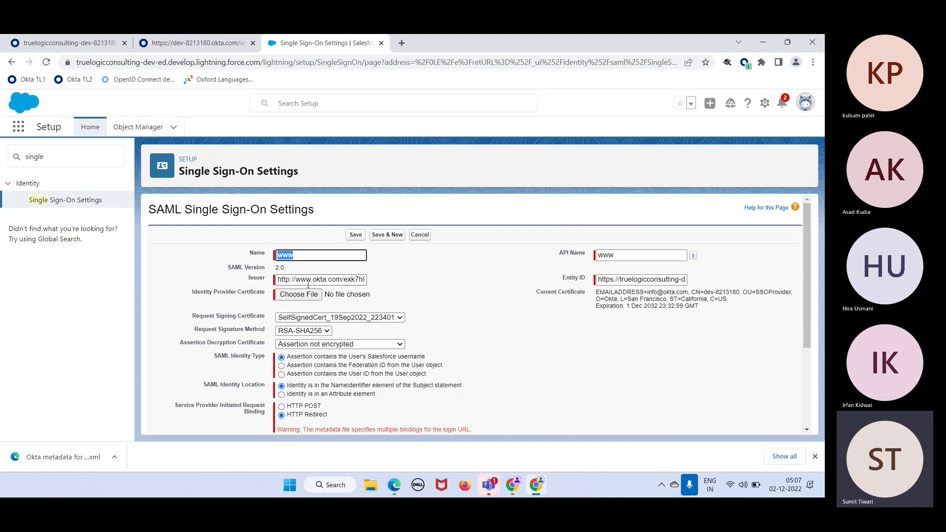
Review the prefilled Issuer and identity provider login URL values
left_click_drag(300, 280, 388, 282)
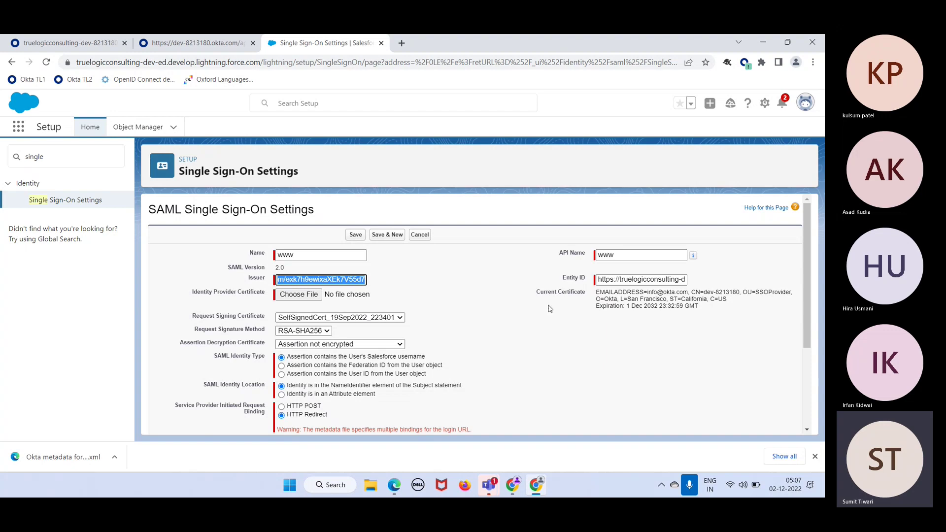
scroll(550, 309, "down", 2)
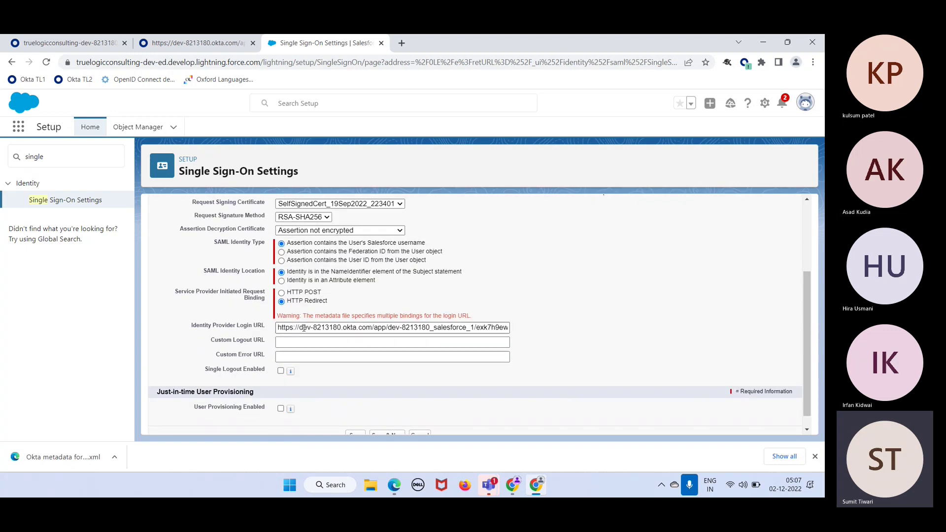
left_click_drag(302, 328, 495, 354)
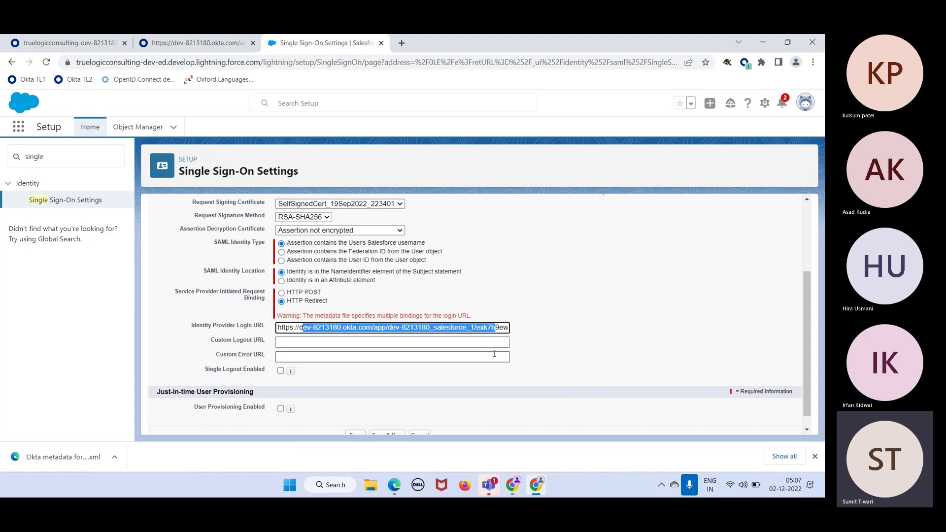
scroll(566, 241, "up", 2)
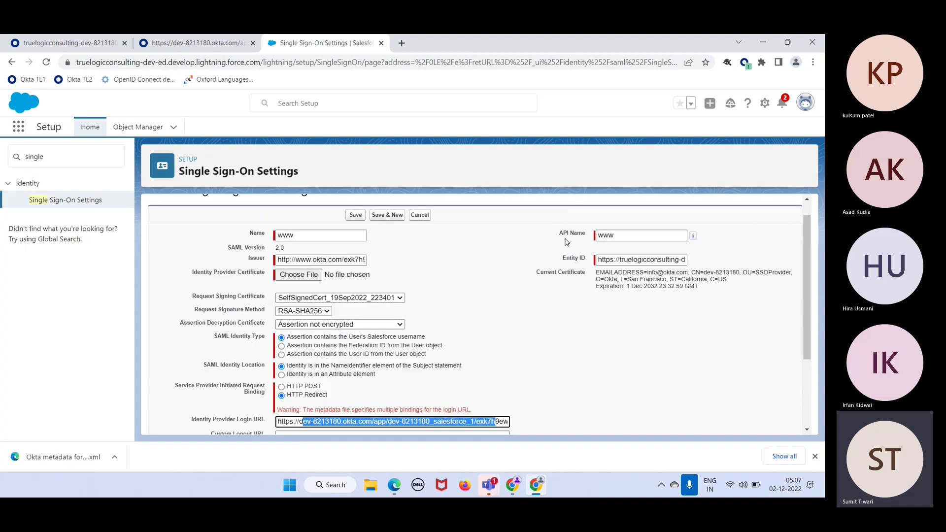
Name the configuration 'Okta Training' with API name 'oktatraining' and save it
left_click_drag(297, 236, 278, 235)
type("Okta ")
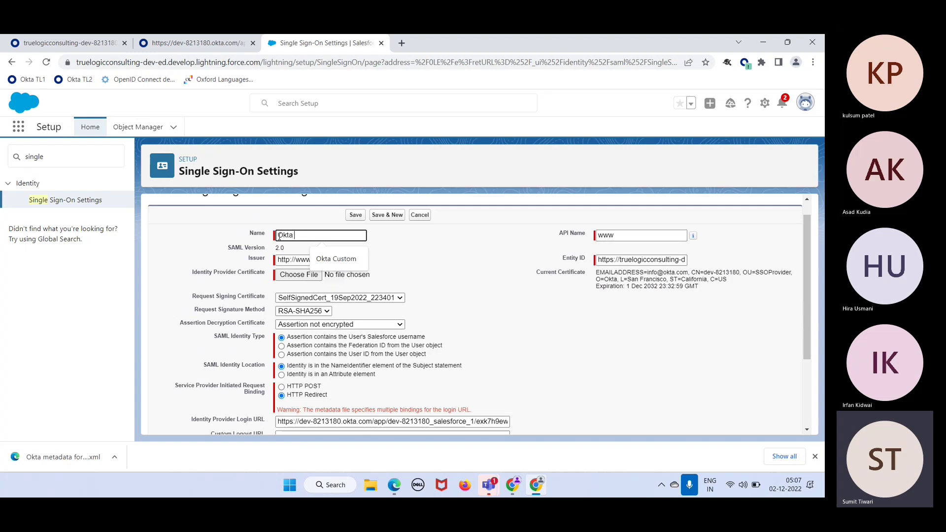
type("Training")
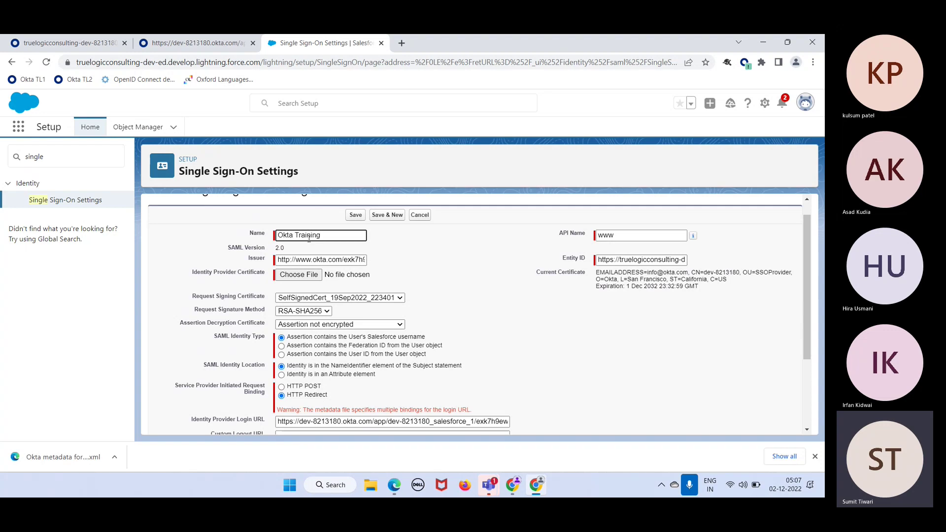
double_click(622, 235)
type("w")
key("BackSpace")
type("oktatr")
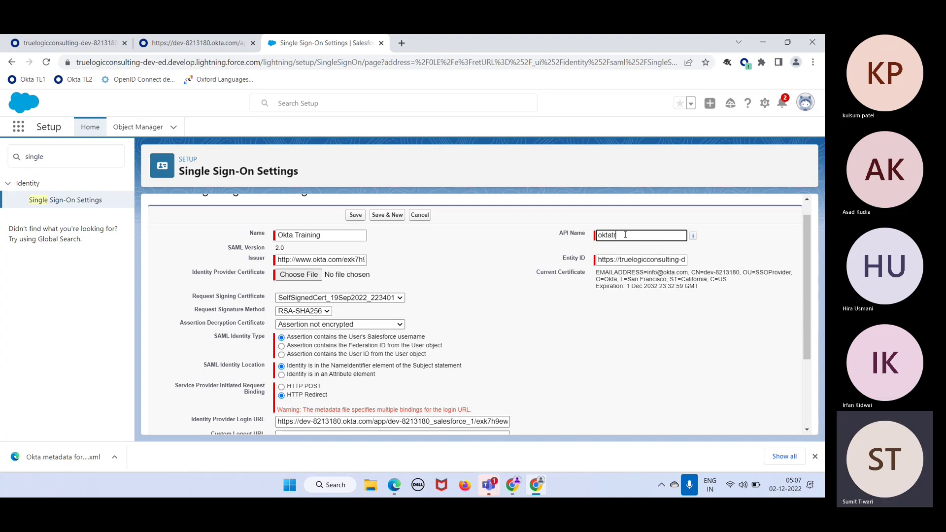
type("aining")
left_click(355, 215)
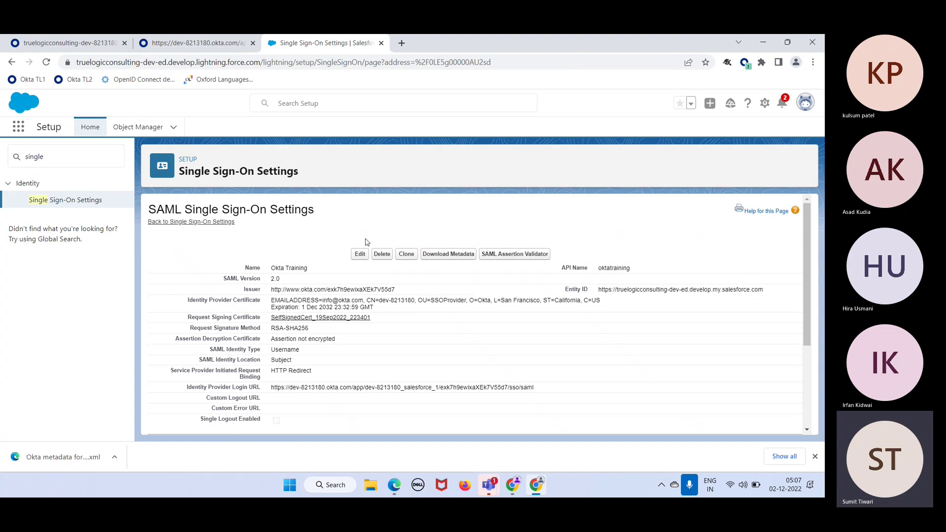
left_click(67, 43)
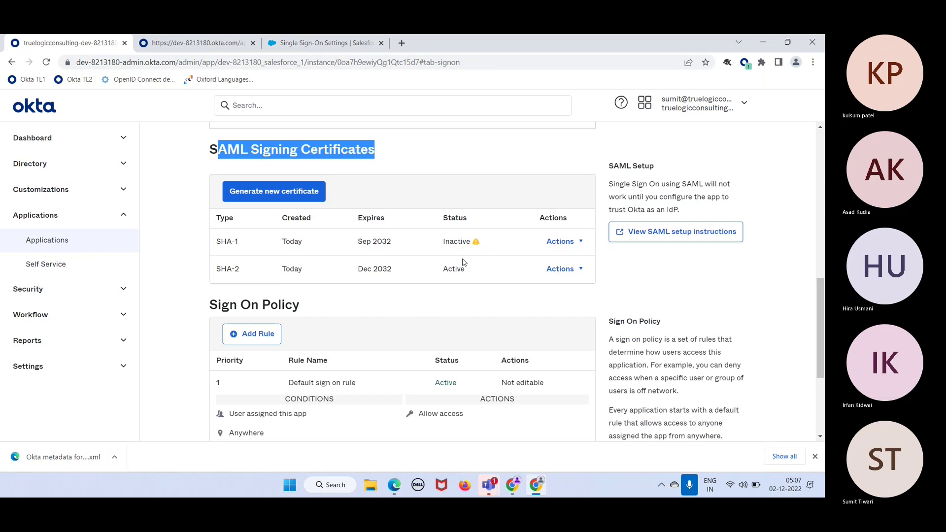
scroll(463, 263, "up", 8)
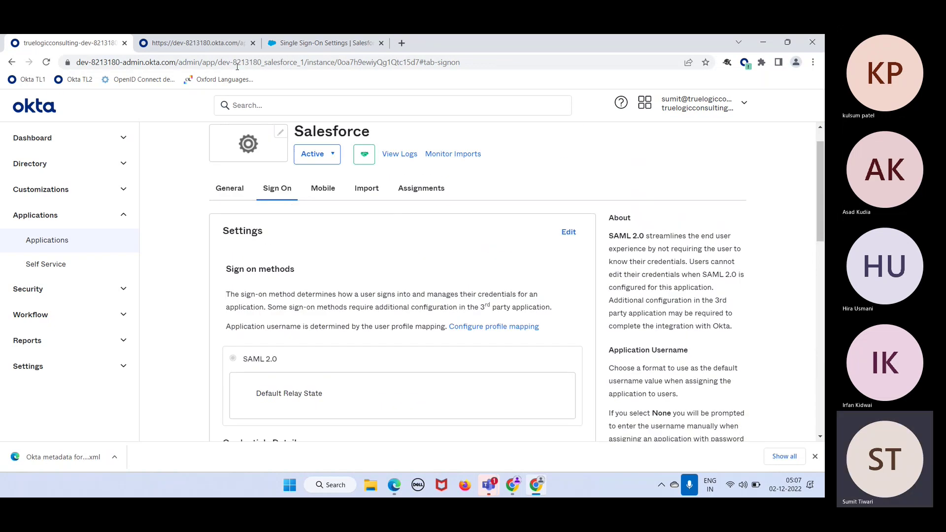
left_click(302, 45)
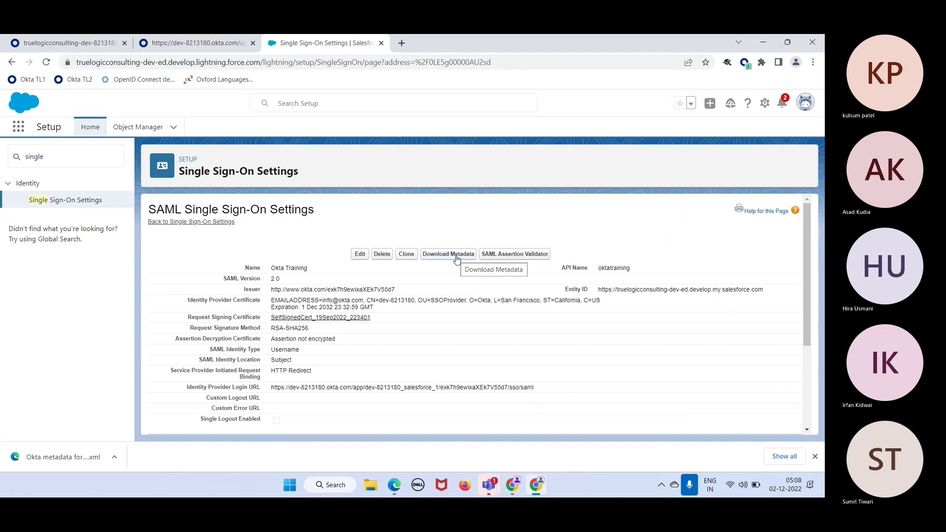
Download the Salesforce SAMLSP metadata XML and show it in the Downloads folder
left_click(457, 255)
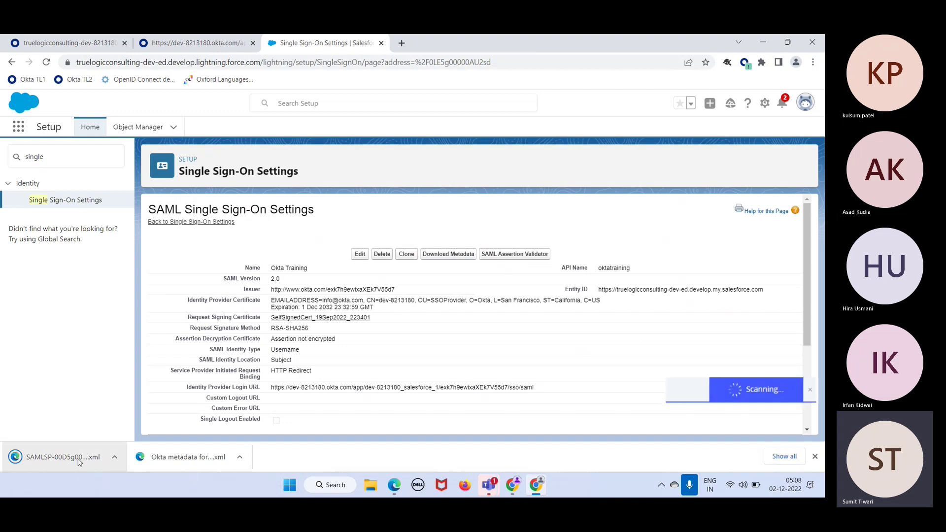
right_click(78, 463)
left_click(109, 429)
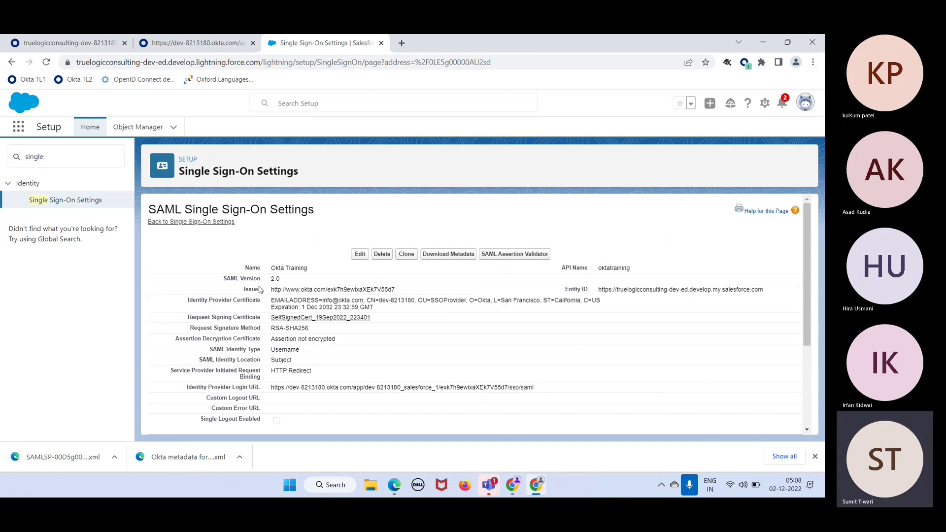
right_click(81, 464)
left_click(108, 432)
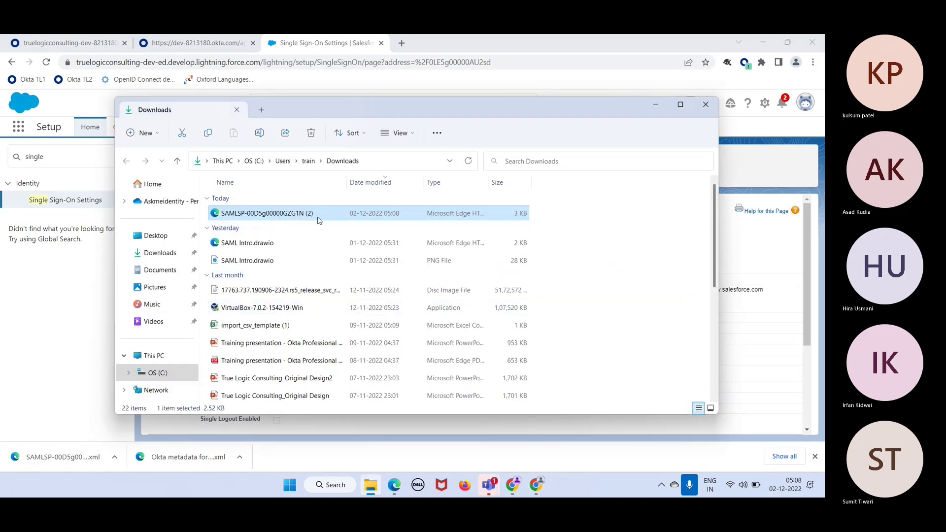
Rename the downloaded SAMLSP file to 'Salesforce 02dec'
right_click(318, 216)
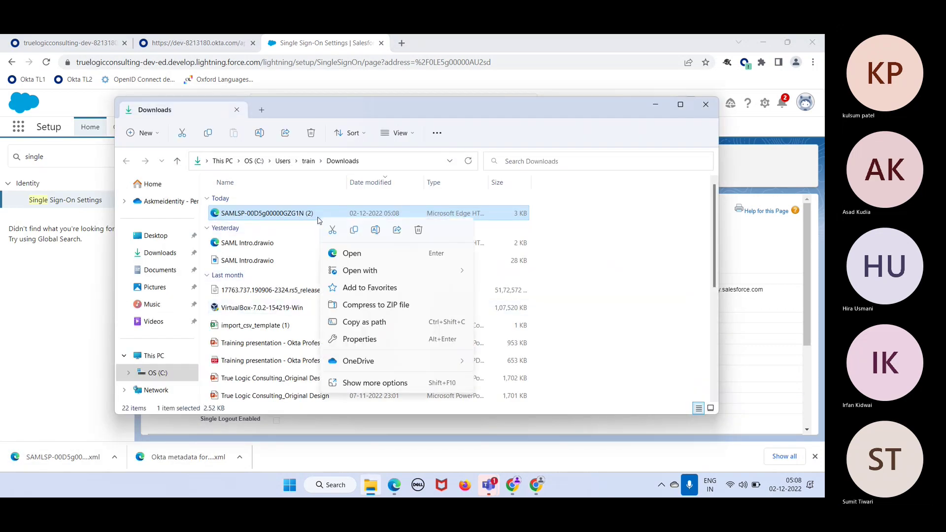
left_click(376, 393)
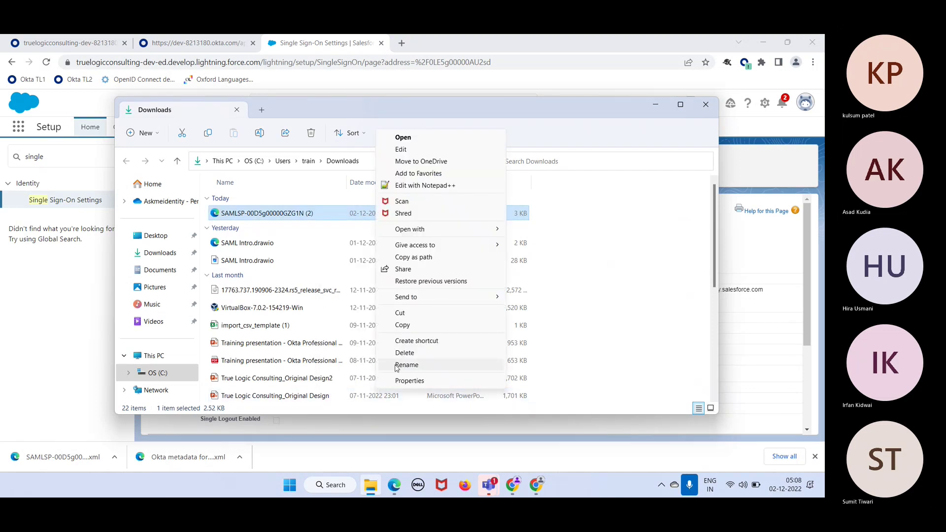
left_click(395, 365)
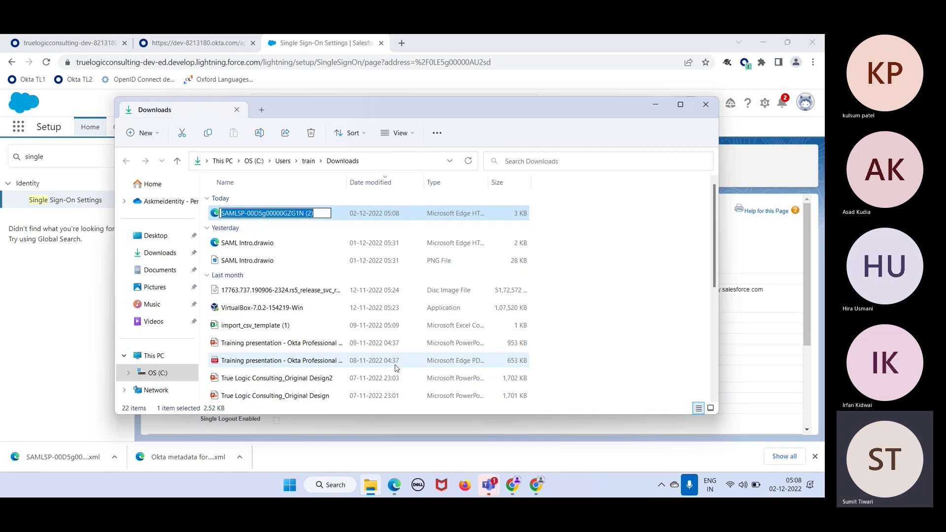
type("Salesforce")
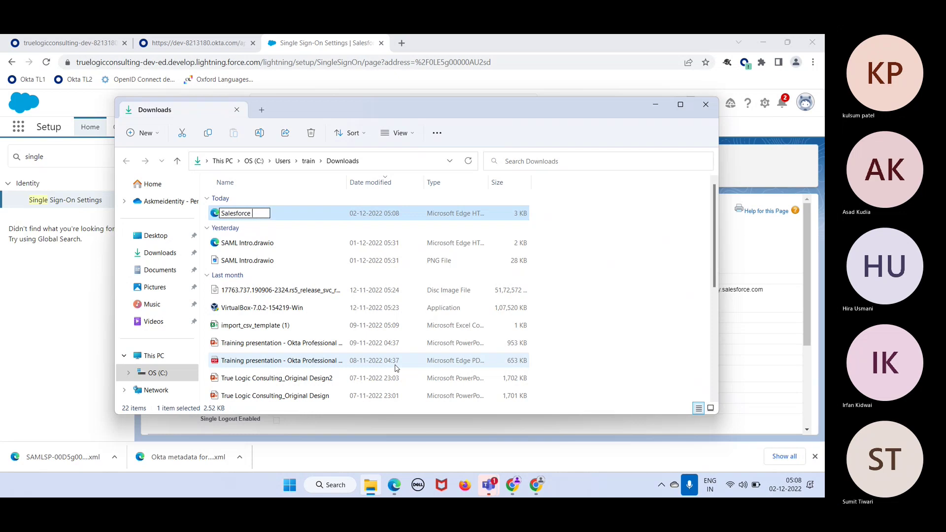
type(" 02dec")
key("Return")
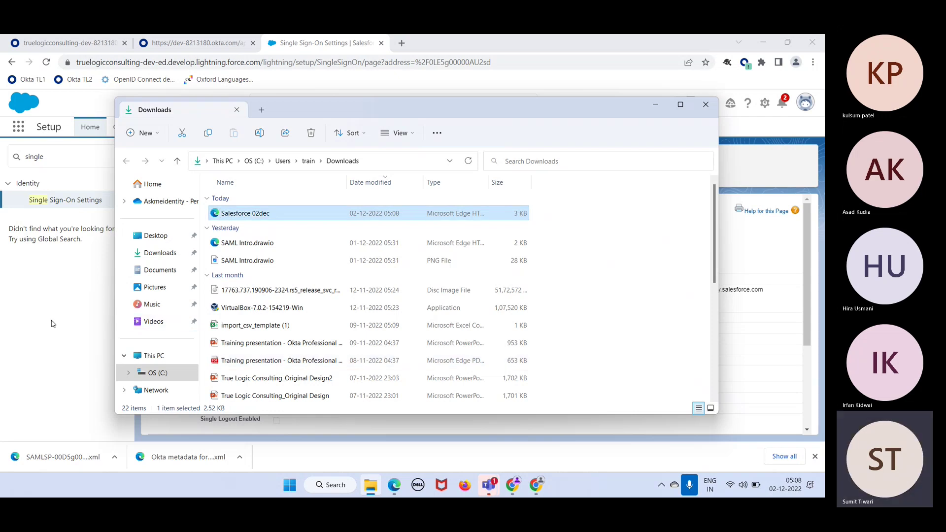
left_click(54, 324)
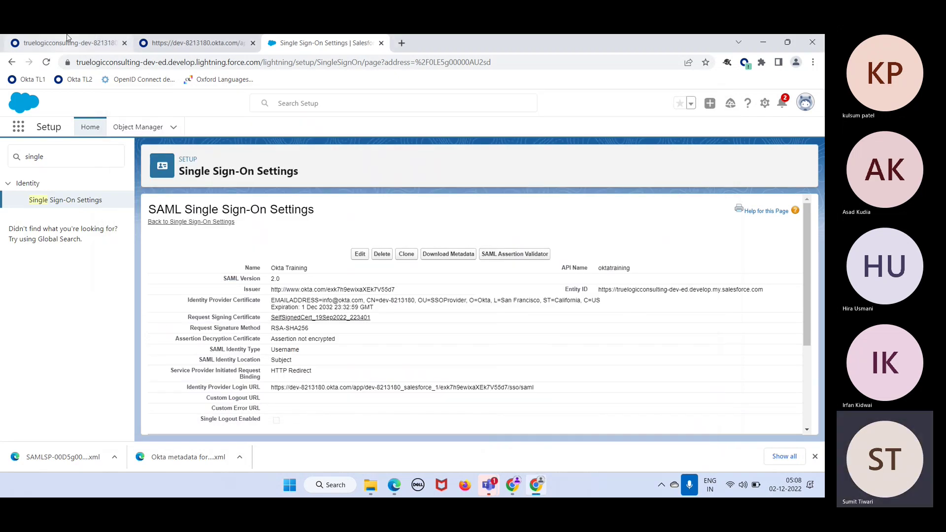
left_click(68, 39)
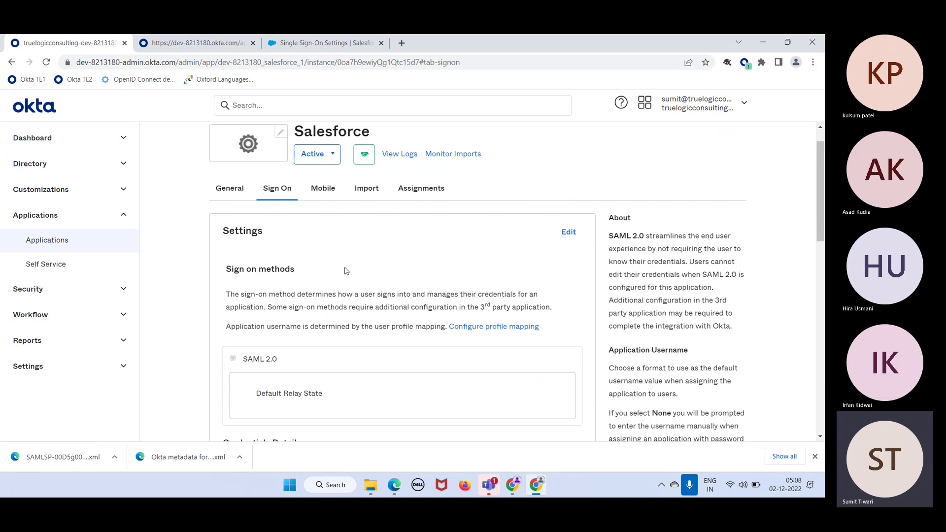
scroll(337, 234, "down", 1)
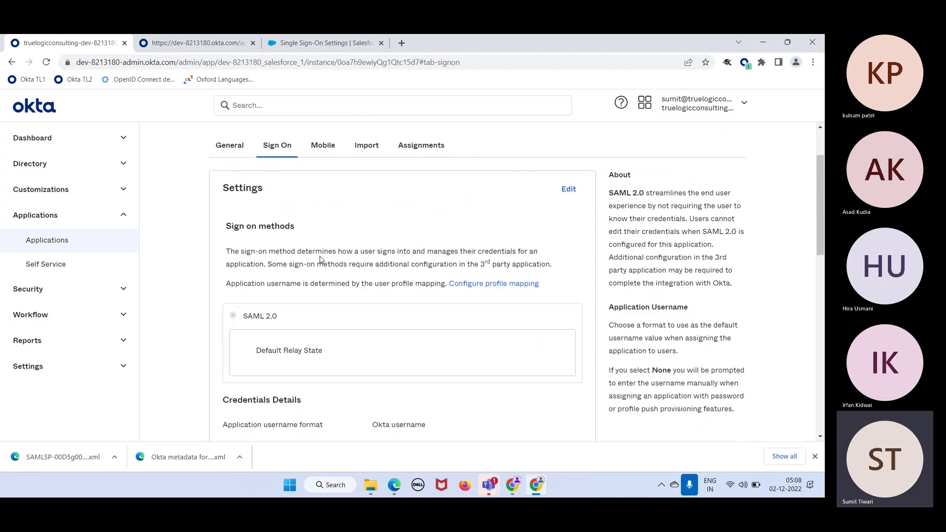
scroll(322, 261, "up", 2)
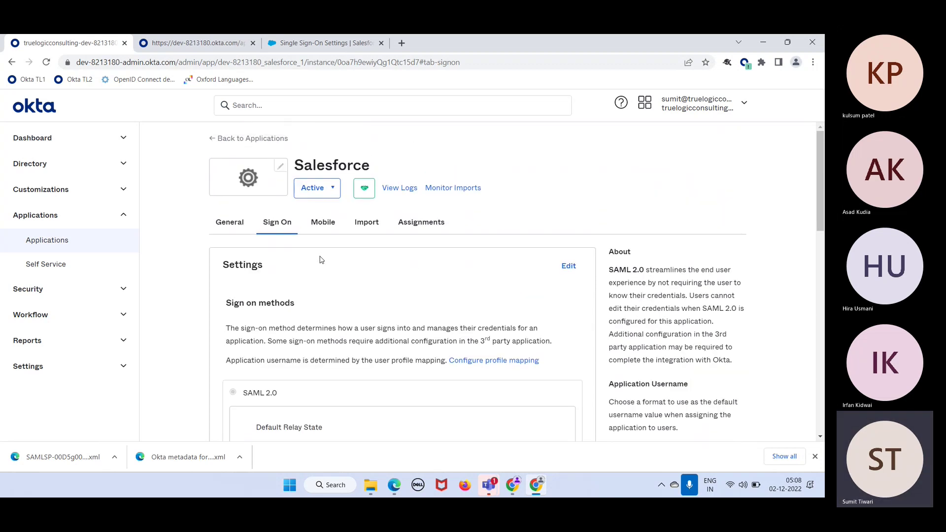
left_click(230, 224)
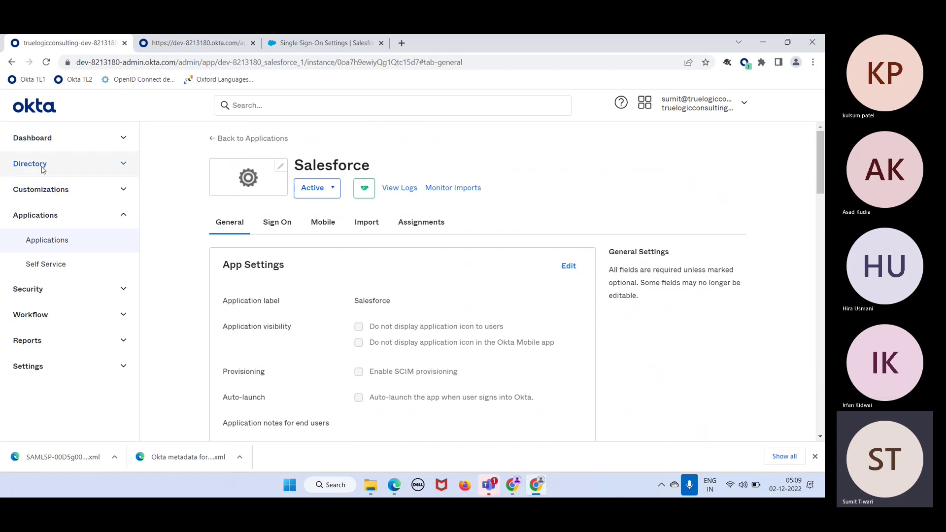
left_click(55, 250)
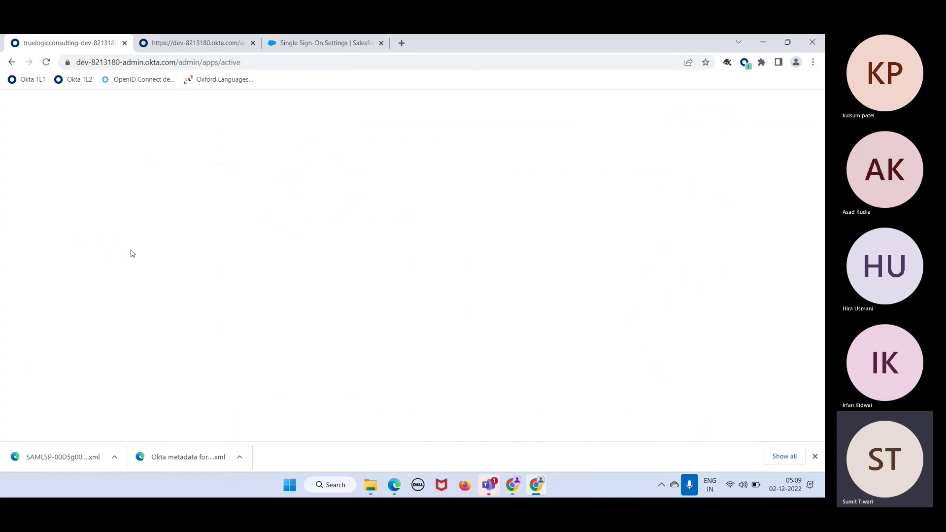
scroll(427, 322, "down", 2)
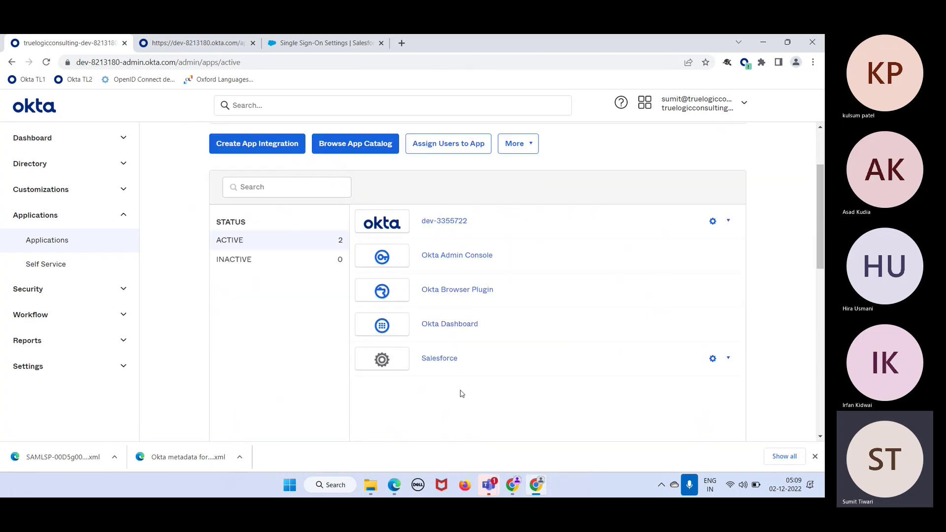
left_click(446, 366)
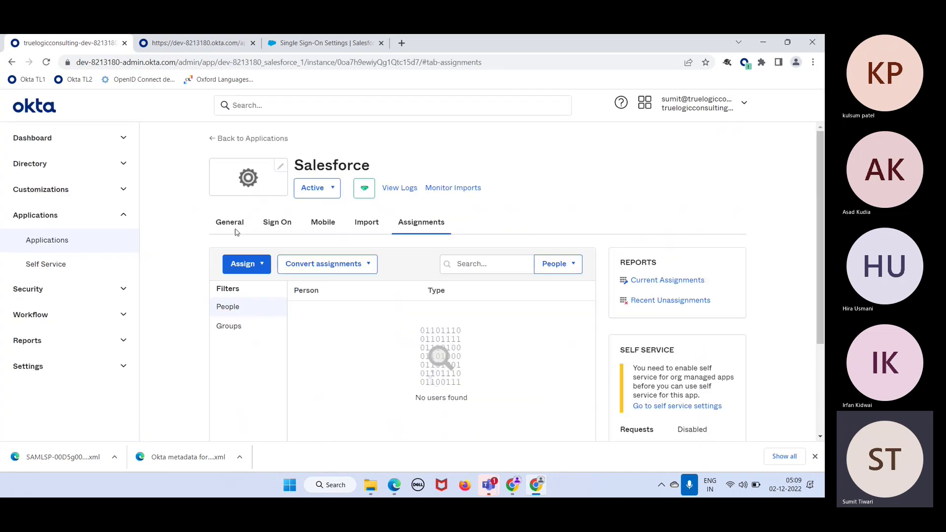
left_click(229, 223)
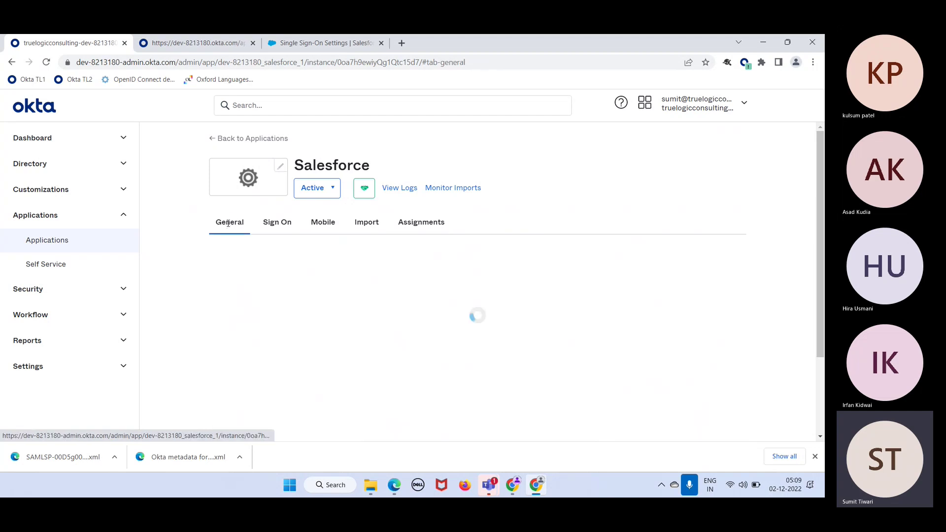
scroll(447, 314, "down", 3)
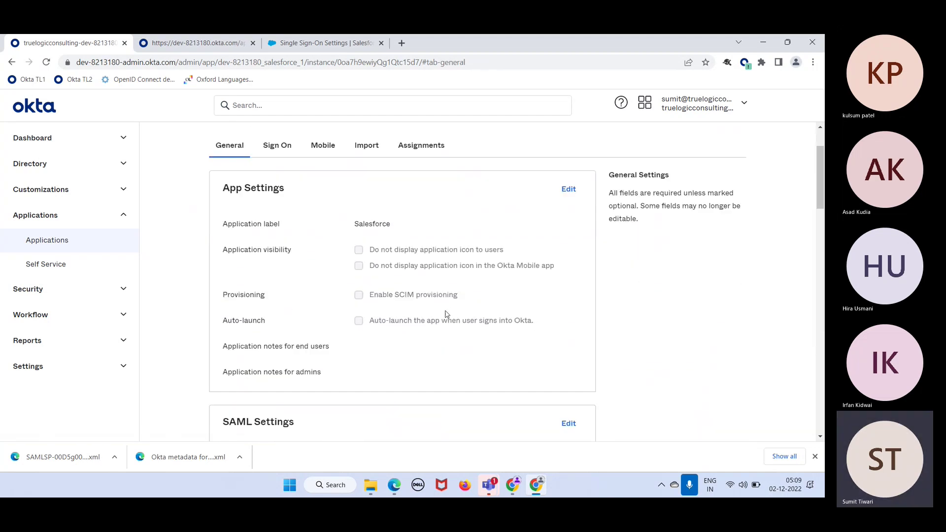
scroll(447, 314, "down", 2)
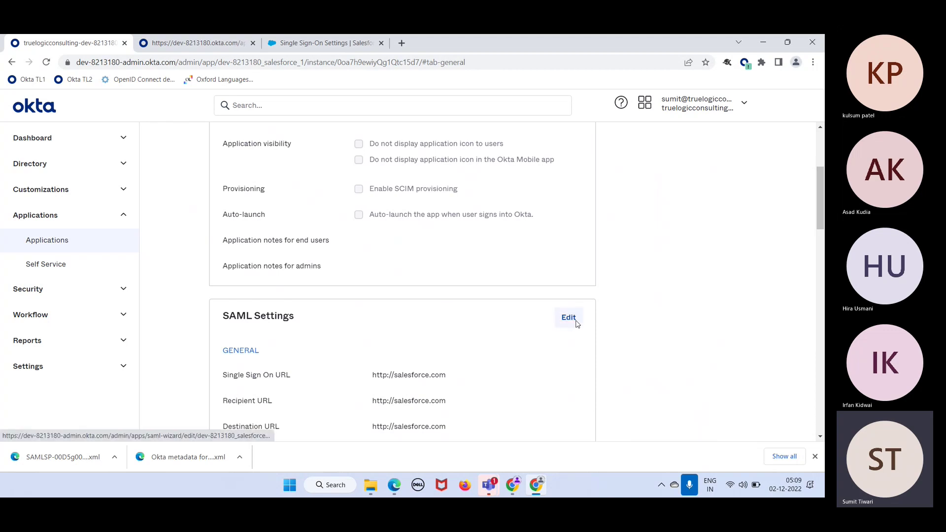
Edit the Salesforce SAML Settings and move past General Settings to the Configure SAML step
left_click(569, 318)
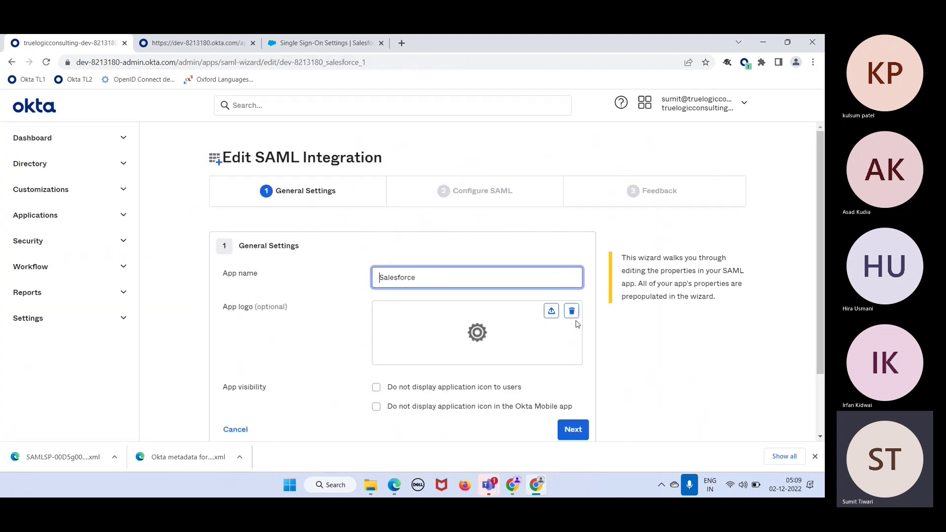
scroll(577, 324, "down", 2)
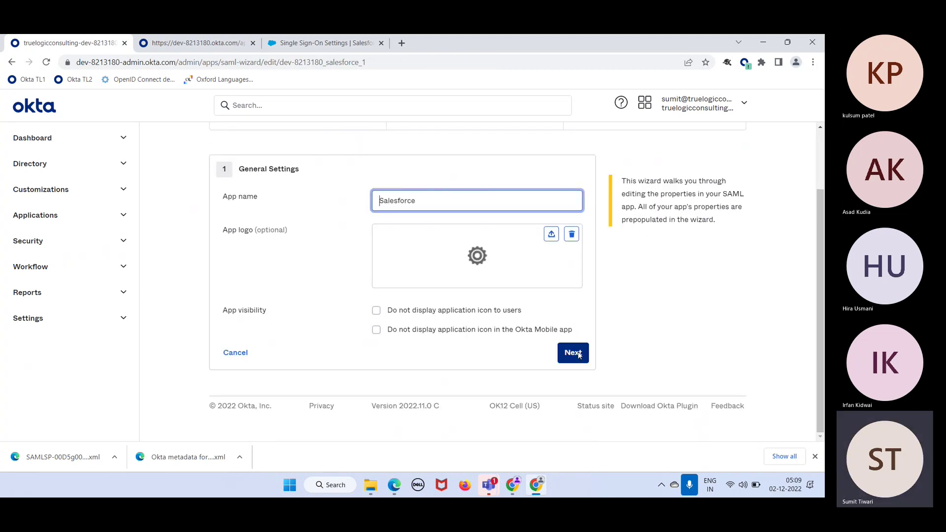
left_click(579, 355)
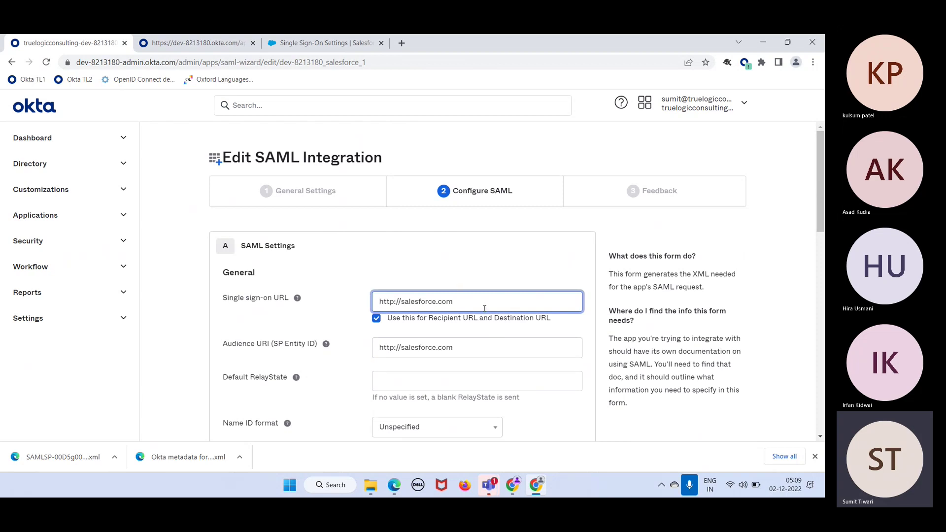
Open 'Salesforce 02dec' from Downloads in Edge and copy its entityID URL
left_click(73, 458)
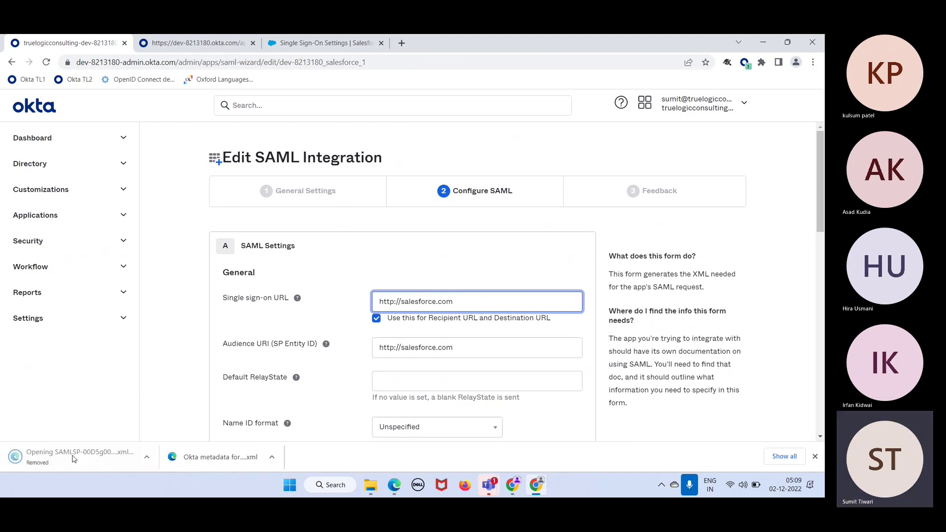
left_click(371, 485)
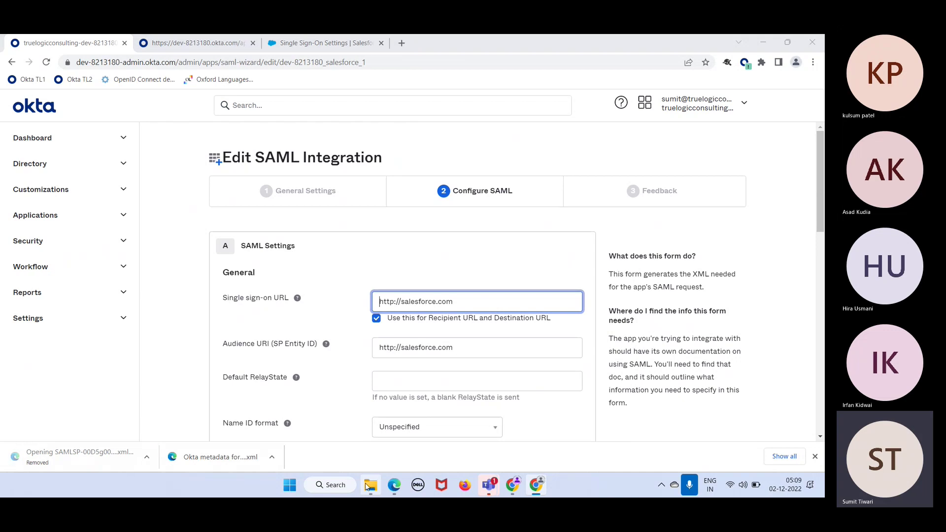
double_click(248, 213)
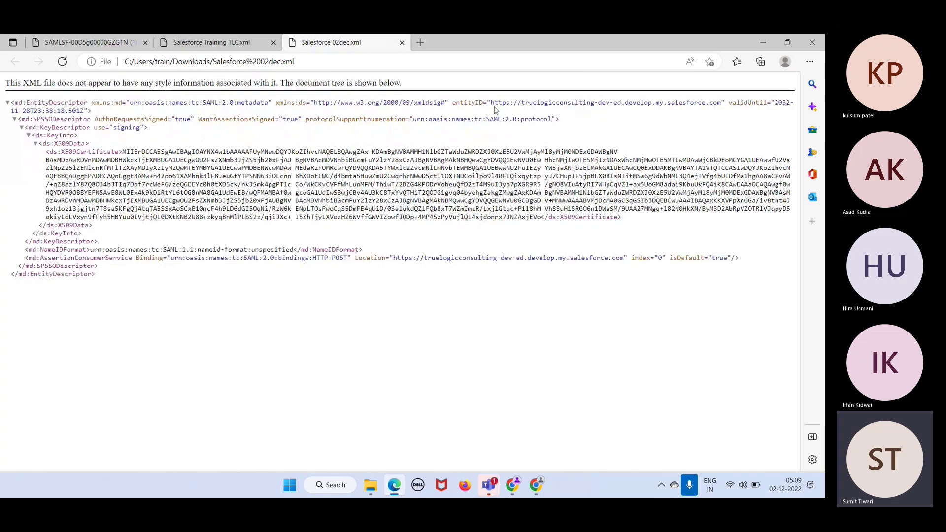
left_click_drag(492, 106, 724, 102)
key("ctrl+c")
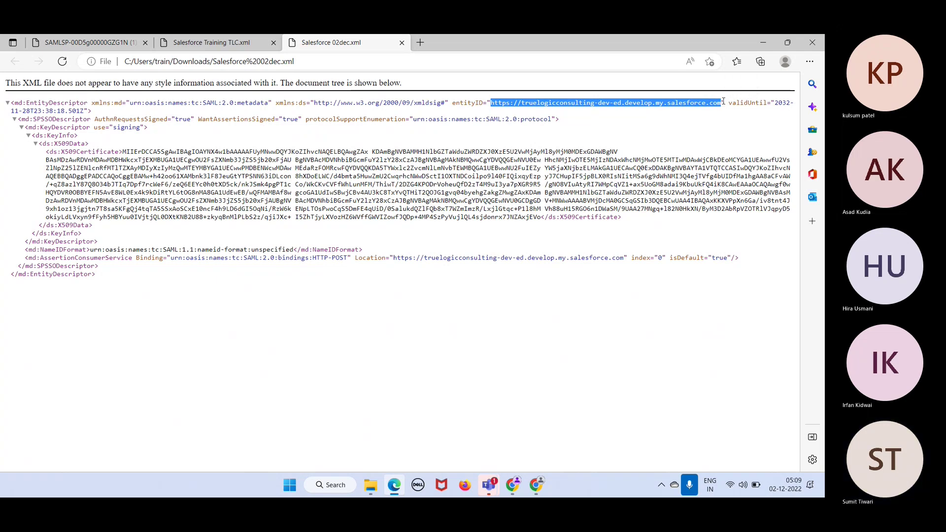
key("alt+Tab")
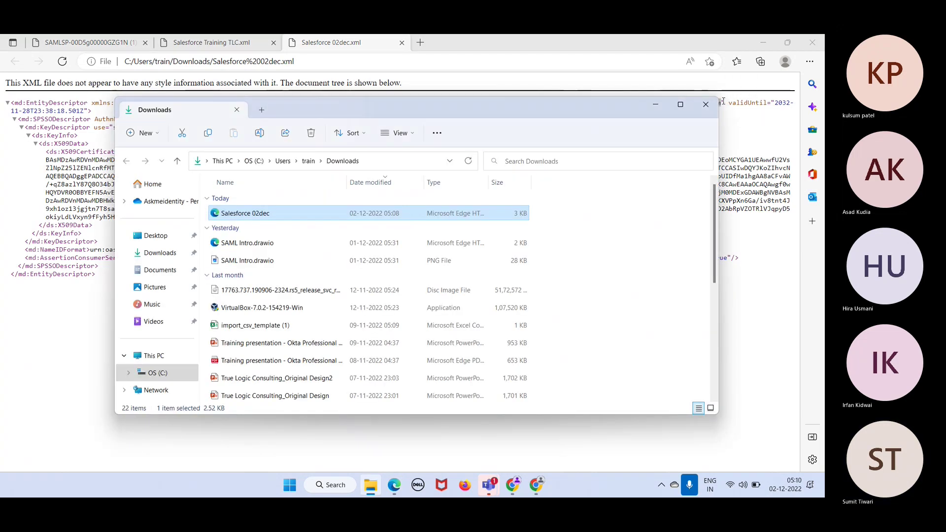
key("alt+Tab")
key("alt+Tab")
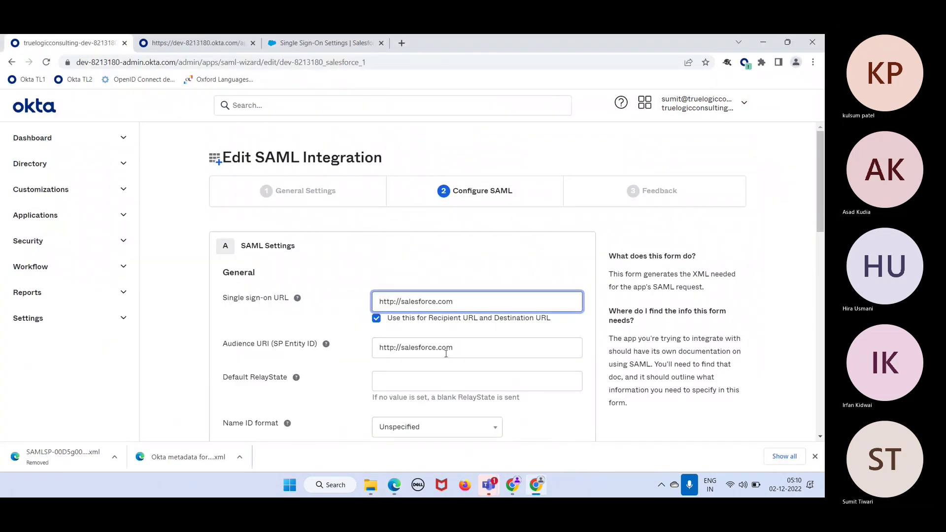
Replace the Audience URI with the copied Salesforce entityID
triple_click(479, 299)
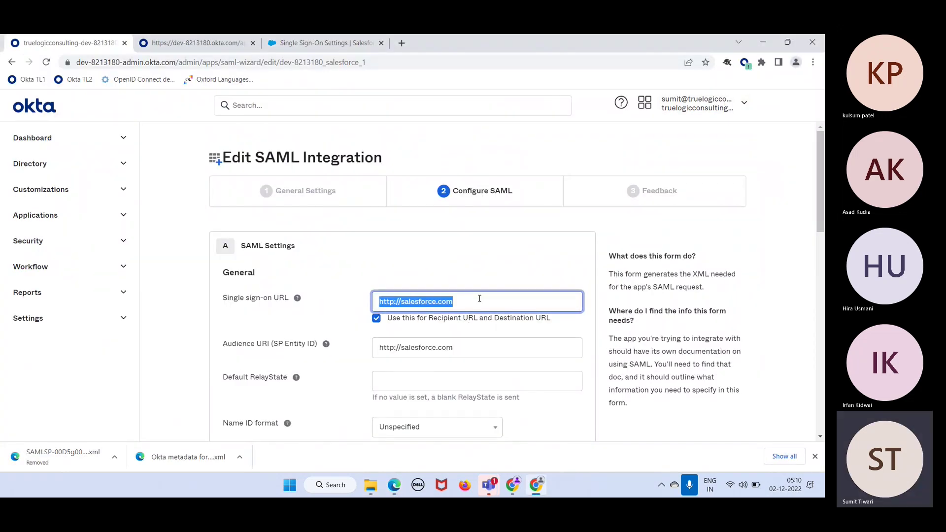
left_click(458, 349)
triple_click(458, 349)
key("ctrl+v")
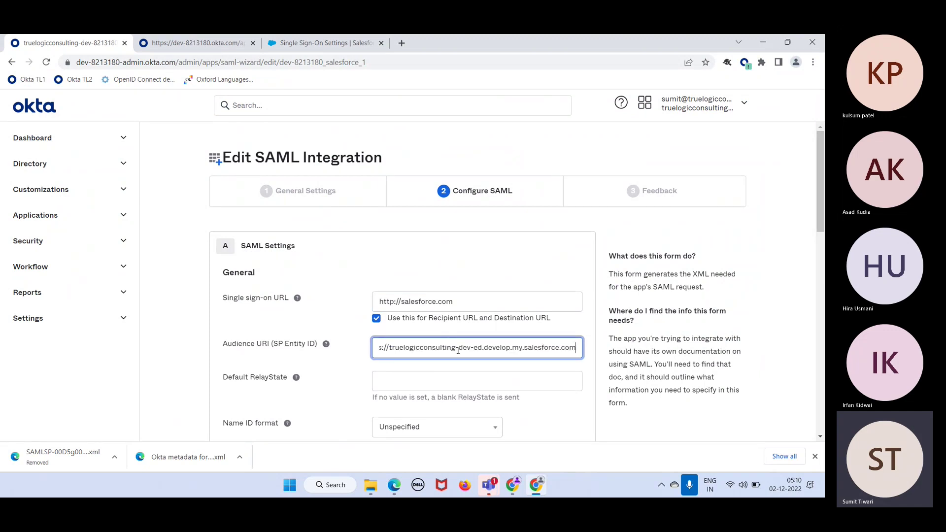
Copy the AssertionConsumerService Location from the XML into the Single sign-on URL field
key("alt+Tab")
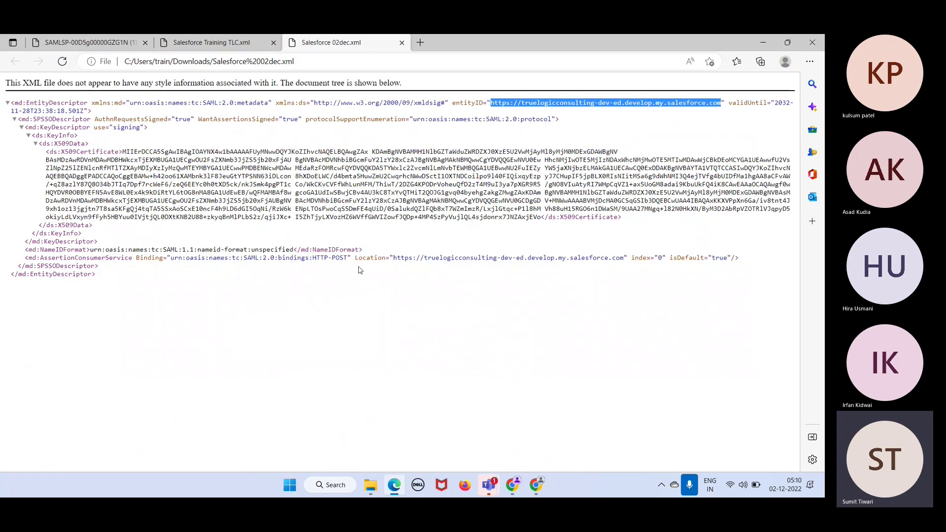
left_click_drag(48, 257, 121, 259)
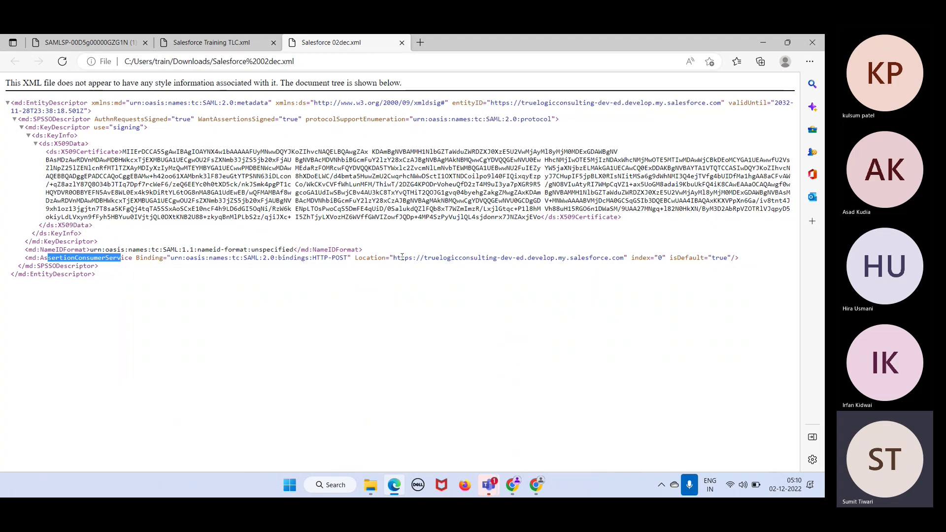
left_click_drag(395, 258, 625, 260)
key("ctrl+c")
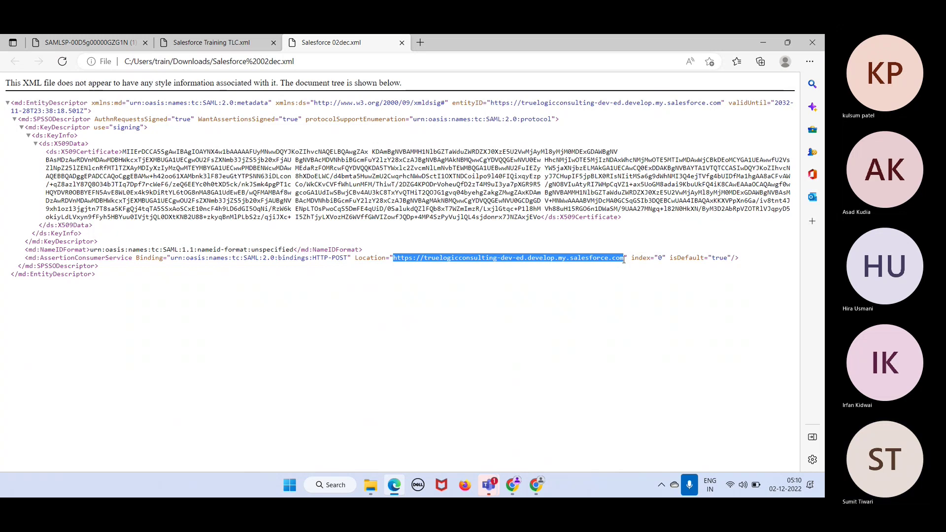
key("alt+Tab")
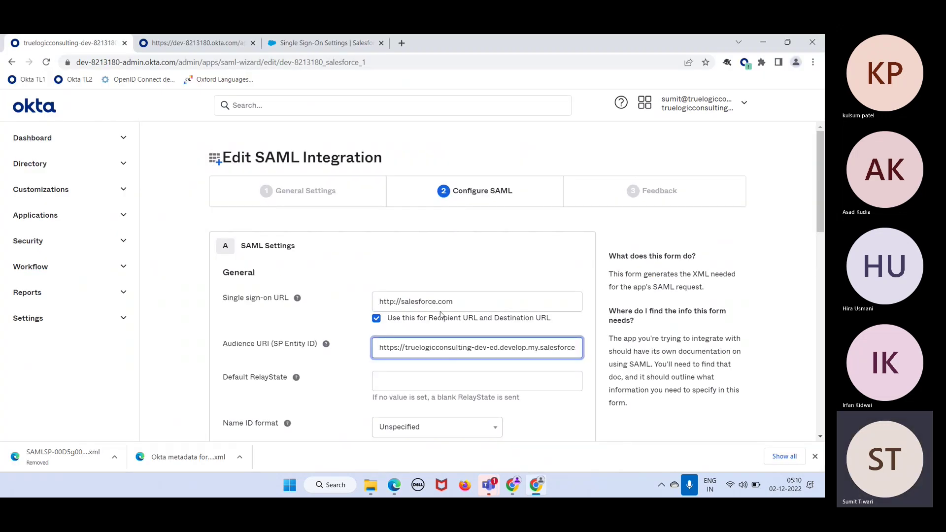
left_click(456, 303)
key("ctrl+a")
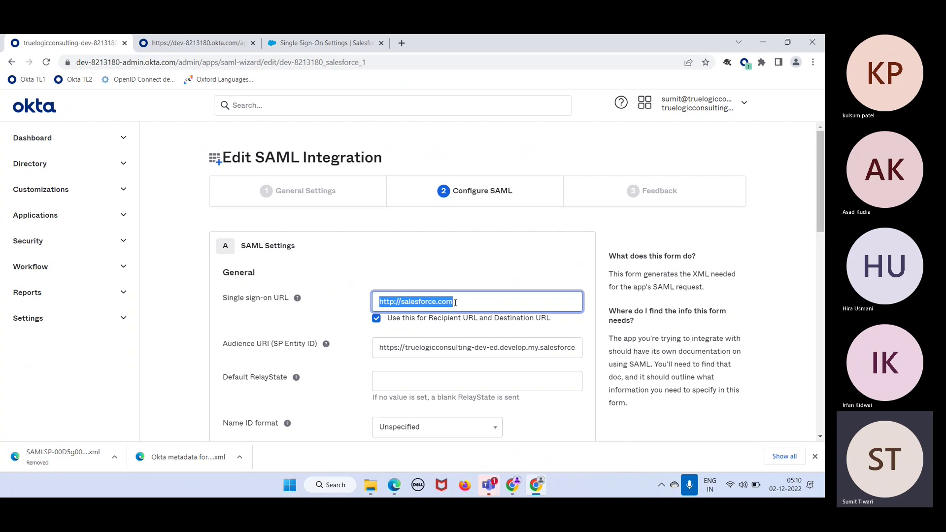
key("ctrl+v")
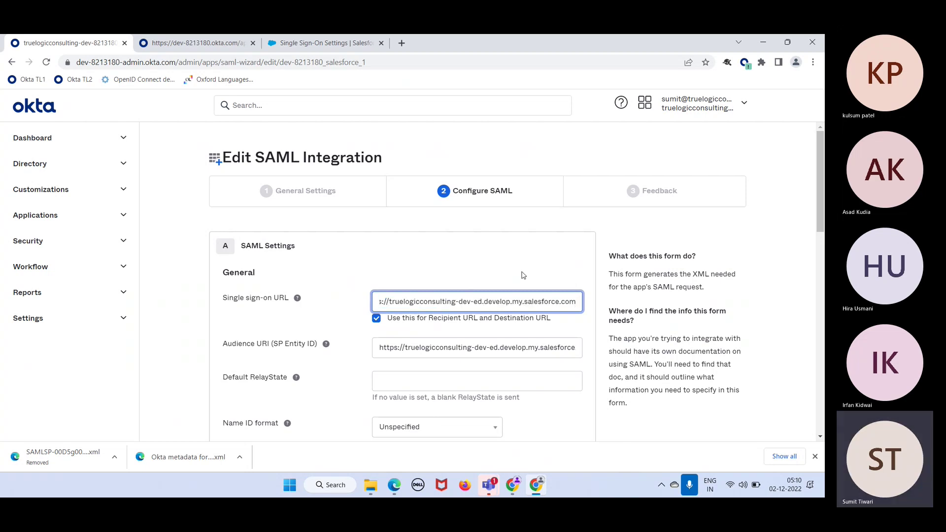
Submit the Configure SAML step and finish the wizard on the Feedback step
scroll(524, 275, "down", 5)
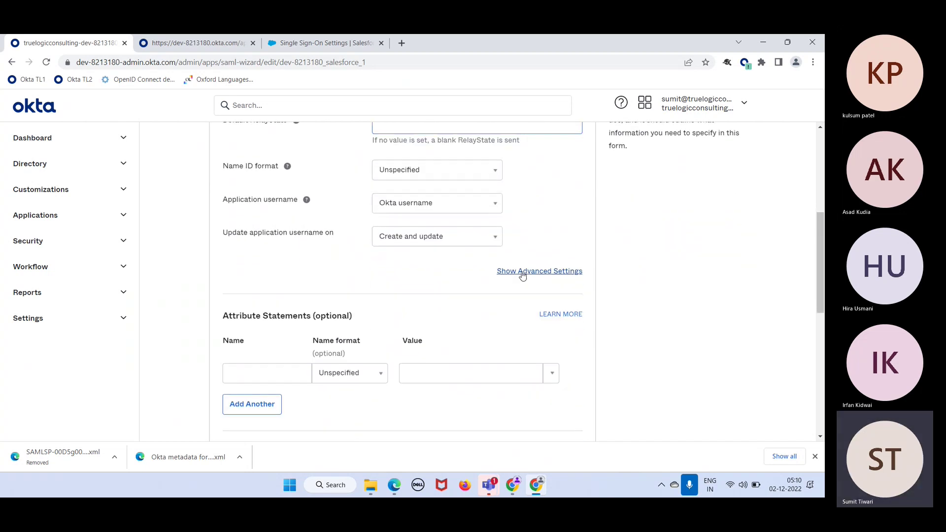
scroll(524, 276, "down", 7)
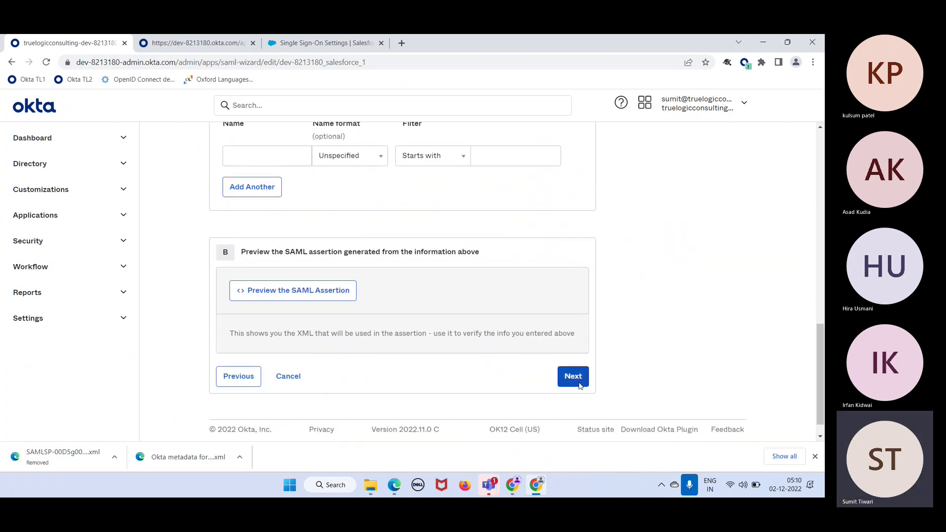
left_click(573, 377)
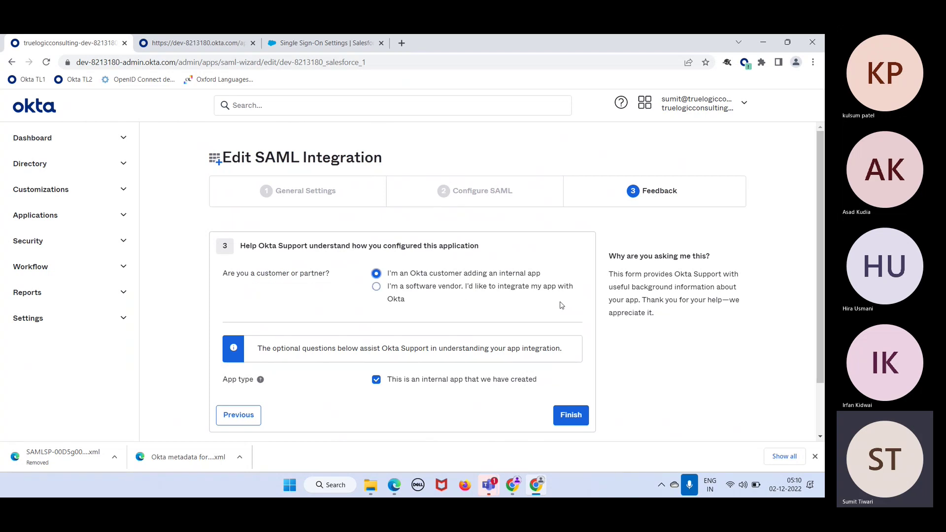
left_click(581, 417)
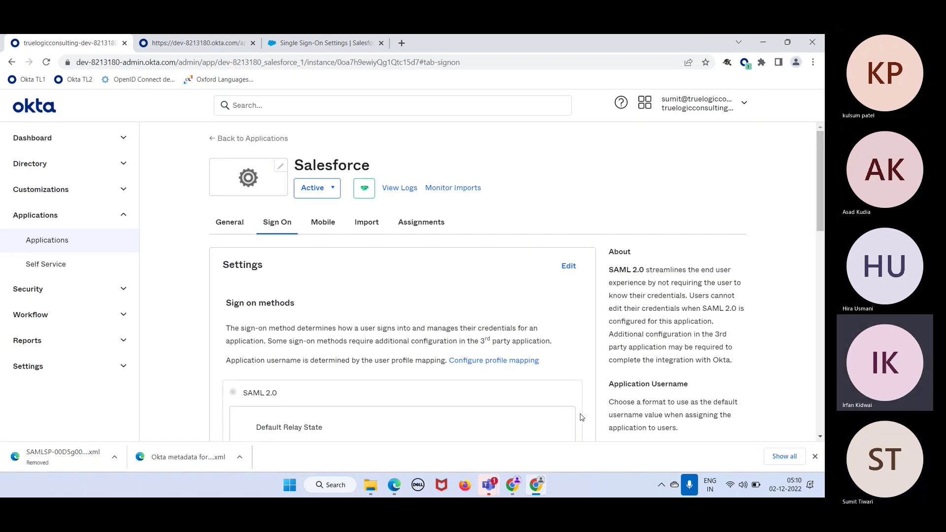
scroll(582, 417, "down", 3)
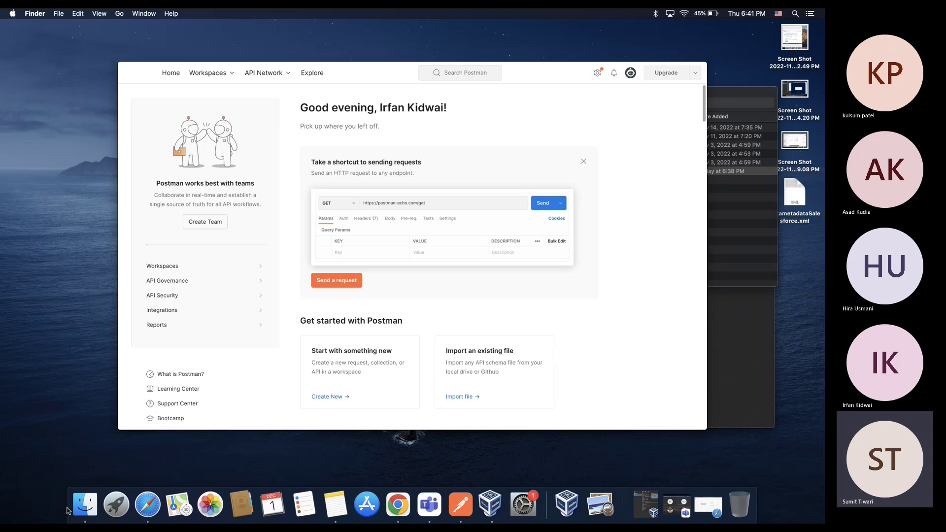
View the SAMLSP metadata XML from Downloads in Safari, then return to Okta in Chrome
left_click(84, 511)
right_click(412, 176)
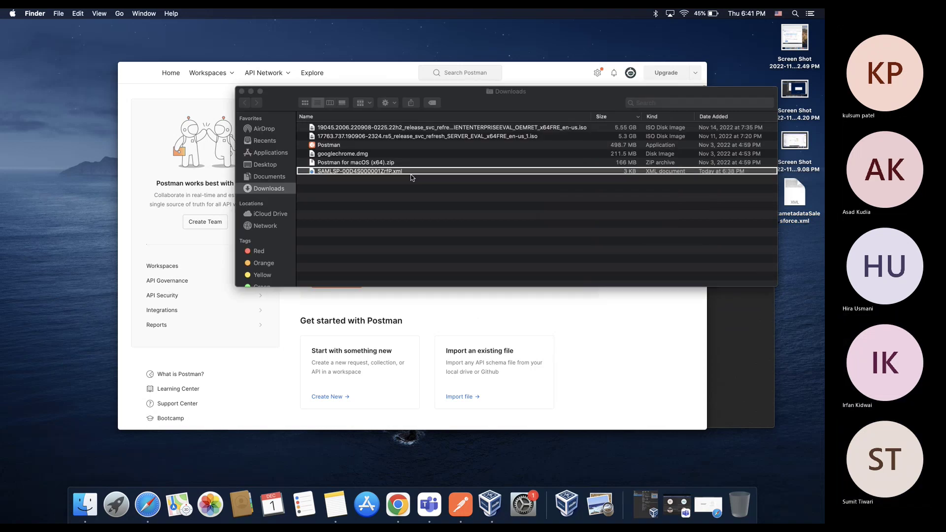
mouse_move(451, 189)
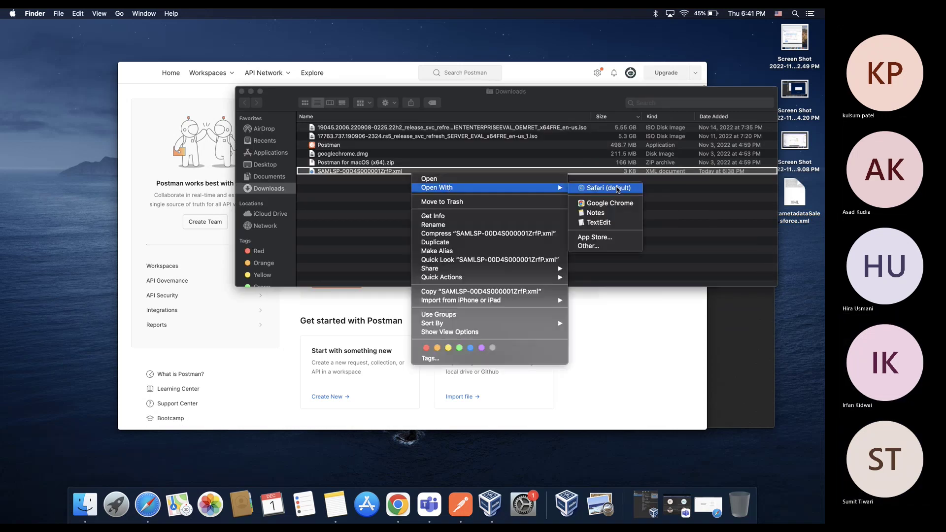
left_click(617, 188)
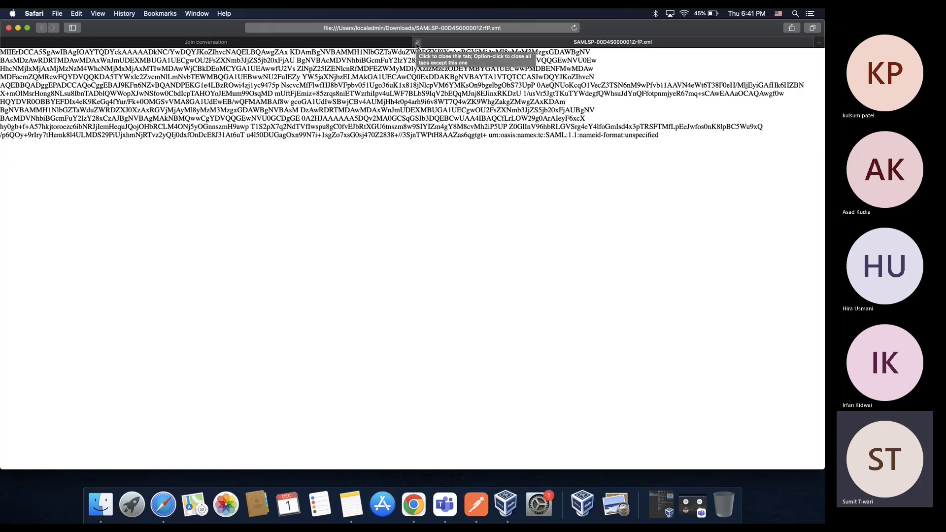
left_click(418, 42)
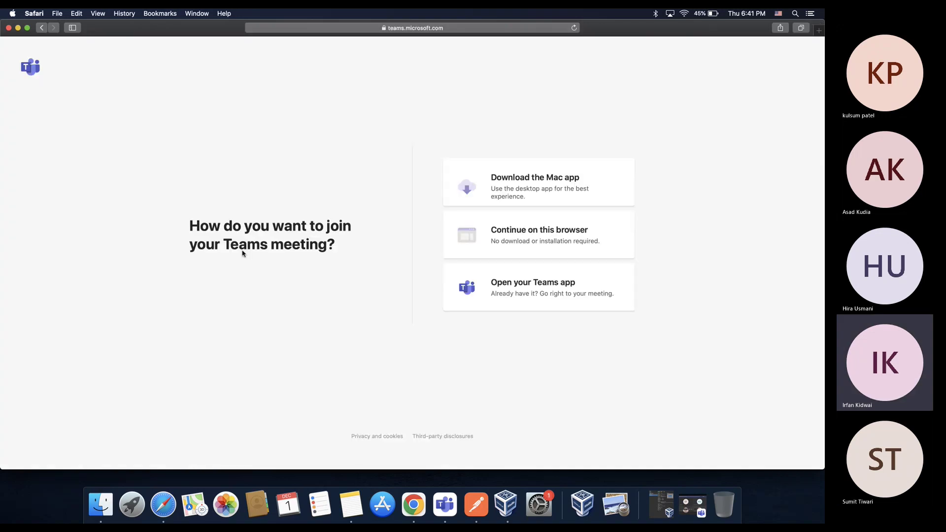
left_click(414, 505)
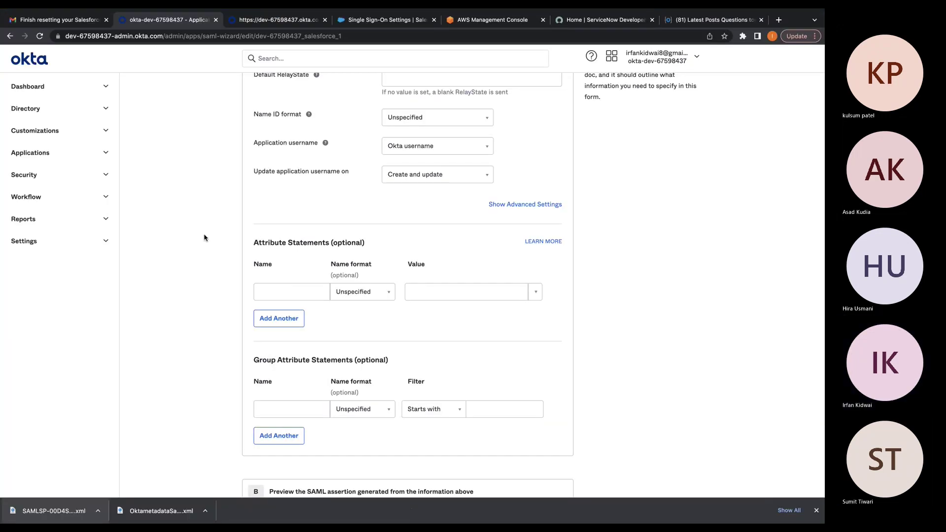
Scroll through Okta's Configure SAML form to review its settings
scroll(619, 213, "down", 1)
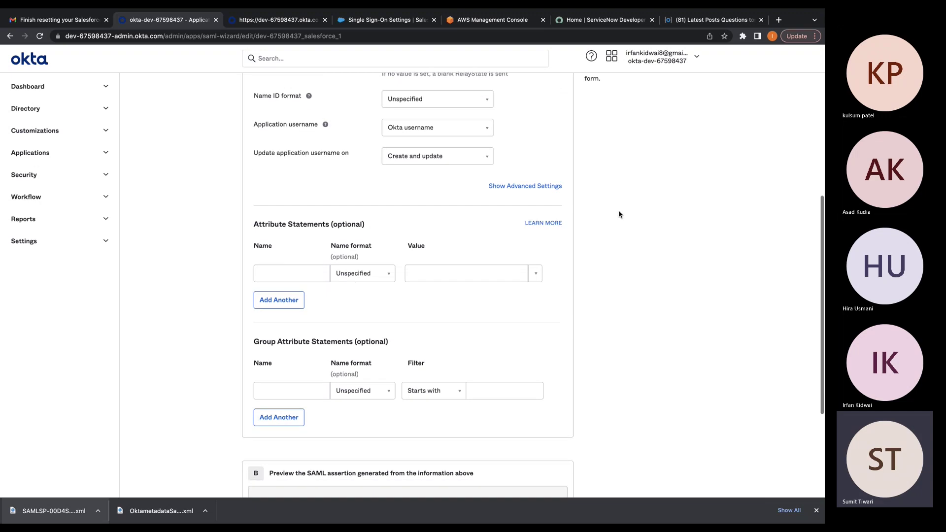
scroll(620, 213, "up", 2)
scroll(620, 210, "up", 4)
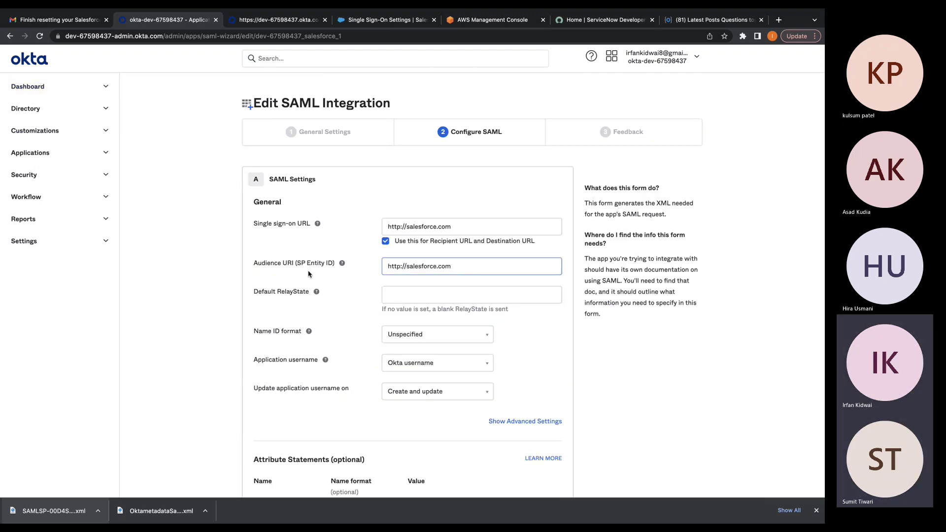
scroll(249, 475, "down", 1)
scroll(249, 474, "down", 10)
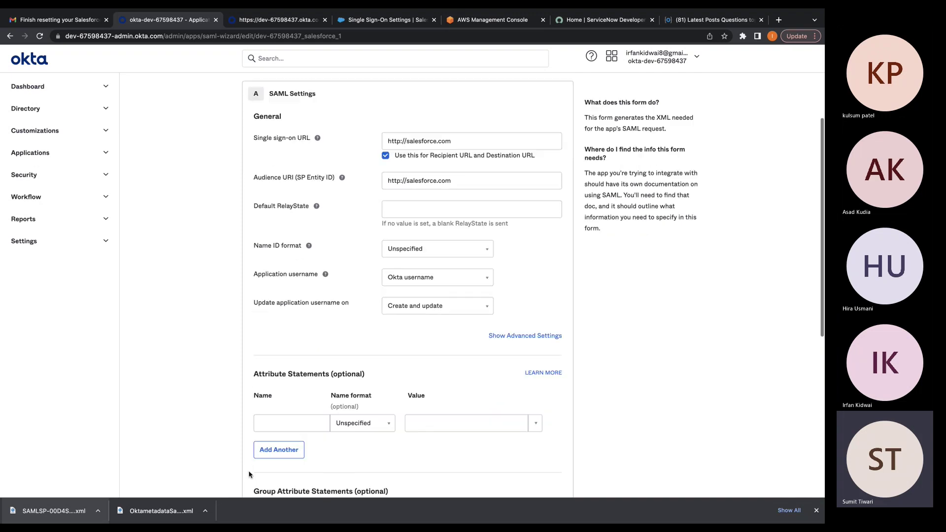
Bring up the SAMLSP metadata XML's options in Finder's Downloads folder
mouse_move(187, 523)
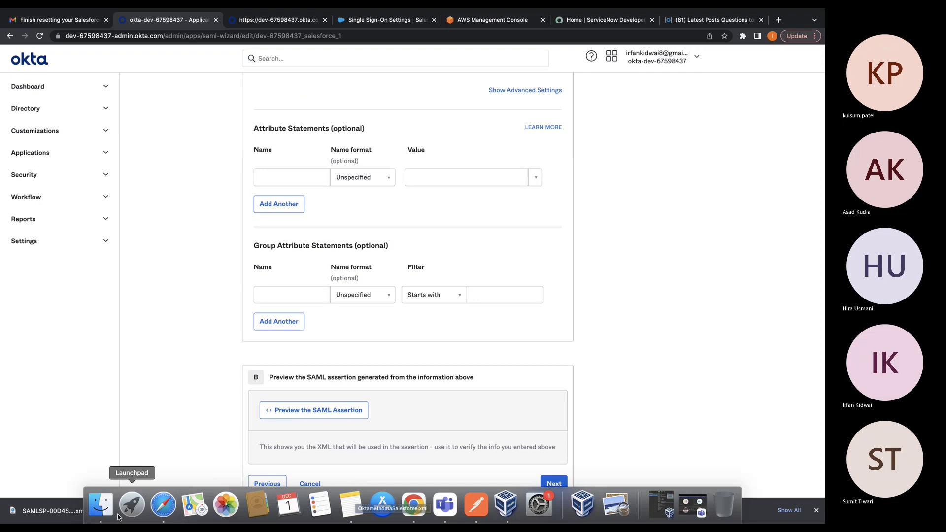
left_click(101, 505)
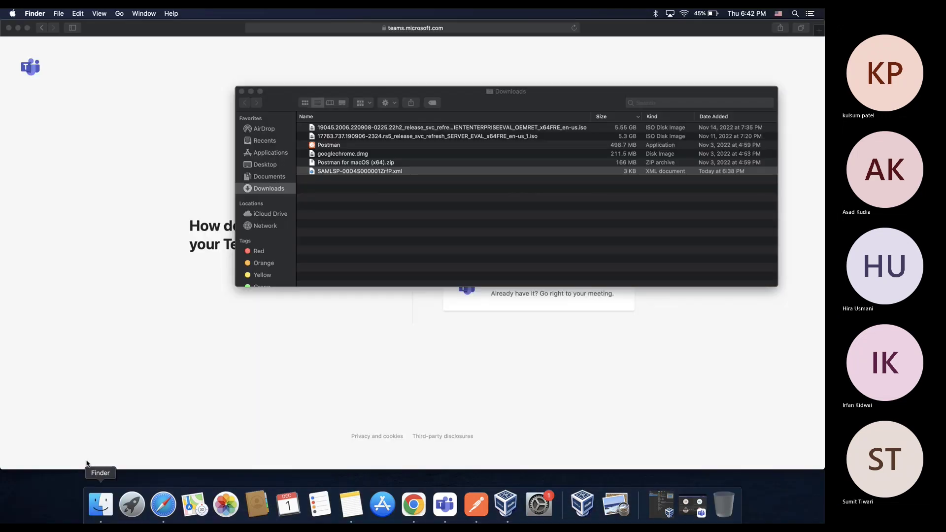
right_click(348, 173)
Open the SAMLSP metadata XML in Google Chrome and inspect its namespace and entityID text
mouse_move(462, 185)
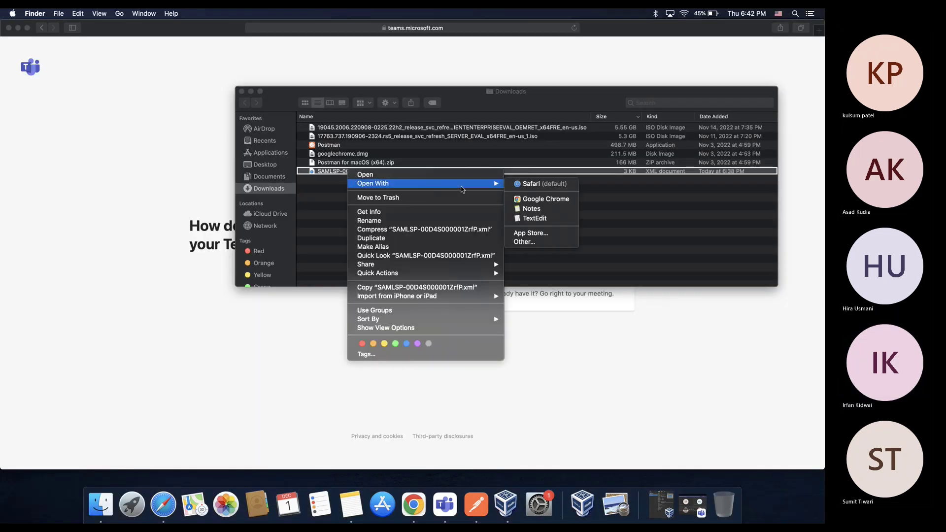
left_click(566, 200)
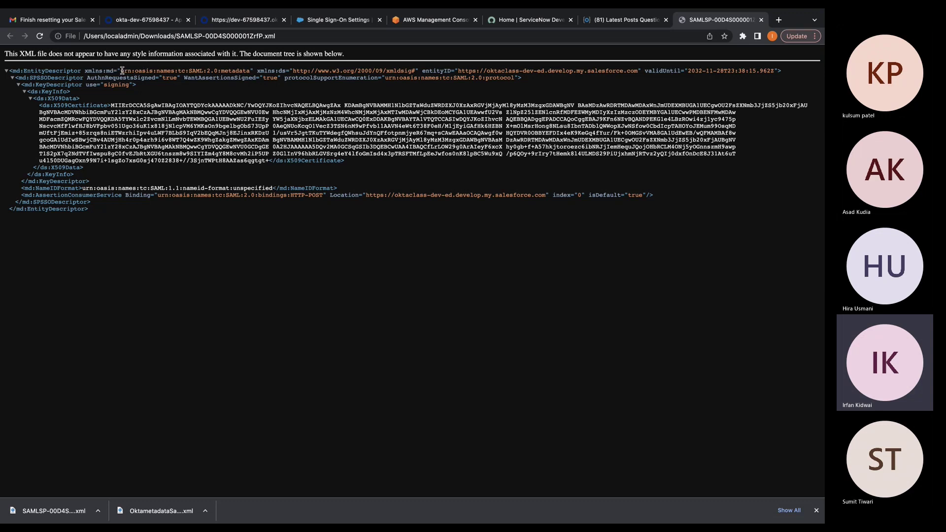
left_click_drag(121, 71, 203, 72)
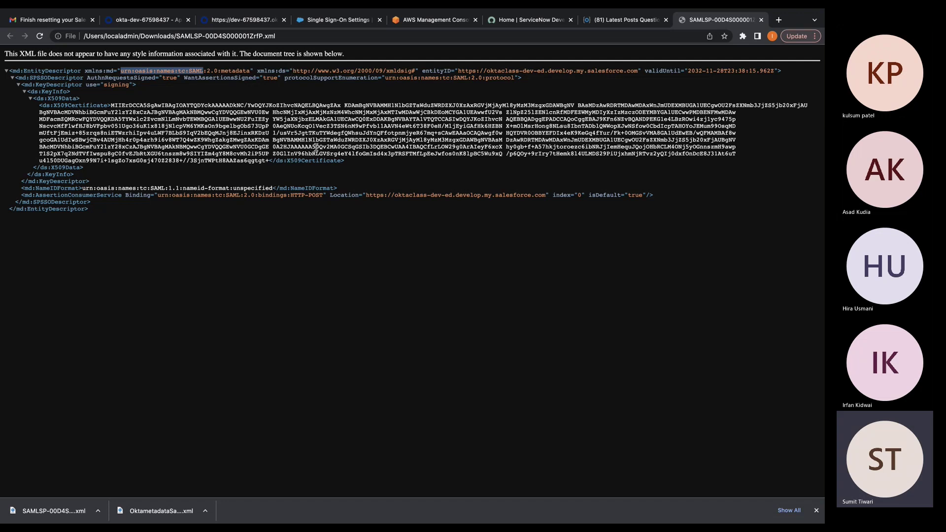
left_click(317, 148)
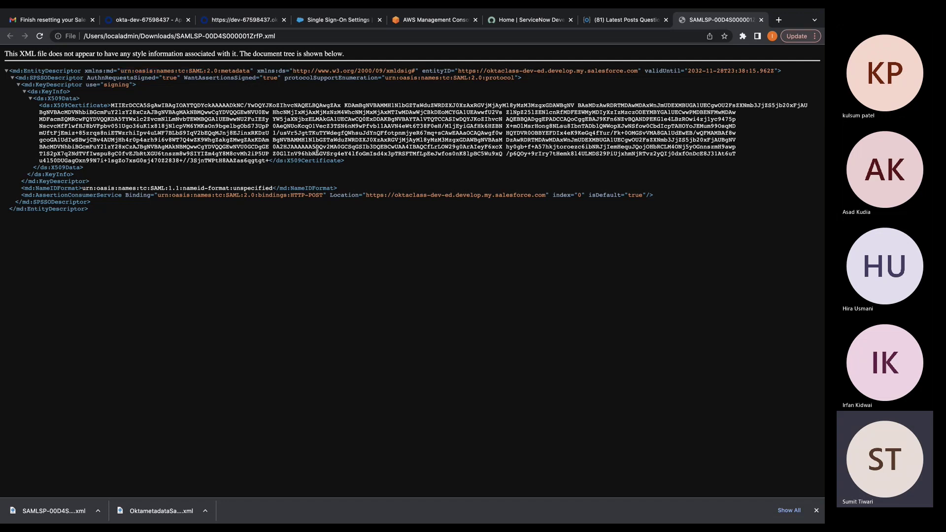
right_click(458, 70)
left_click(447, 68)
right_click(466, 69)
left_click(447, 71)
right_click(449, 70)
left_click(447, 72)
left_click(459, 71)
left_click_drag(460, 71, 777, 71)
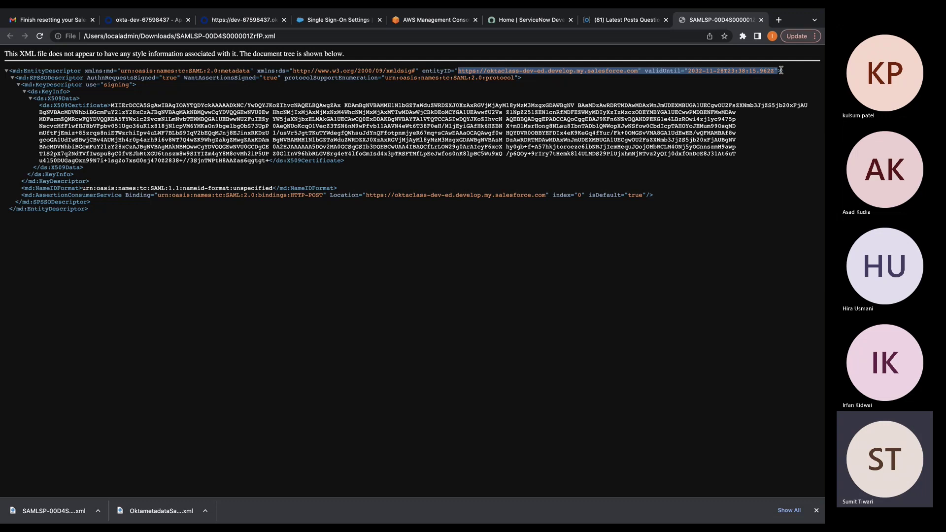
left_click(775, 70)
left_click_drag(775, 71, 460, 70)
left_click_drag(639, 70, 459, 71)
key("super+c")
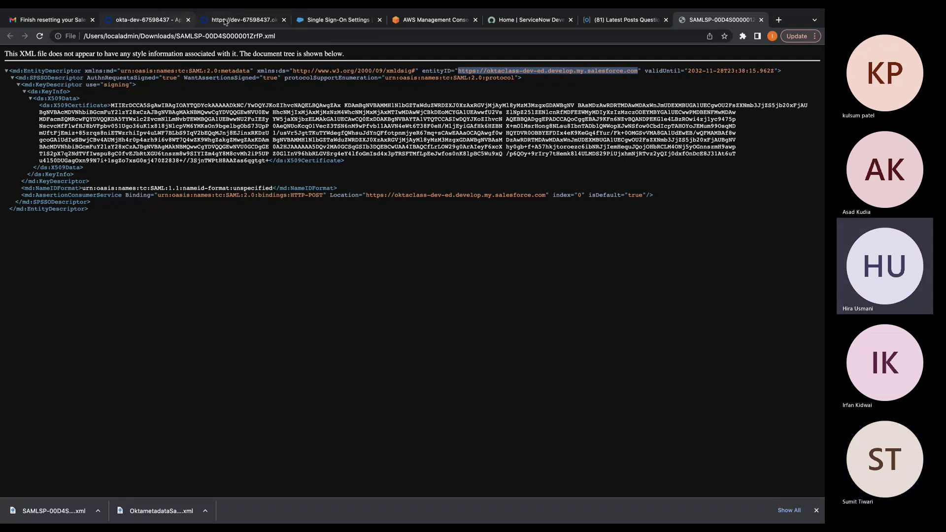
left_click(225, 22)
left_click(284, 20)
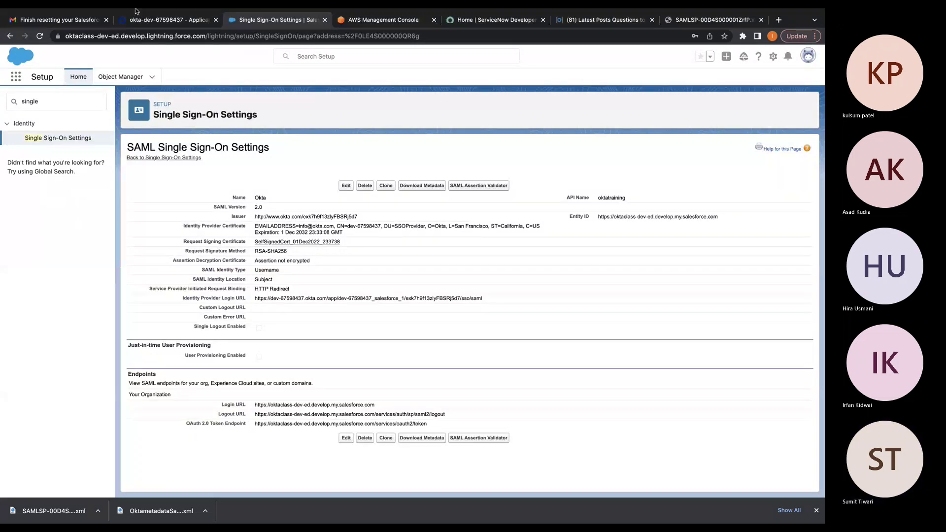
left_click(149, 20)
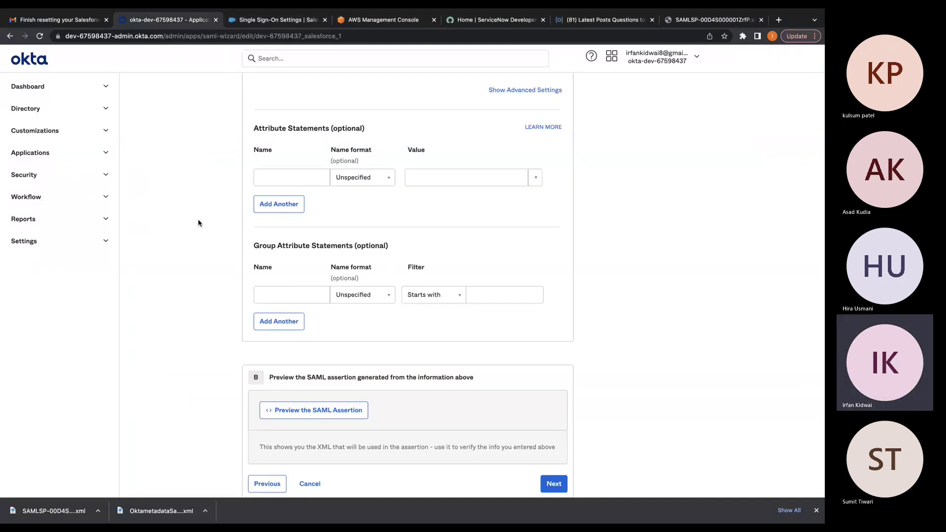
scroll(205, 241, "up", 1)
scroll(205, 240, "up", 10)
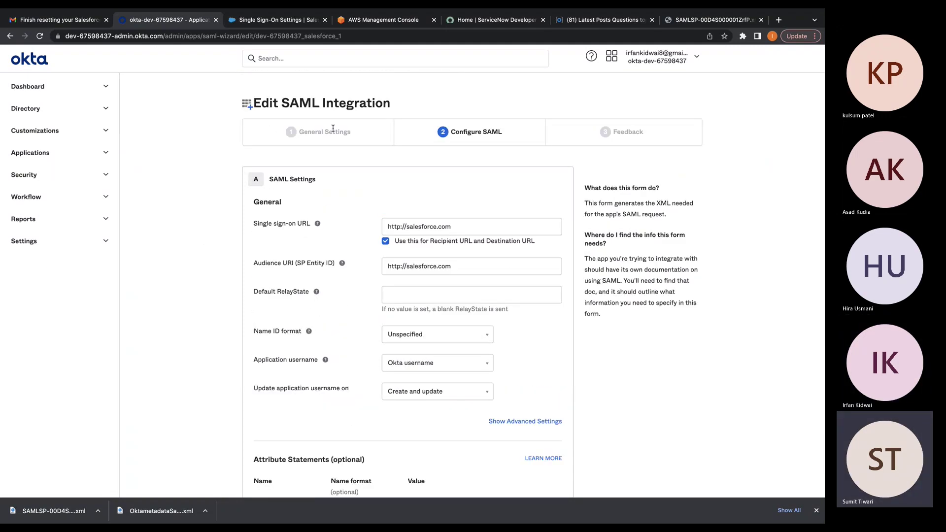
scroll(480, 195, "down", 2)
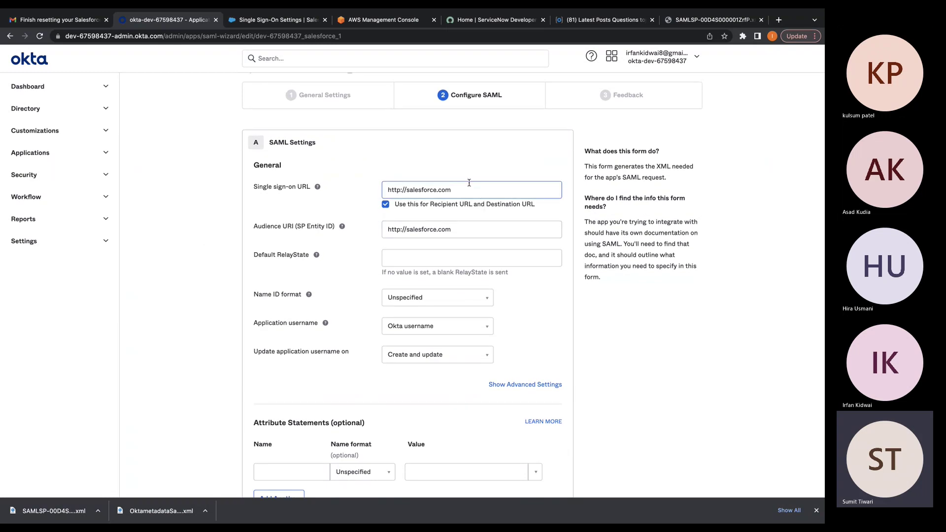
left_click(475, 230)
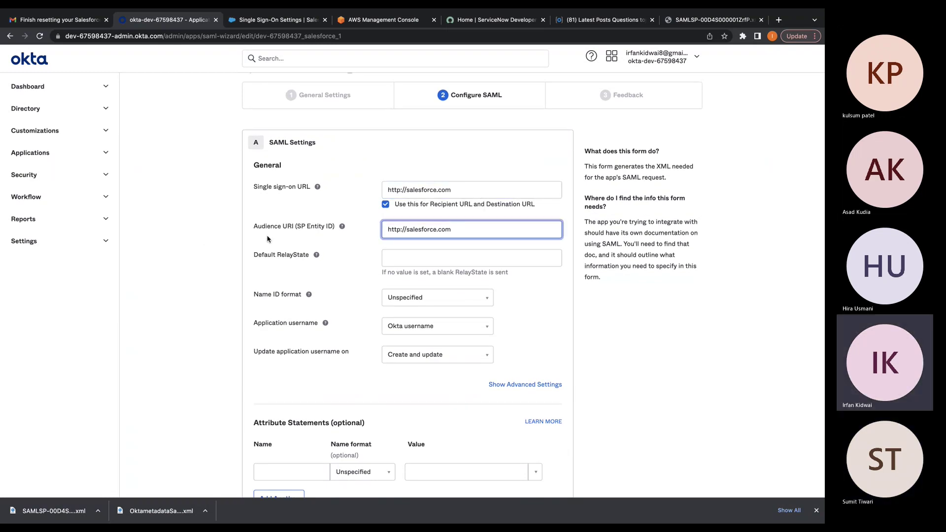
key("super+a")
key("super+v")
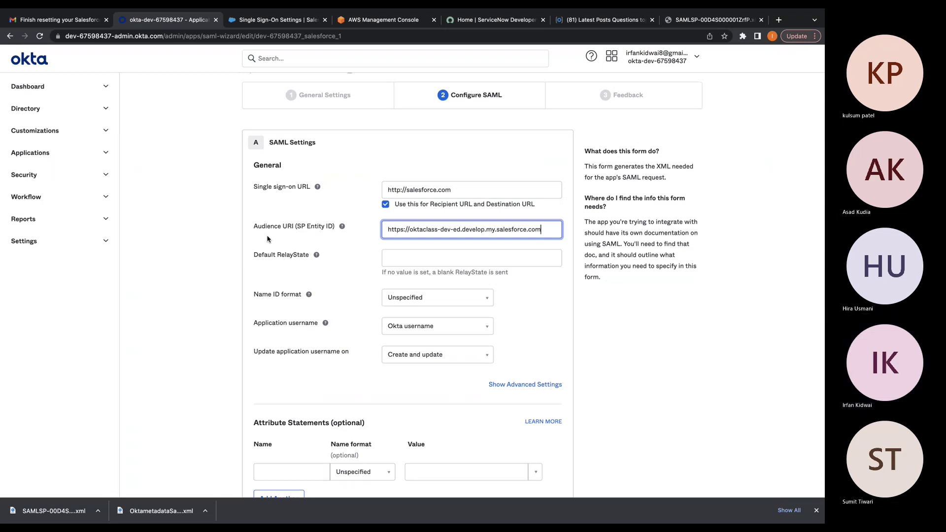
left_click(661, 308)
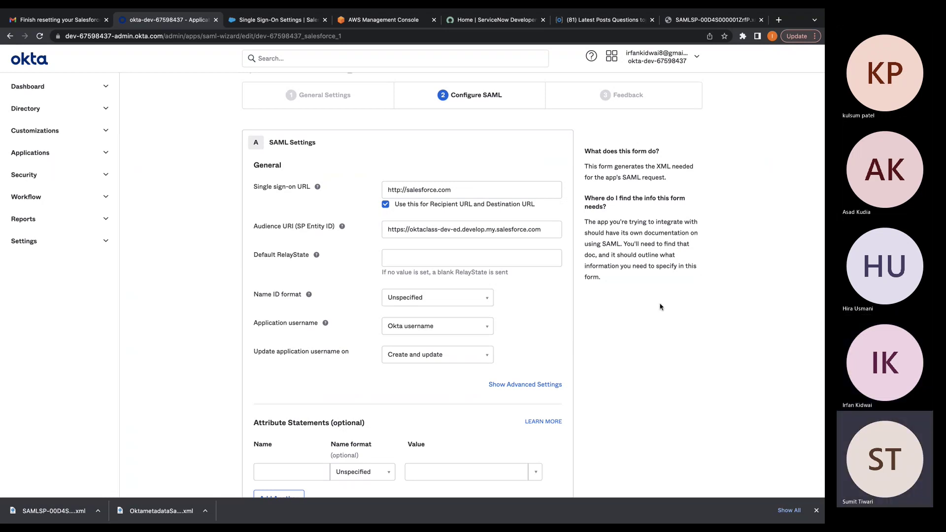
scroll(651, 310, "down", 3)
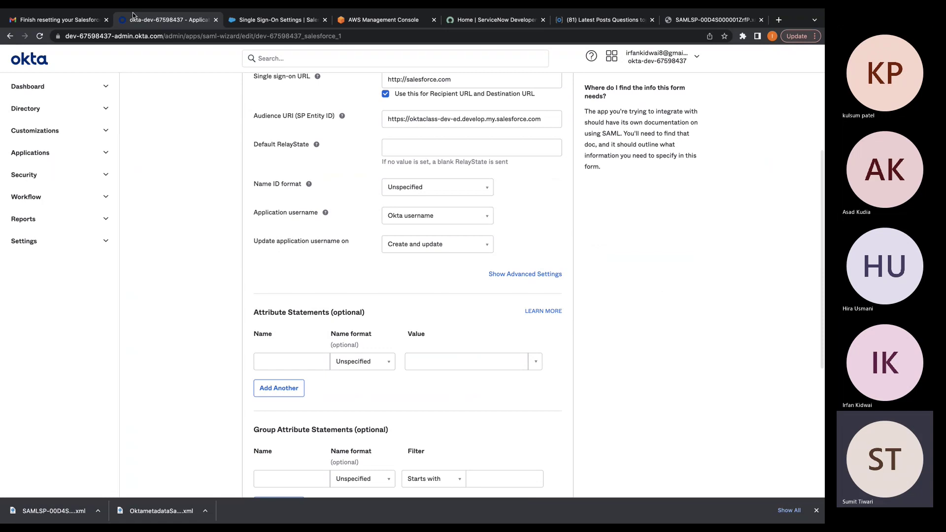
left_click(97, 515)
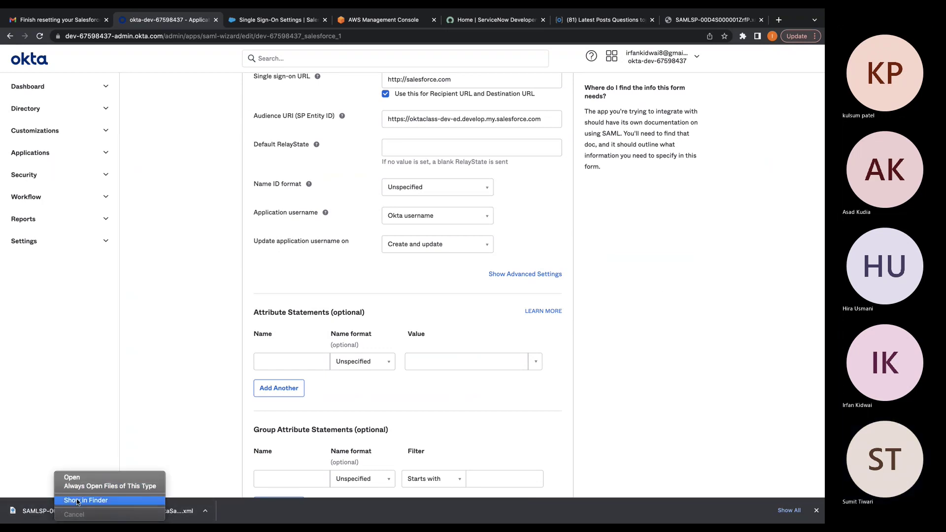
Open the SAMLSP metadata XML in Google Chrome, closing the duplicate tab
left_click(77, 501)
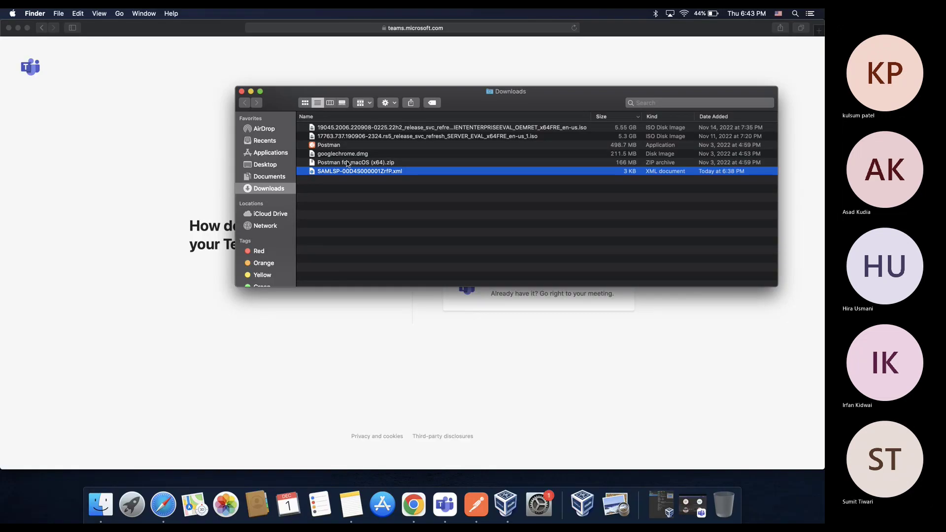
right_click(346, 171)
mouse_move(383, 183)
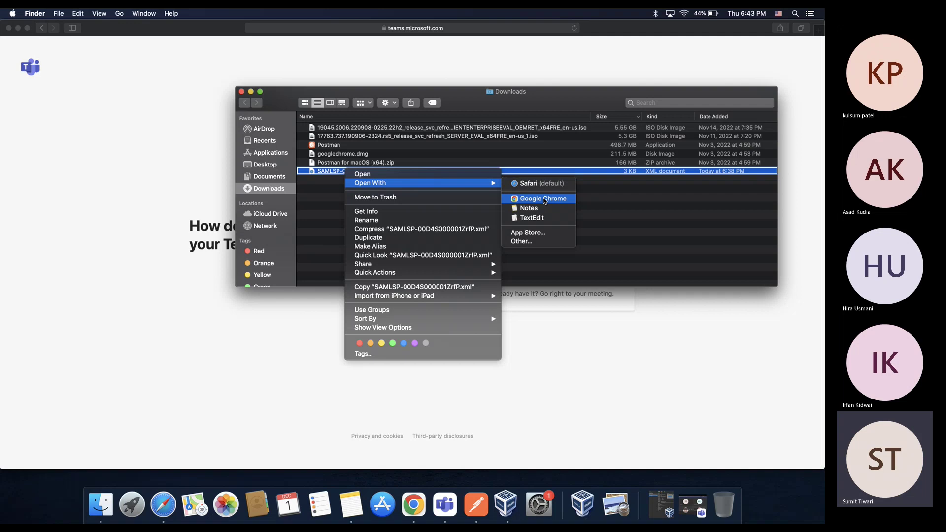
left_click(545, 201)
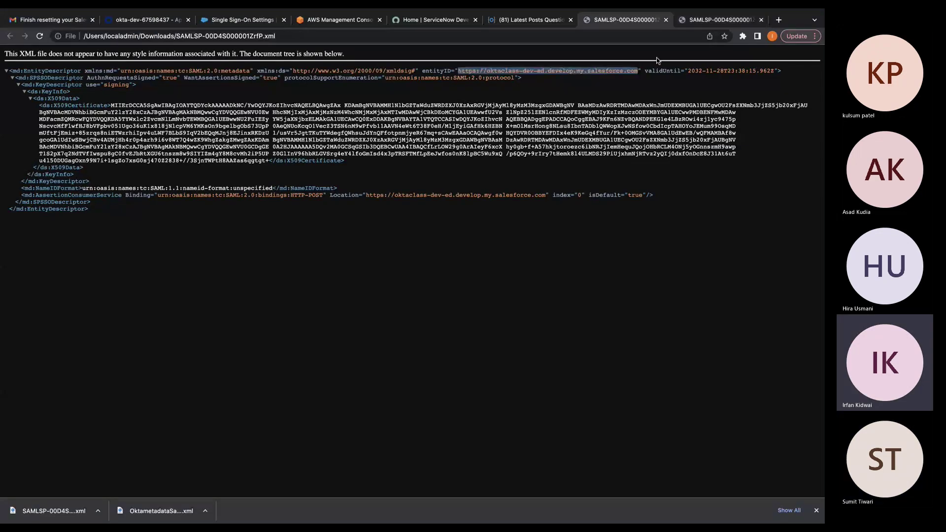
left_click(760, 21)
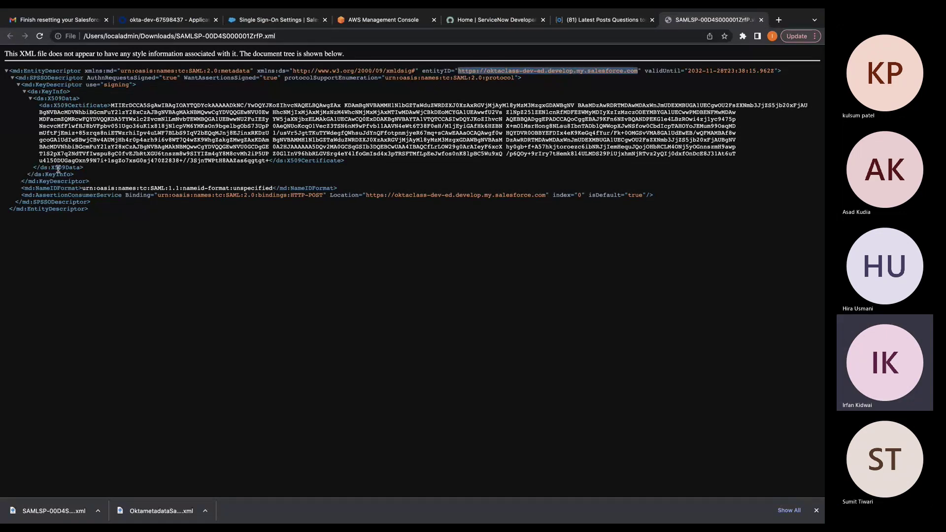
Select the metadata's Location URL and return to Salesforce's Single Sign-On Settings
left_click(159, 196)
left_click_drag(158, 196, 325, 195)
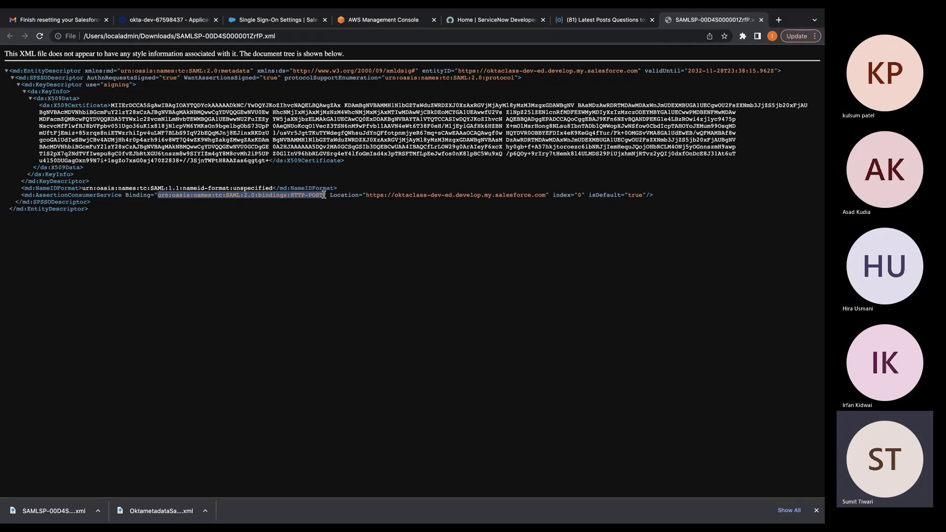
left_click(372, 195)
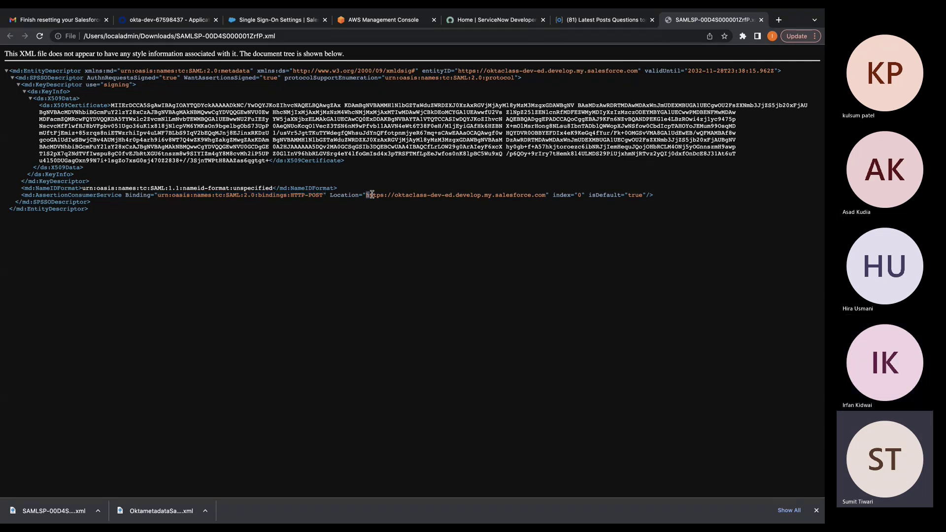
left_click_drag(372, 195, 547, 196)
key("ctrl+c")
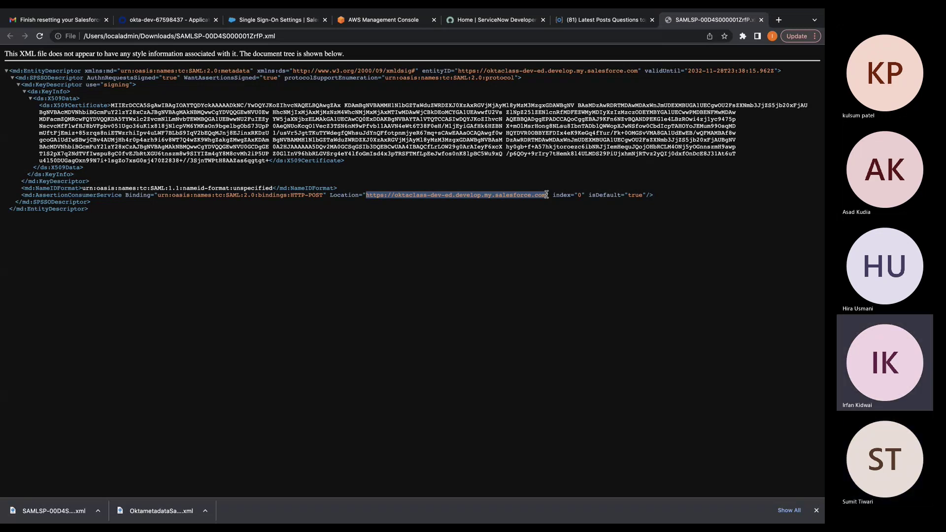
left_click(228, 15)
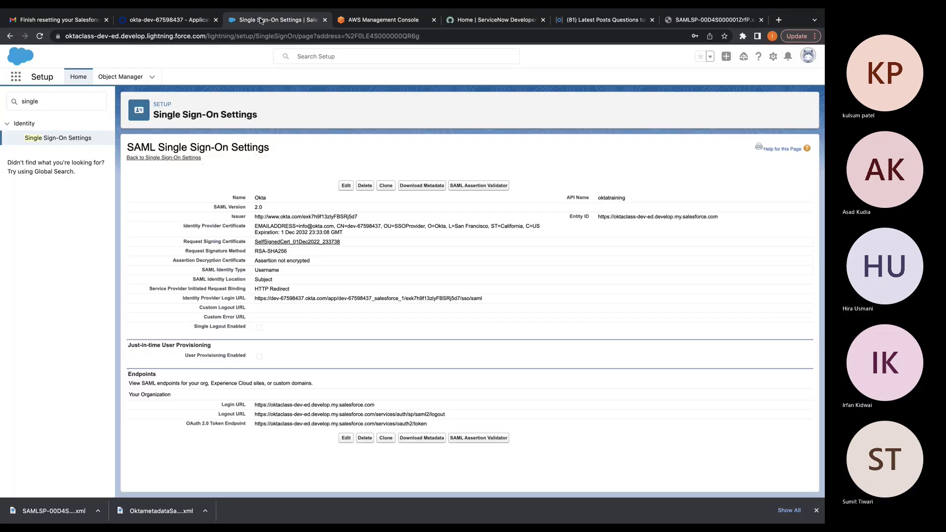
left_click(152, 14)
left_click(420, 152)
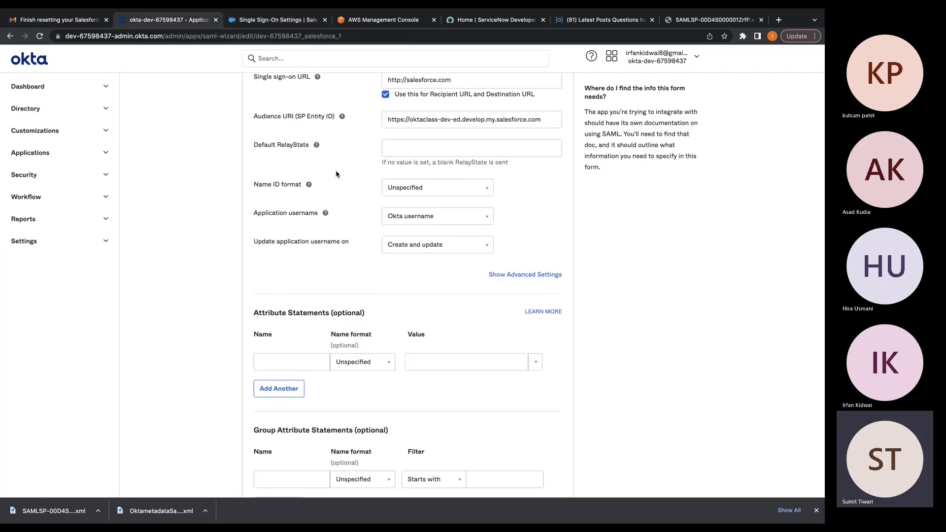
scroll(337, 174, "down", 2)
scroll(337, 174, "down", 5)
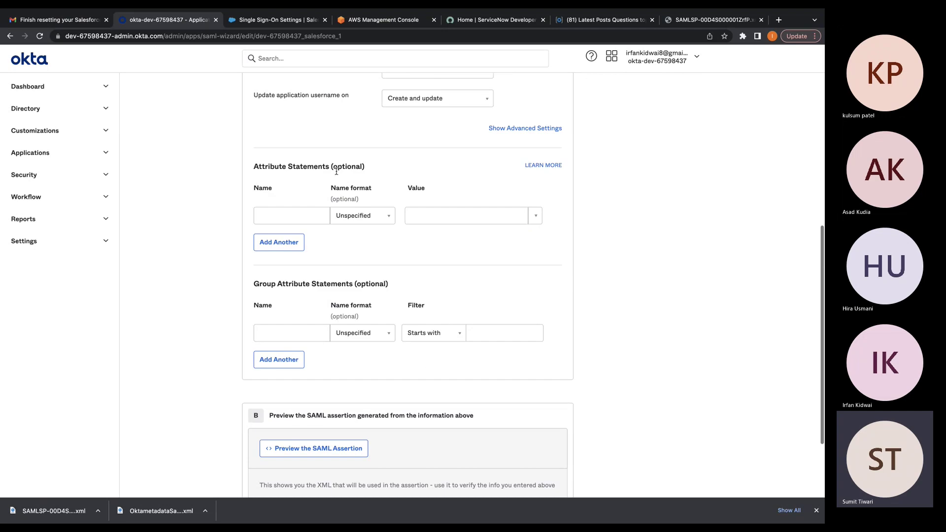
scroll(535, 136, "up", 6)
scroll(535, 136, "up", 3)
left_click_drag(493, 153, 230, 149)
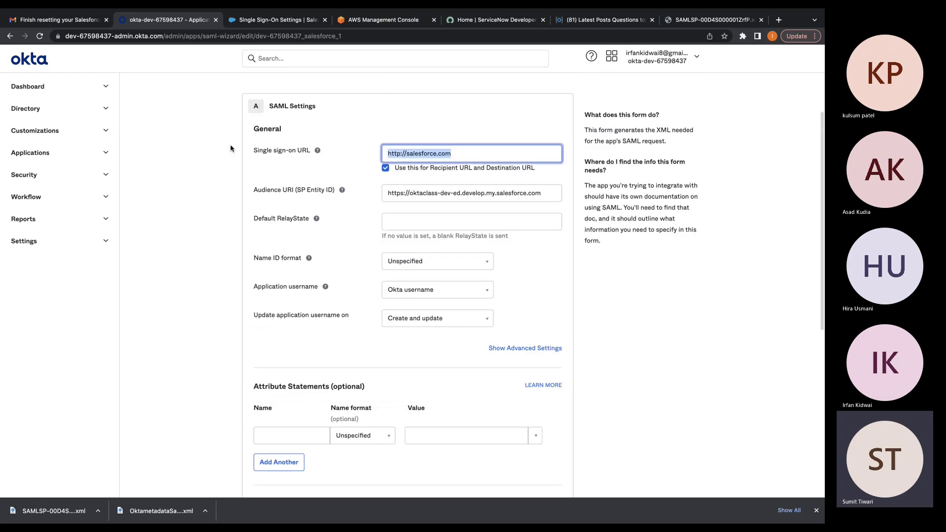
key("ctrl+v")
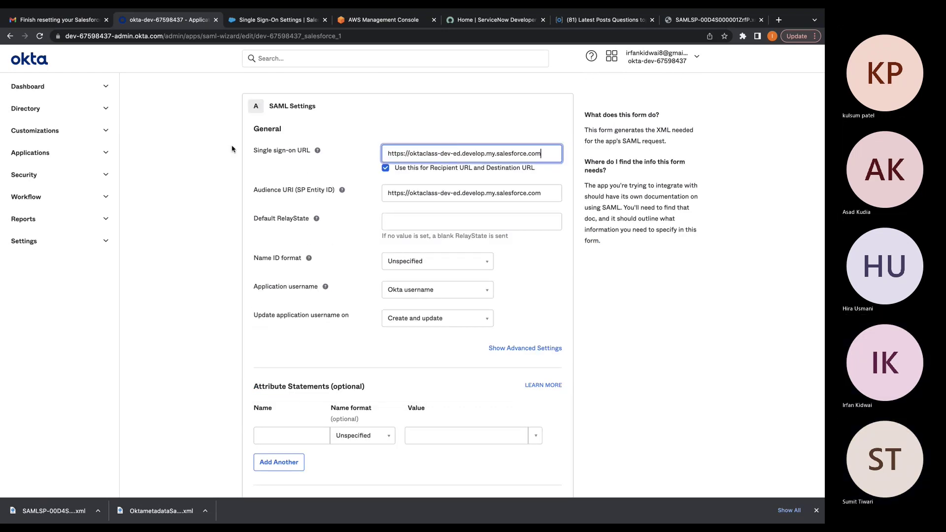
left_click(423, 331)
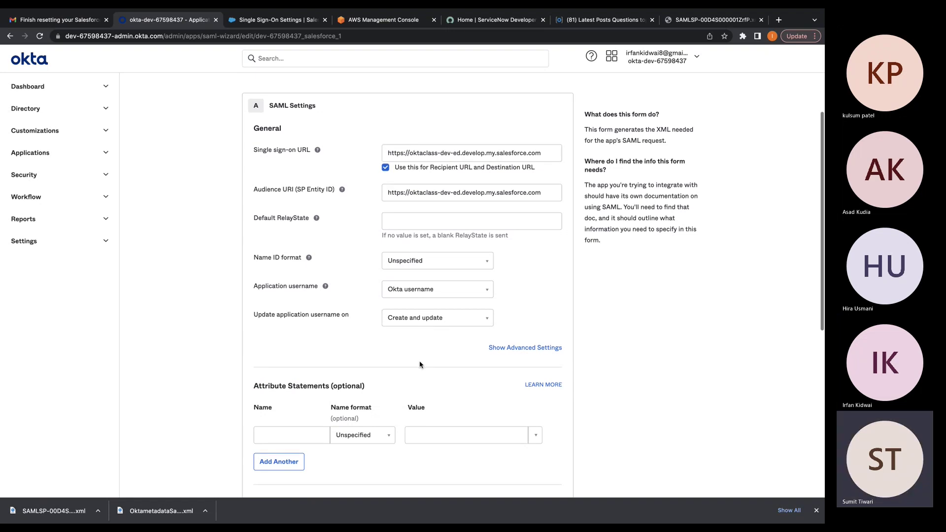
Advance the wizard with Next and Finish to save the SAML integration
scroll(421, 365, "down", 1)
scroll(420, 365, "down", 5)
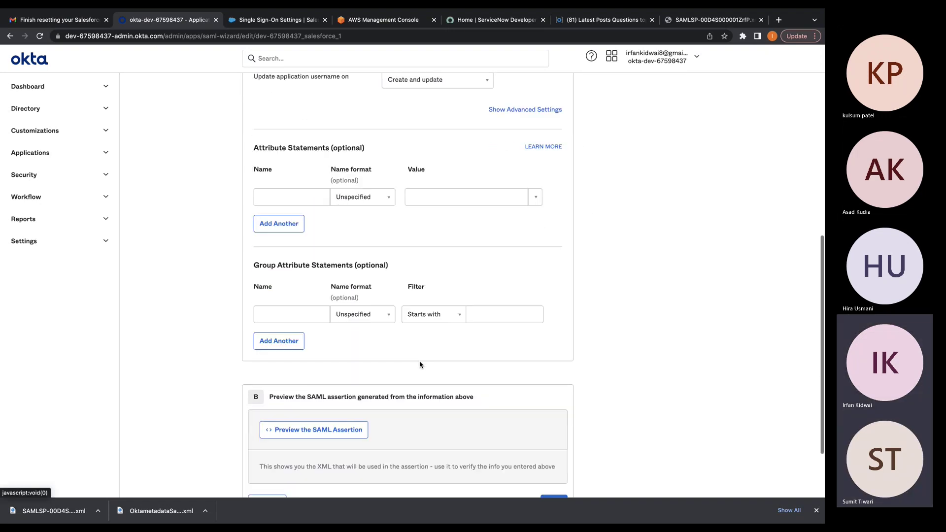
scroll(482, 431, "down", 1)
left_click(554, 421)
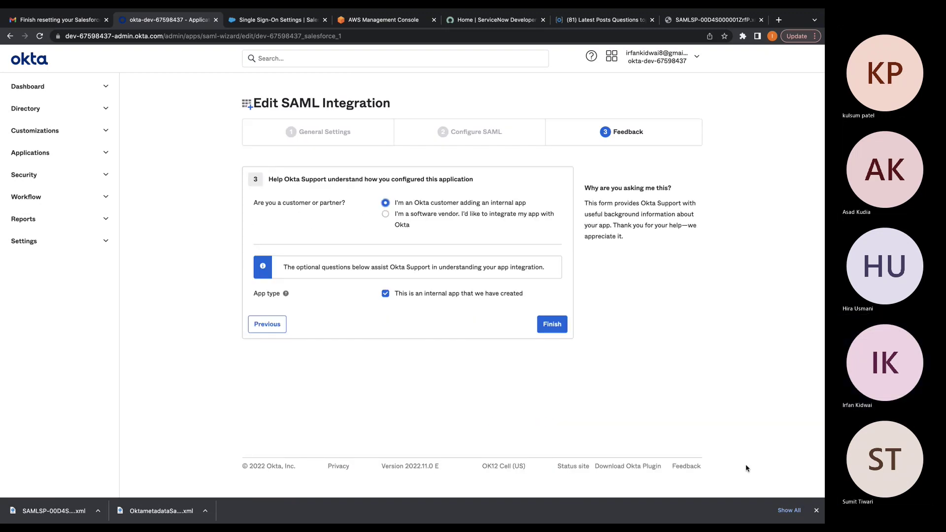
left_click(543, 319)
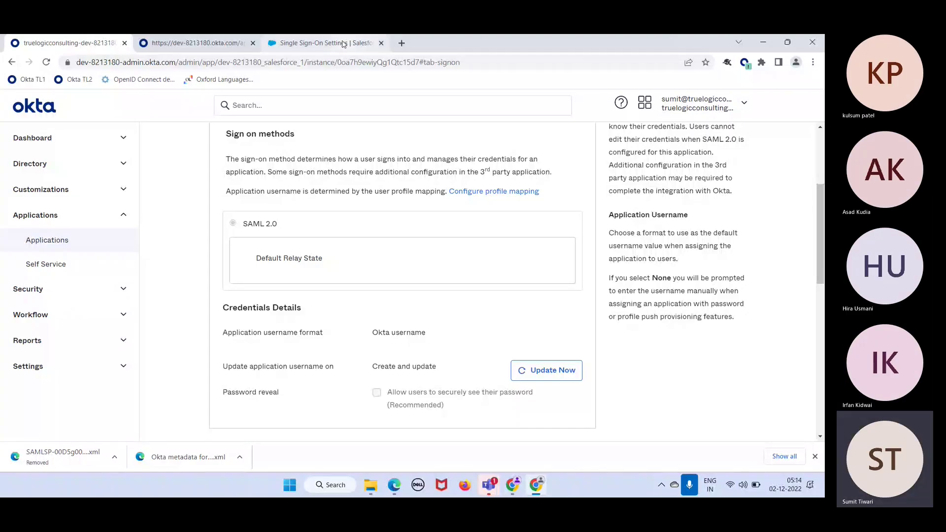
Open Salesforce's Single Sign-On Settings for editing and cancel without changes
left_click(343, 44)
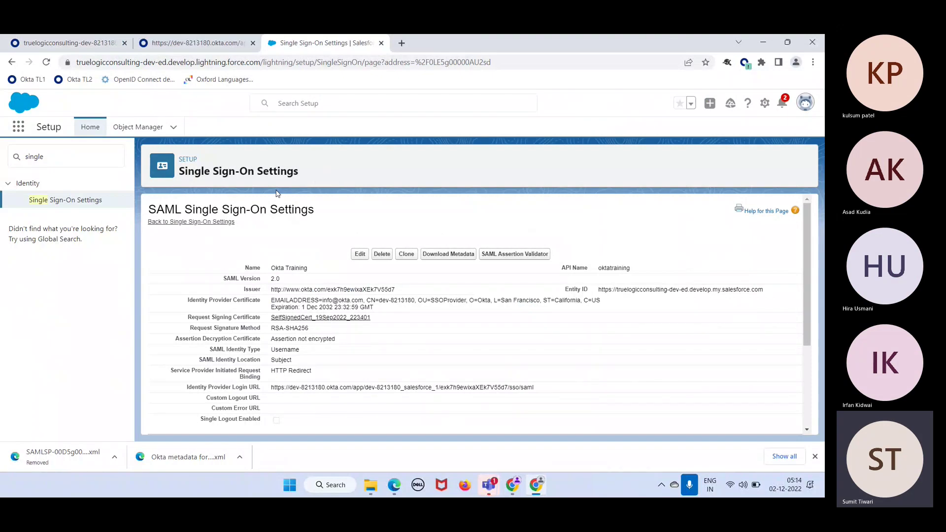
left_click(56, 206)
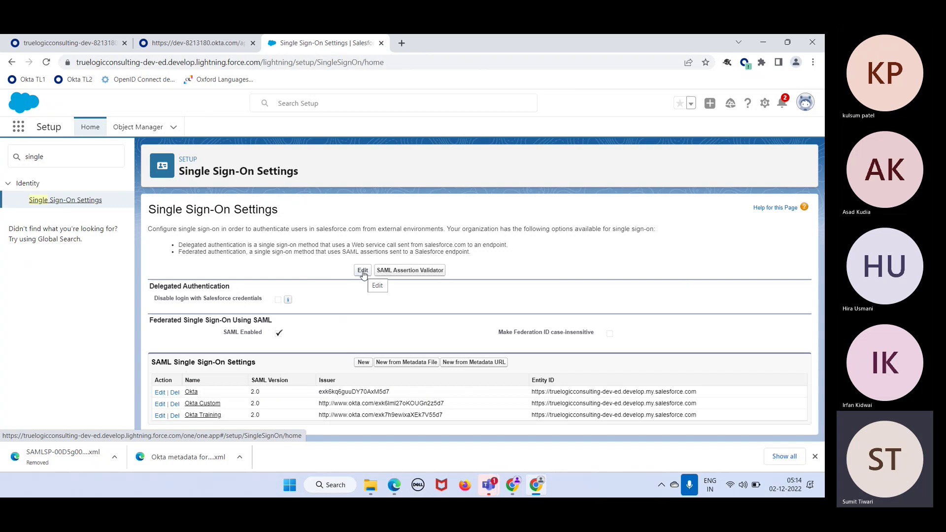
left_click(363, 271)
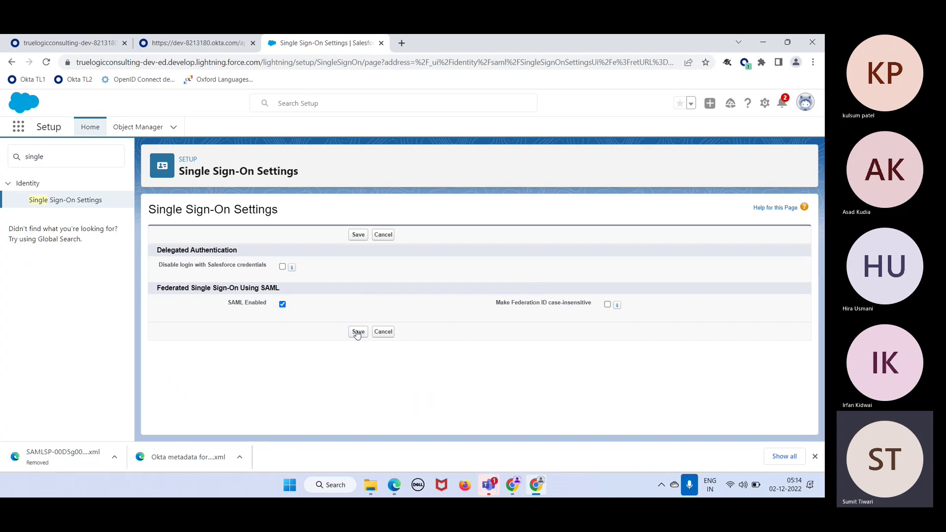
left_click(384, 332)
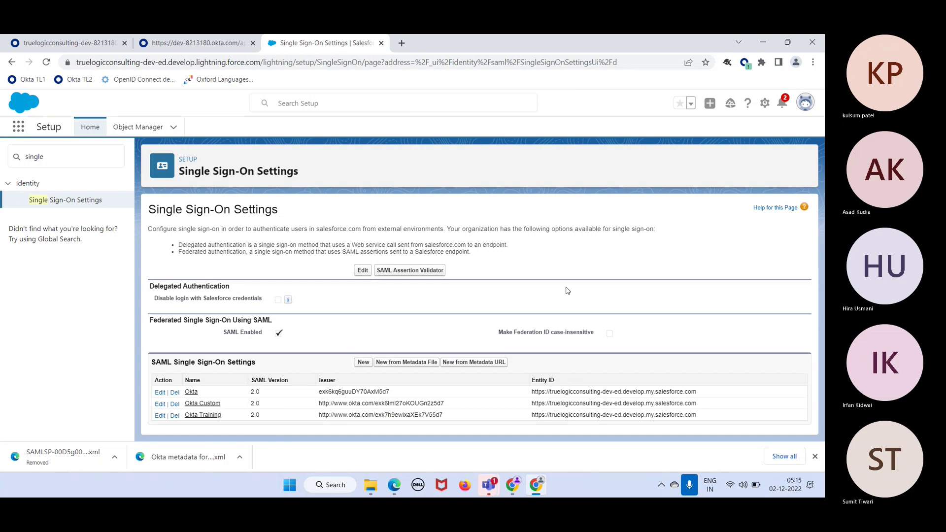
Replace the Setup Quick Find search with 'domain'
left_click(52, 157)
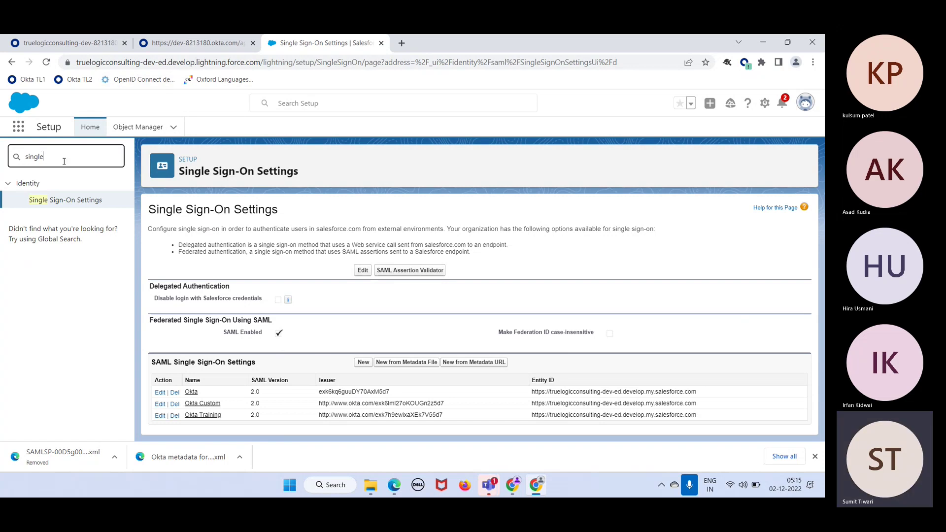
left_click_drag(63, 161, 22, 153)
type("dom")
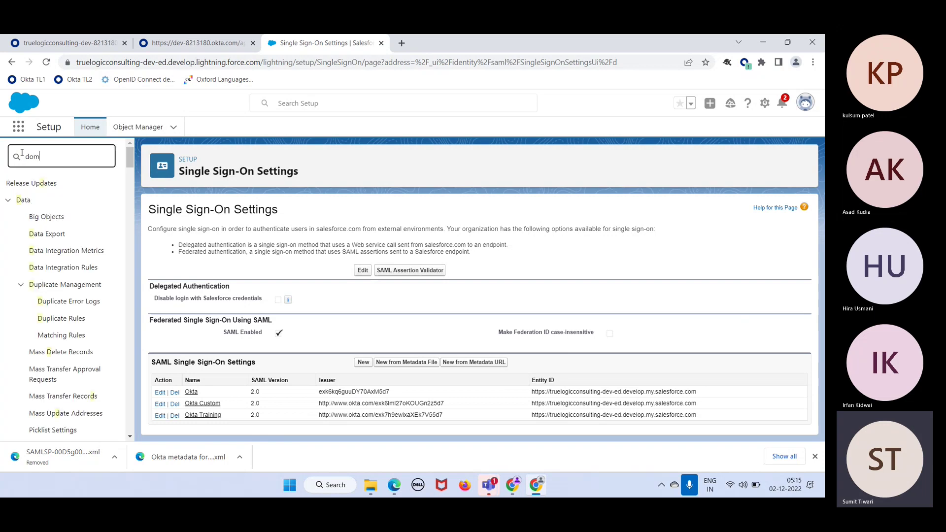
type("ain")
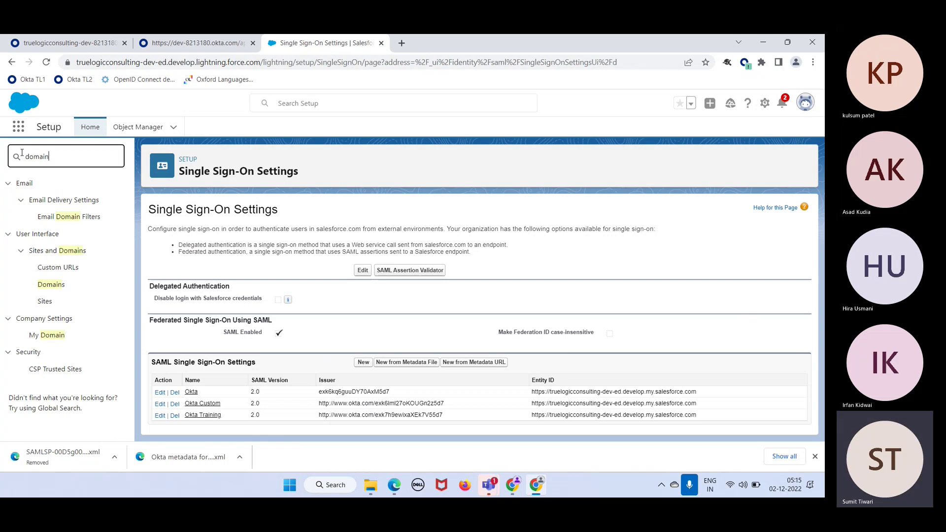
left_click(61, 287)
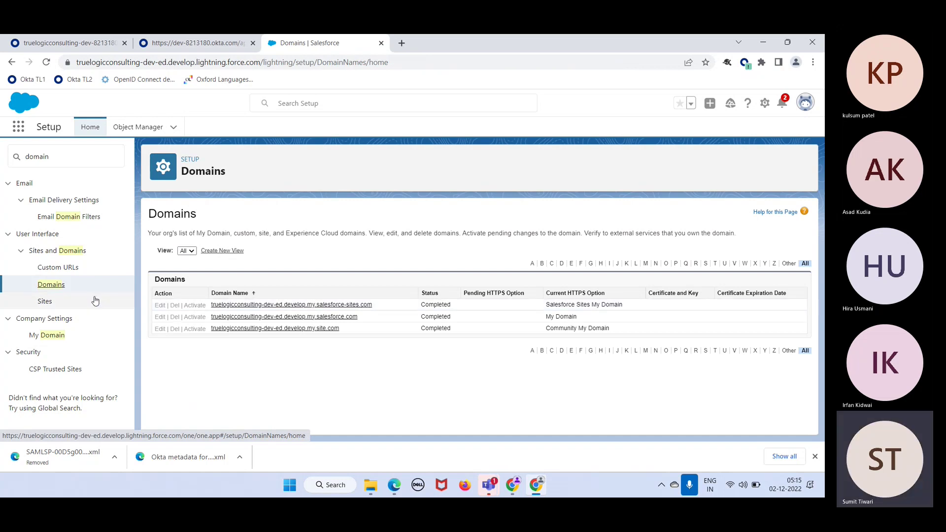
left_click(50, 337)
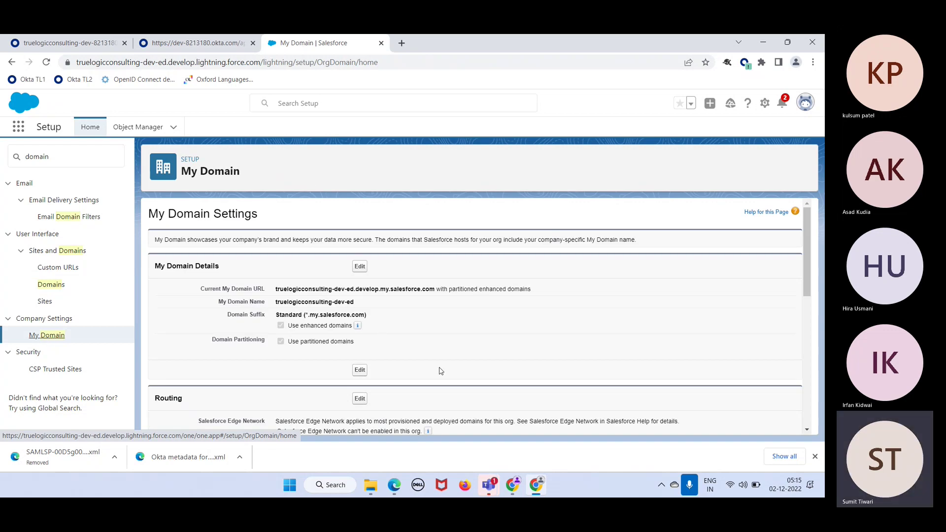
scroll(472, 340, "down", 4)
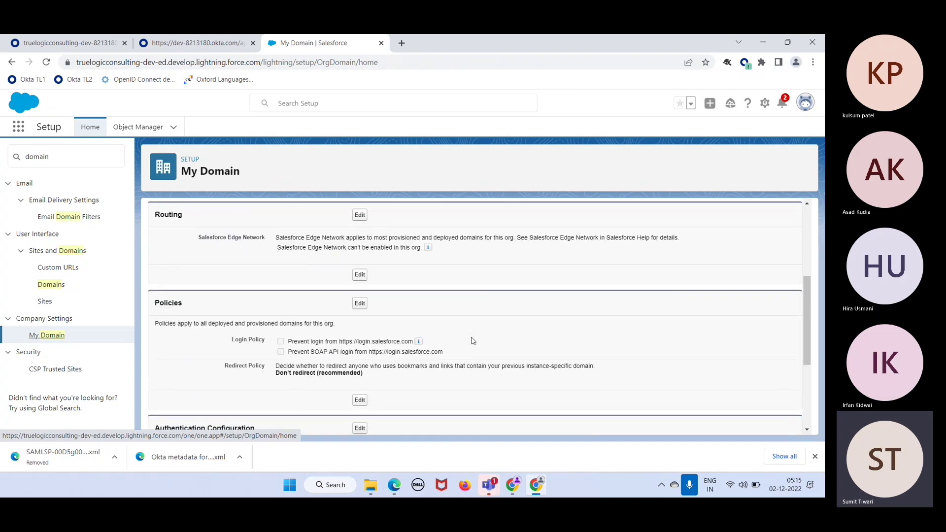
scroll(472, 341, "down", 2)
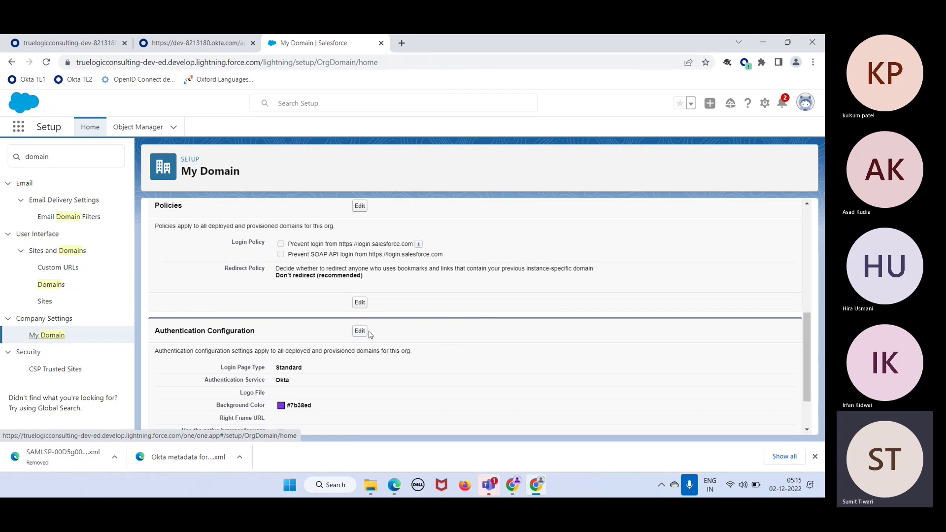
left_click(360, 331)
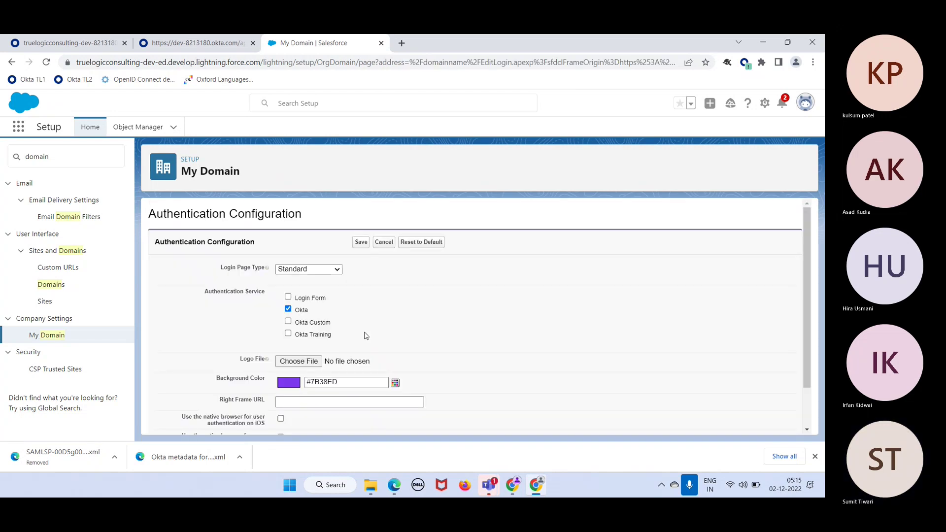
left_click(288, 309)
left_click(289, 334)
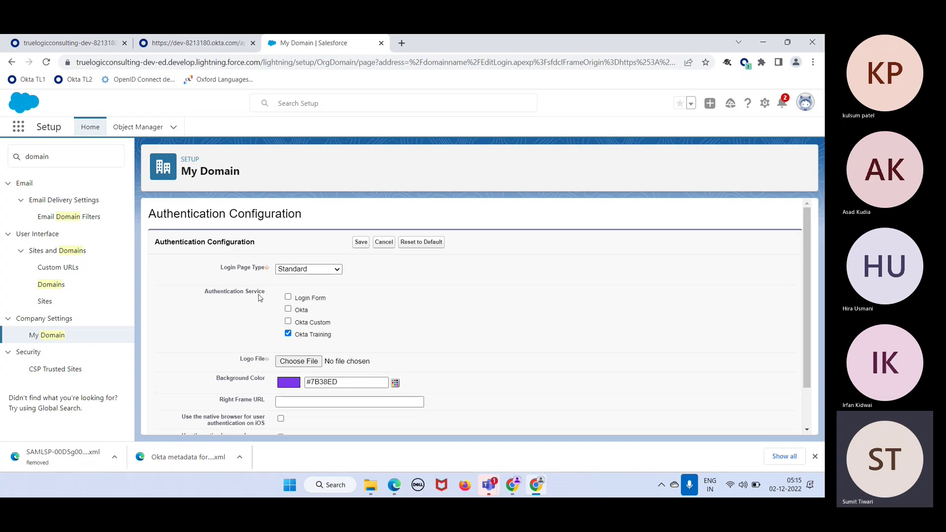
left_click(361, 242)
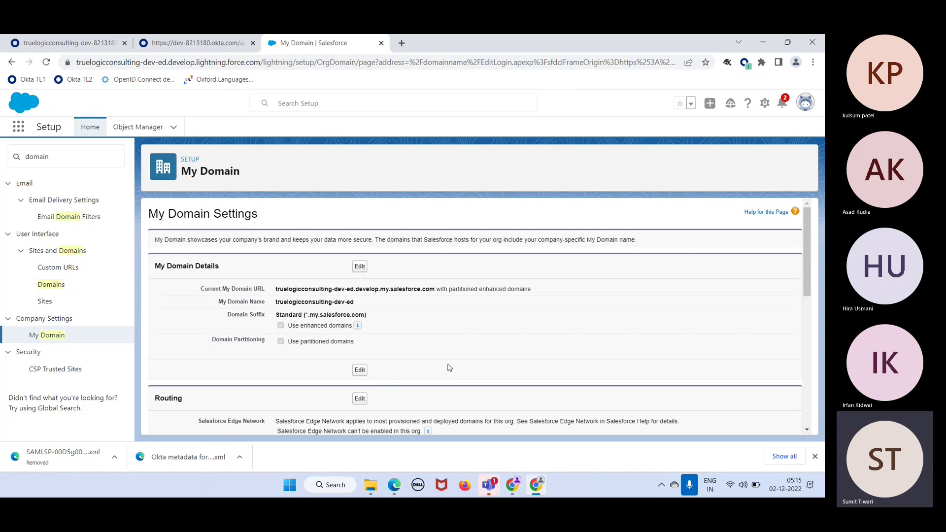
scroll(452, 372, "down", 6)
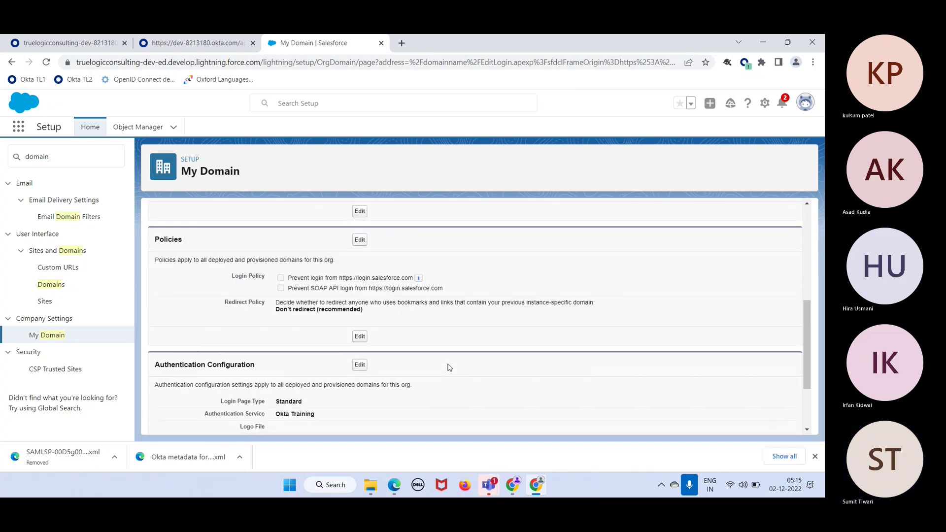
scroll(450, 368, "up", 6)
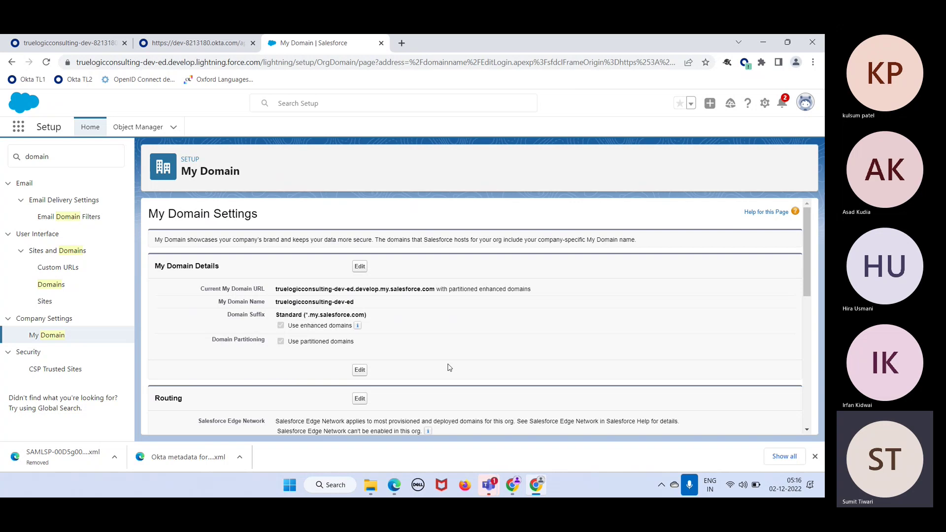
left_click(50, 43)
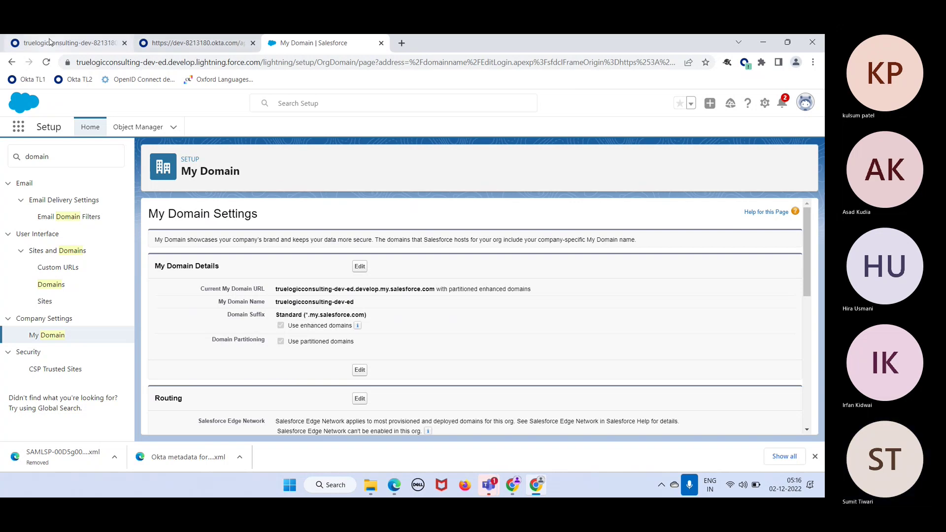
Open the Salesforce app's Assignments tab from Okta's Applications list
scroll(414, 276, "up", 3)
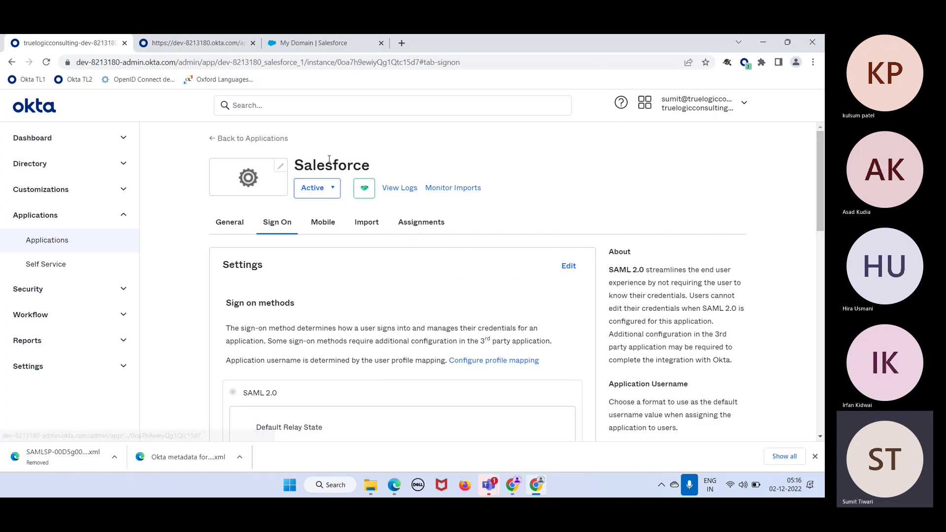
left_click(74, 250)
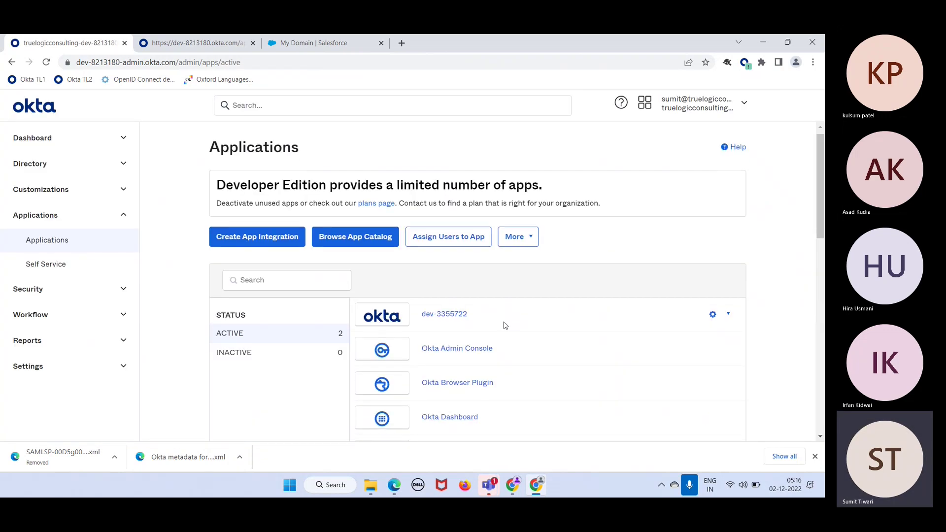
scroll(443, 345, "down", 3)
left_click(438, 347)
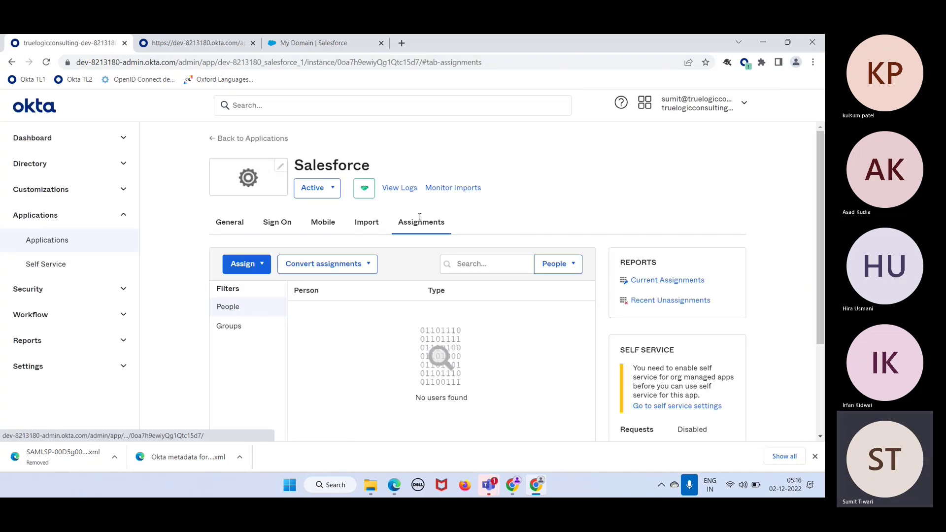
Assign Salesforce to the presenter's own user through Assign to People and save
left_click(257, 265)
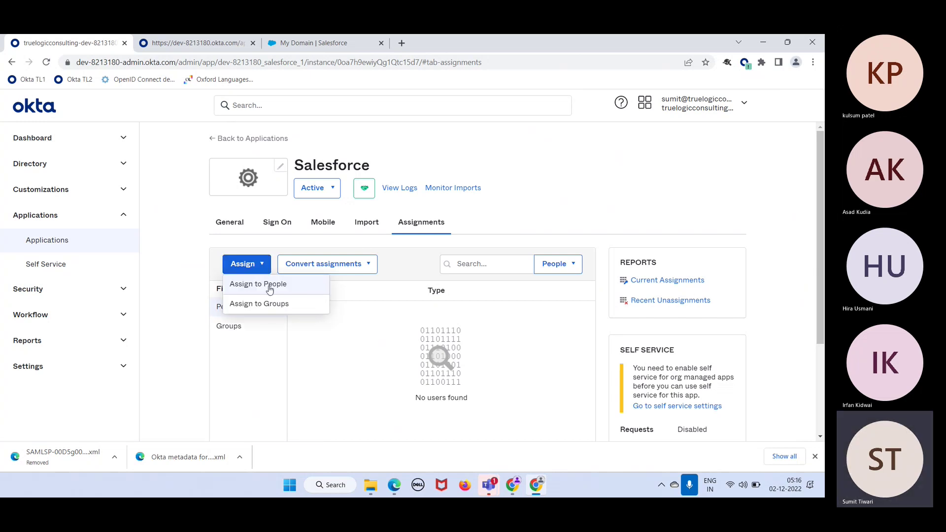
left_click(270, 290)
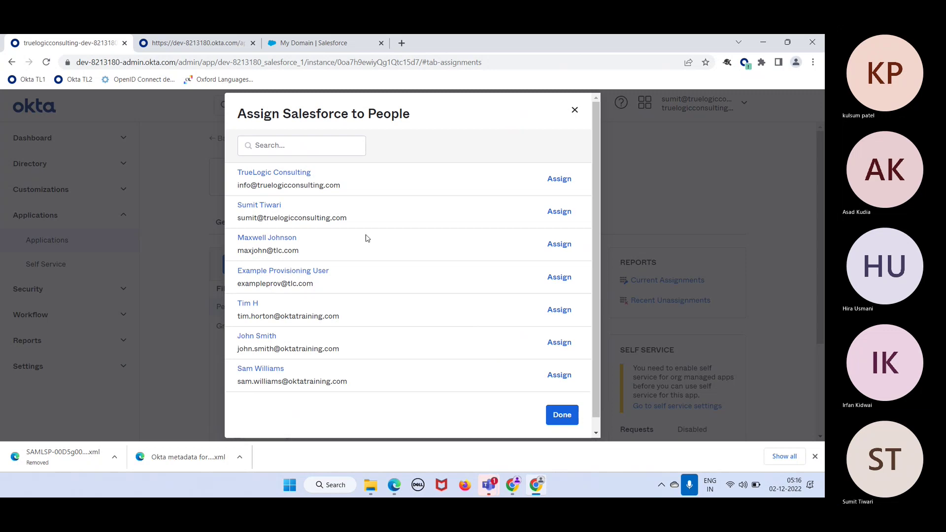
left_click(552, 213)
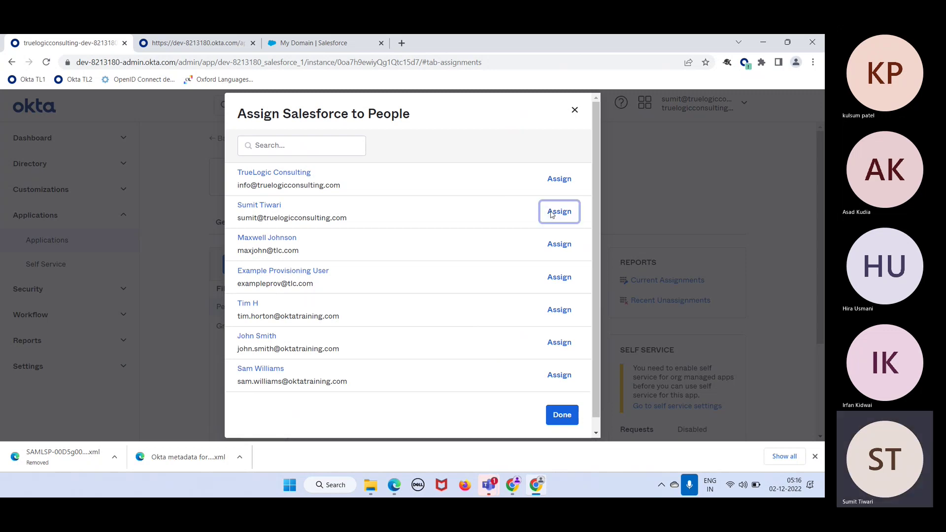
left_click(513, 305)
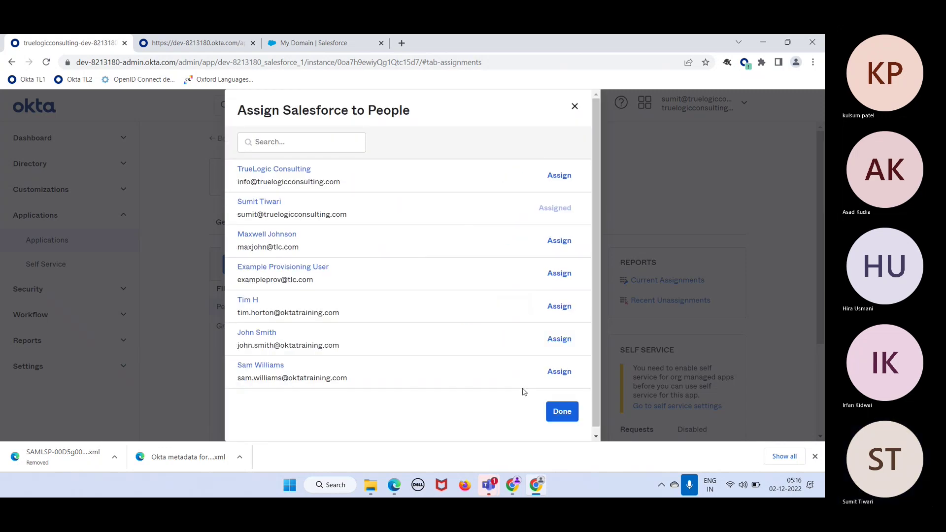
left_click(562, 412)
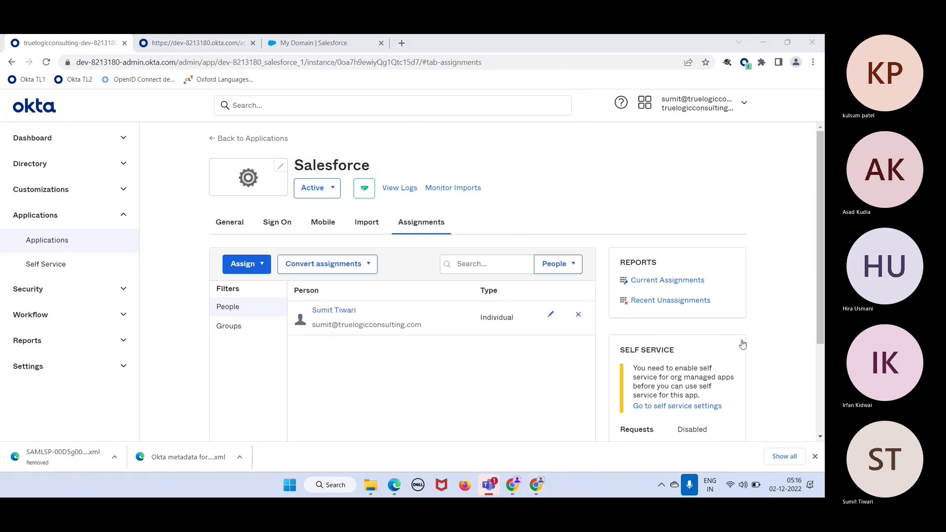
Close Chrome's downloads bar and select the assigned user's username in the Assignments table
left_click(815, 458)
left_click(815, 457)
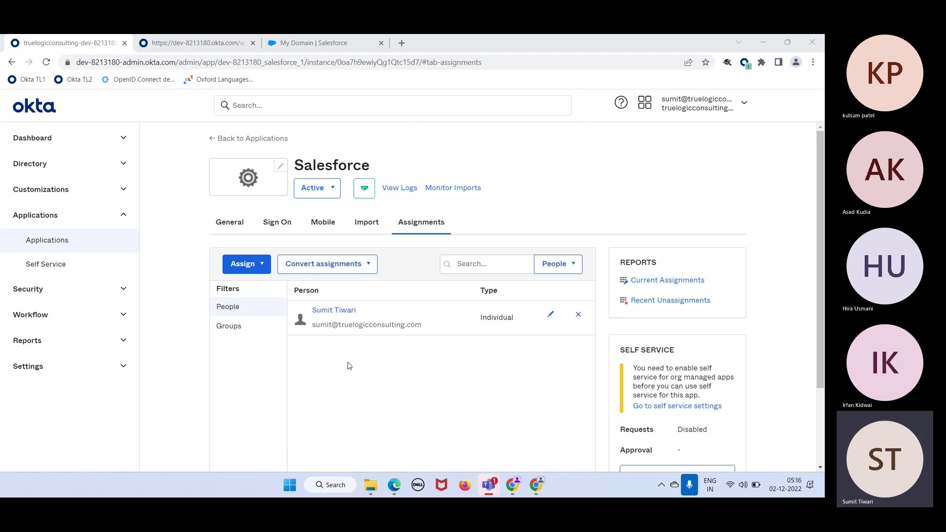
left_click(414, 325)
left_click_drag(415, 324, 314, 319)
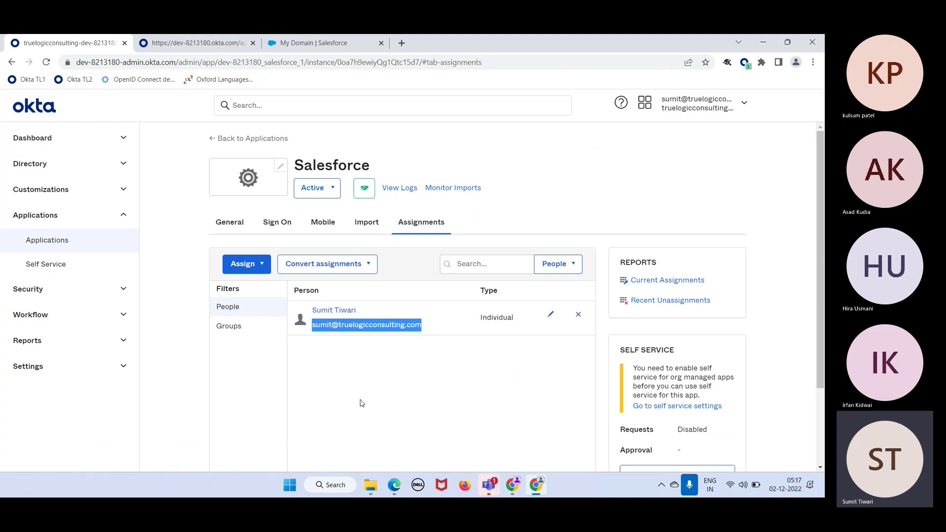
left_click(365, 367)
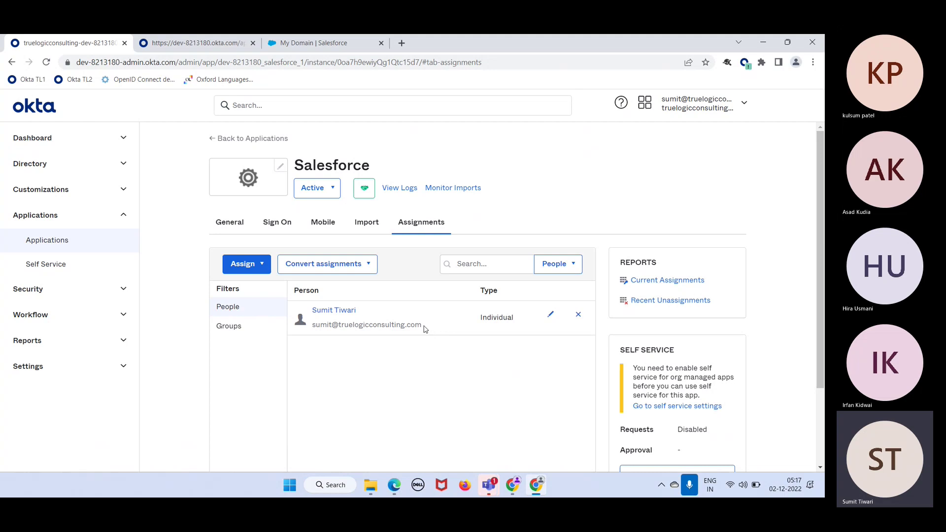
left_click_drag(425, 329, 310, 324)
left_click(351, 367)
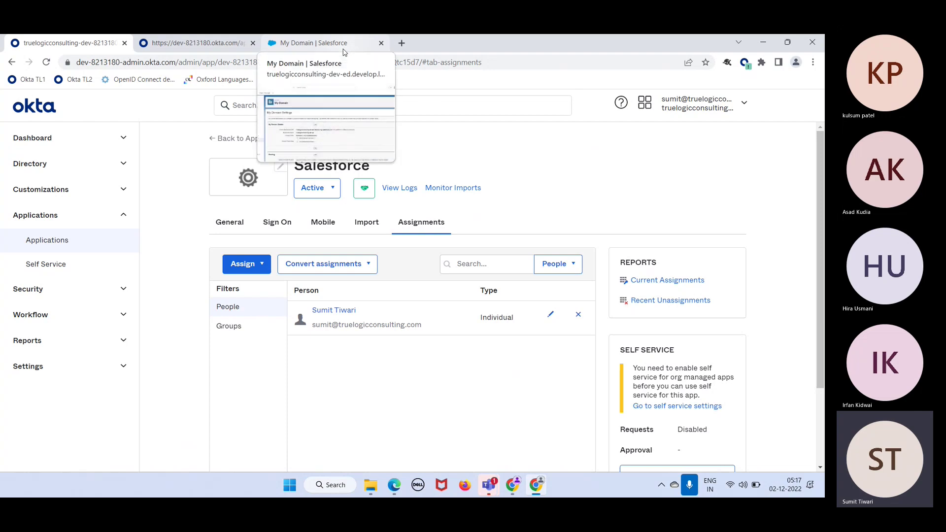
Replace Salesforce Setup's Quick Find text with 'user' and open the Users page
left_click(344, 45)
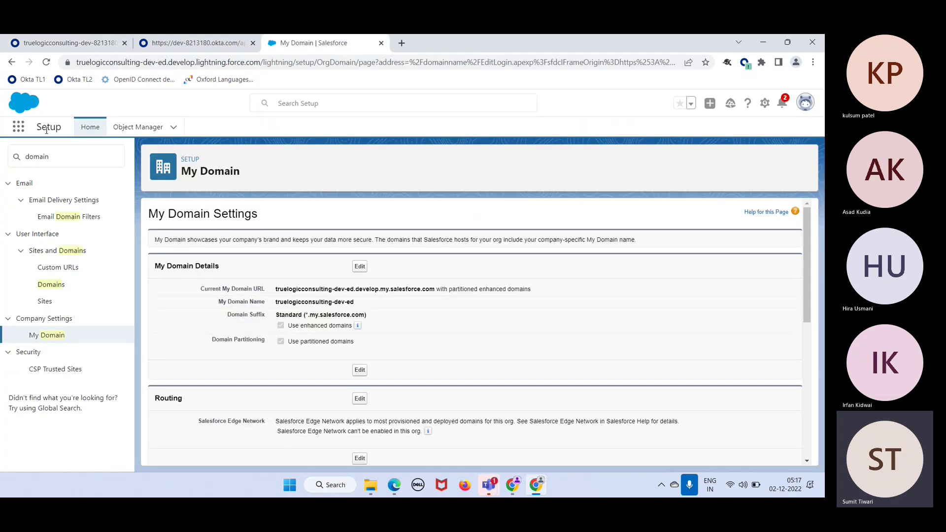
left_click_drag(58, 157, 23, 162)
type("u")
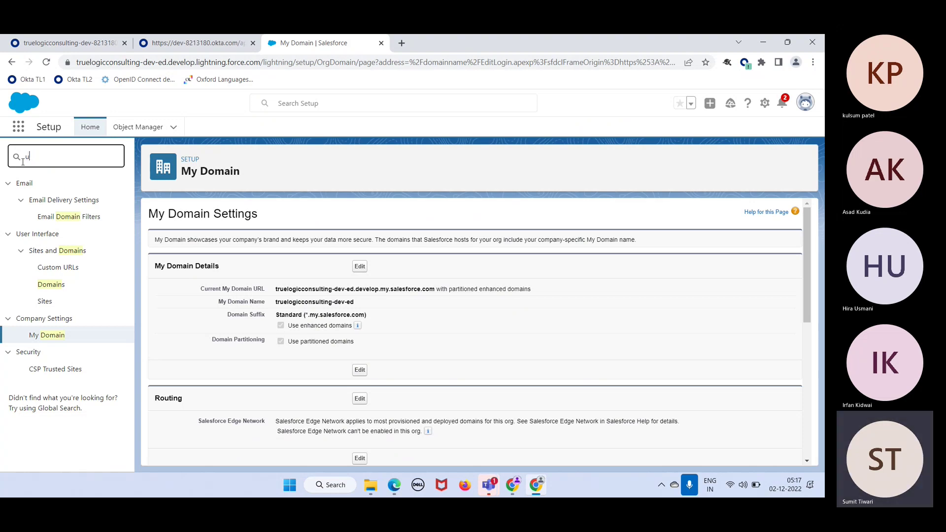
type("ser")
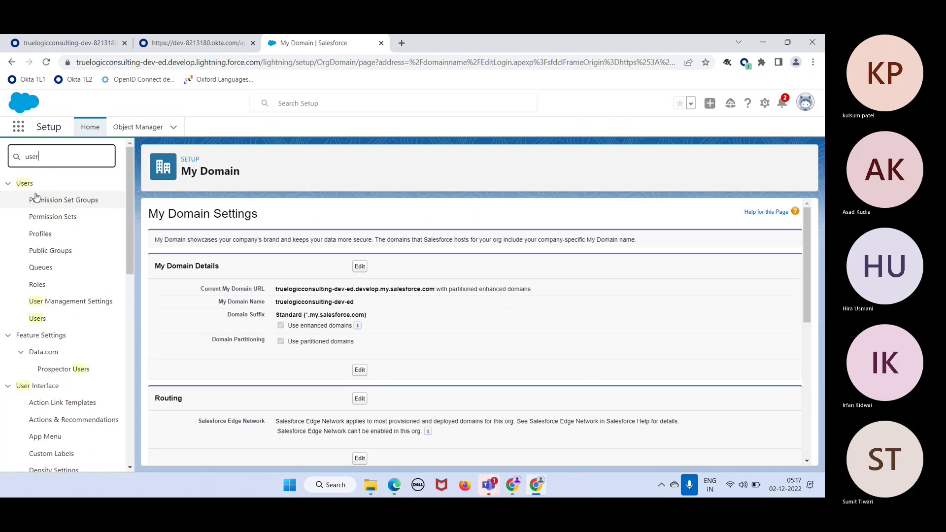
left_click(37, 319)
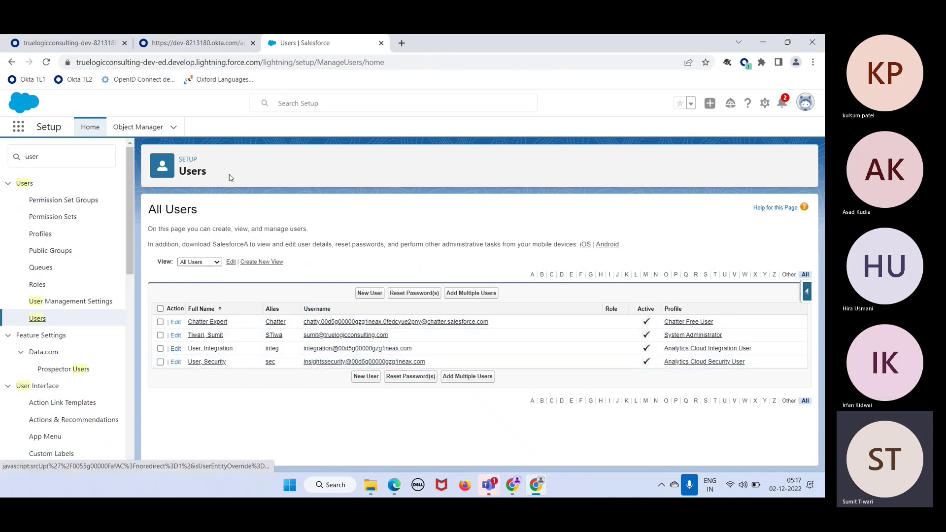
Check the assigned username in Okta's Salesforce assignments, then return to Salesforce's users list
left_click(110, 43)
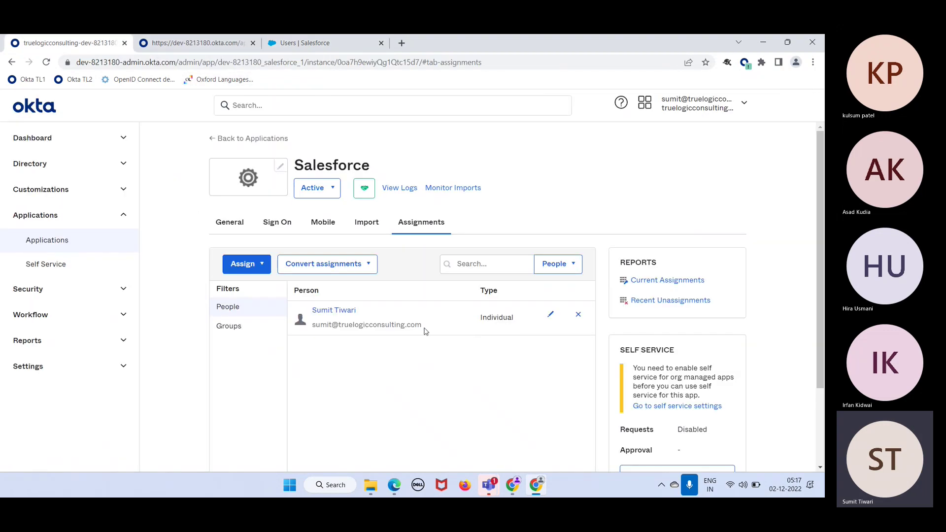
left_click_drag(427, 328, 312, 327)
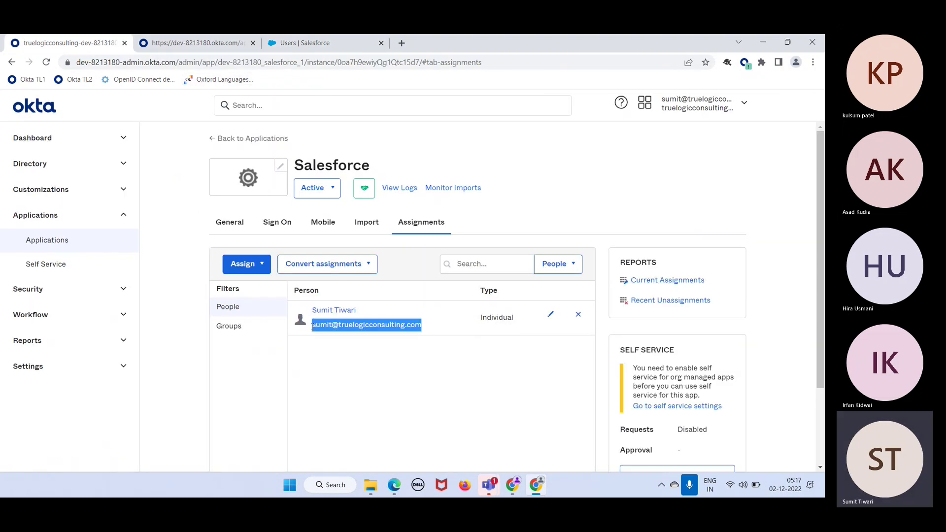
left_click(300, 44)
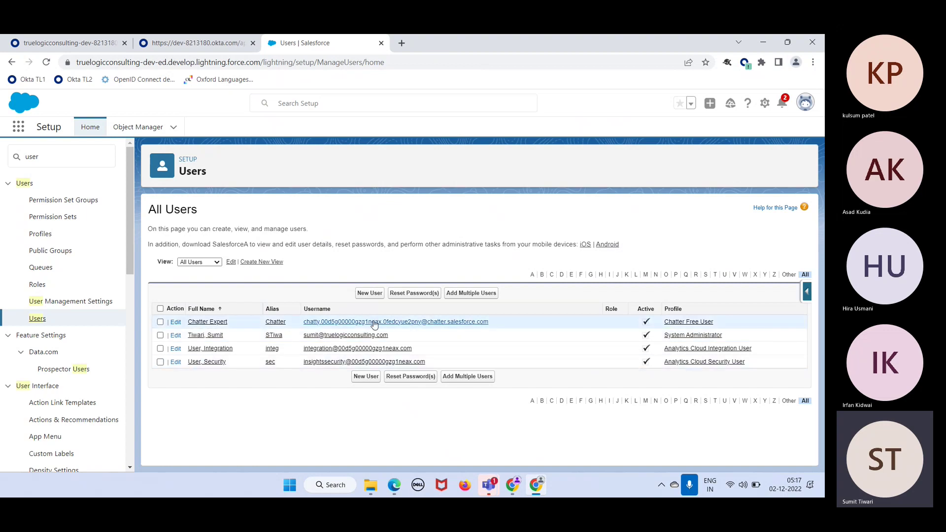
Start a new Salesforce user with last name 'Demo' and the demo e-mail address
left_click(373, 296)
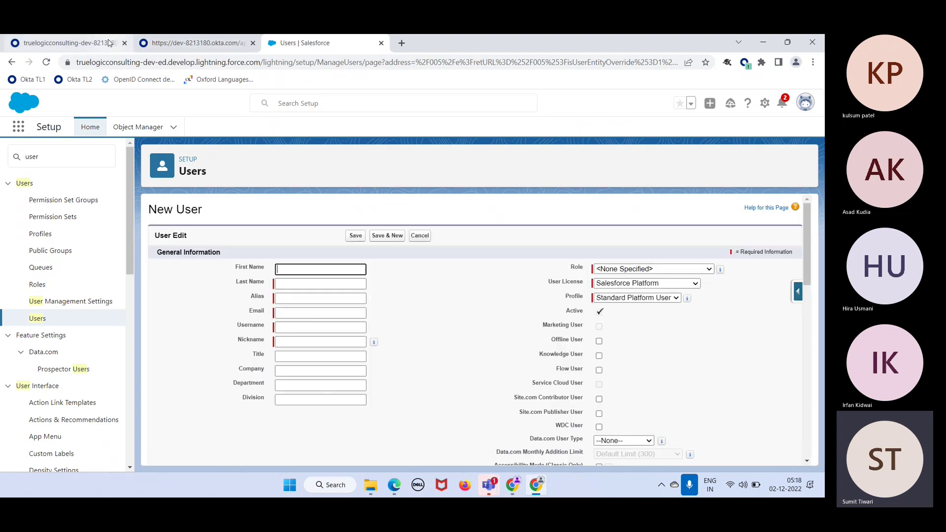
left_click(91, 42)
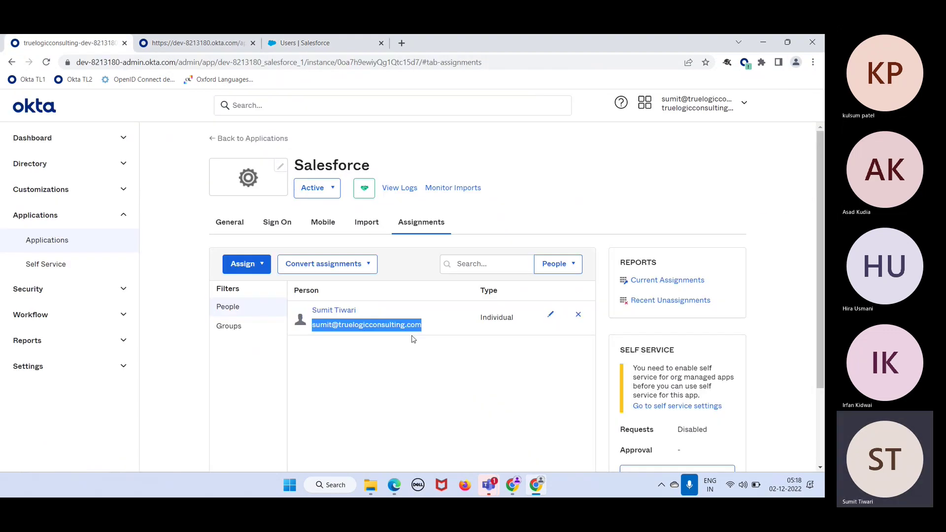
left_click(330, 43)
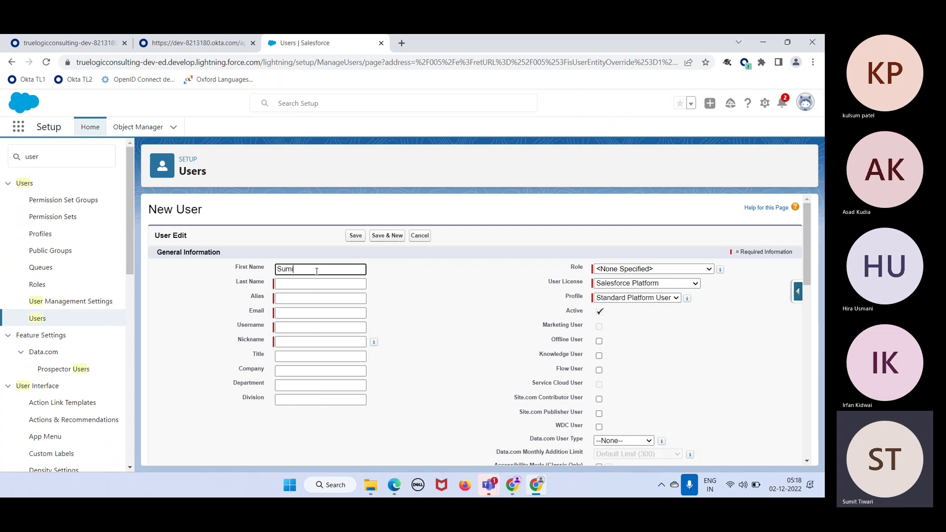
key("Tab")
type("Demo")
key("Tab")
key("Tab")
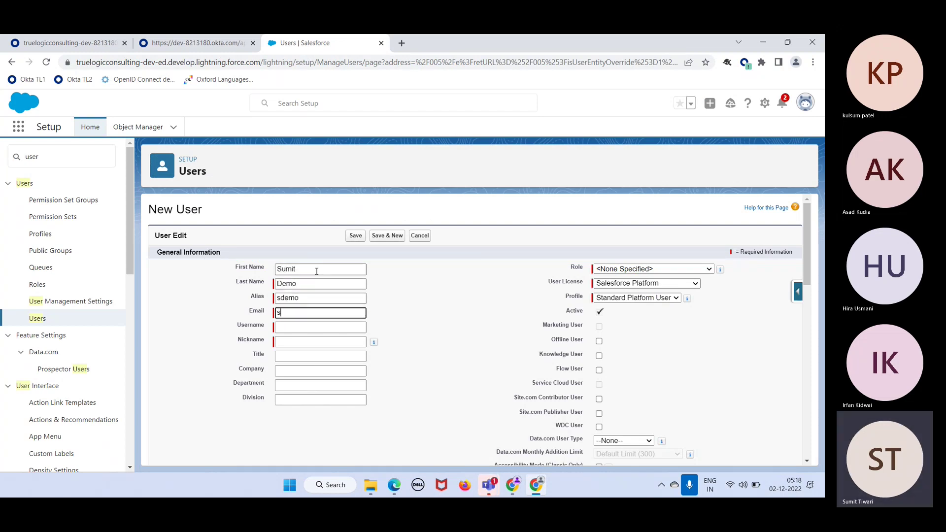
left_click(322, 329)
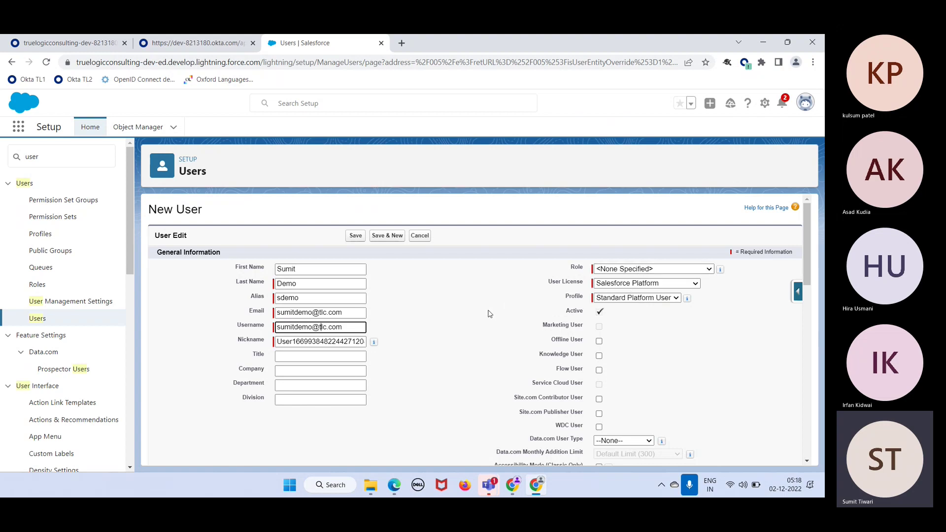
Give the new user the Marketing Team role and save the record
left_click(638, 270)
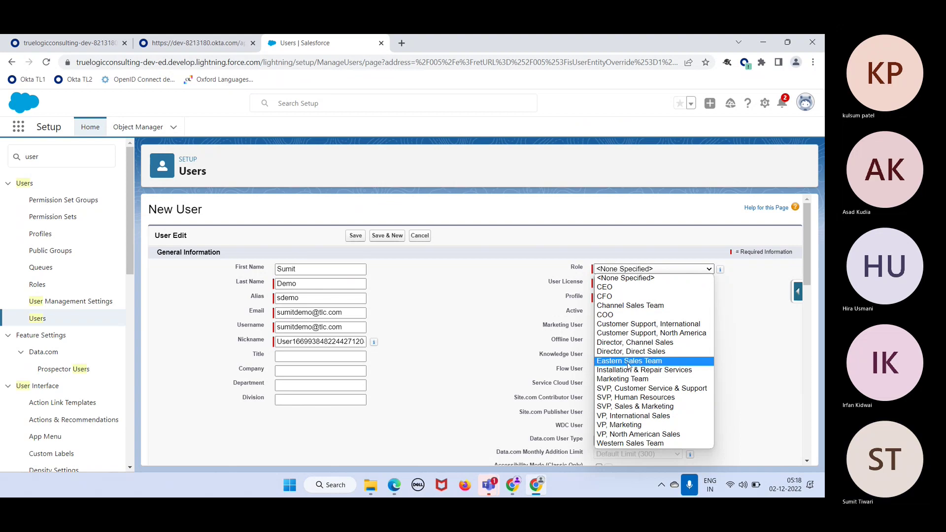
left_click(627, 380)
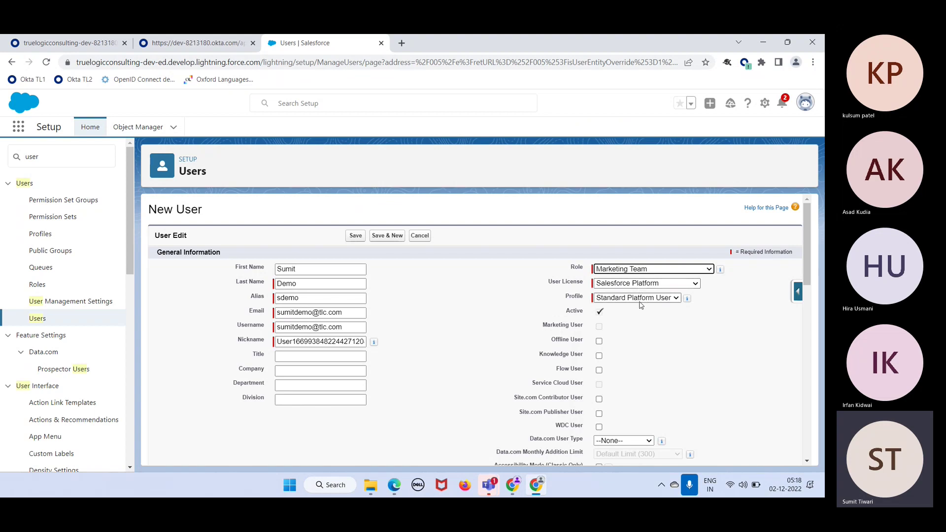
scroll(509, 328, "down", 1)
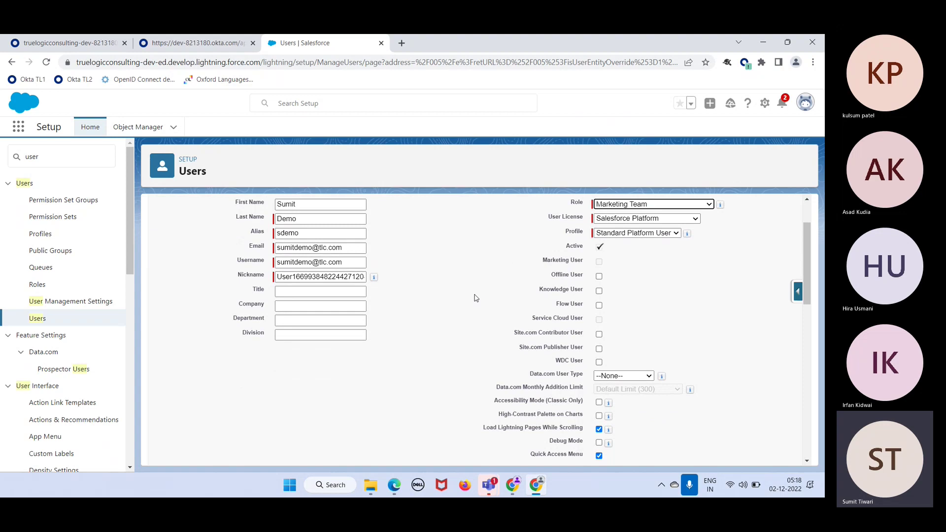
scroll(475, 298, "down", 10)
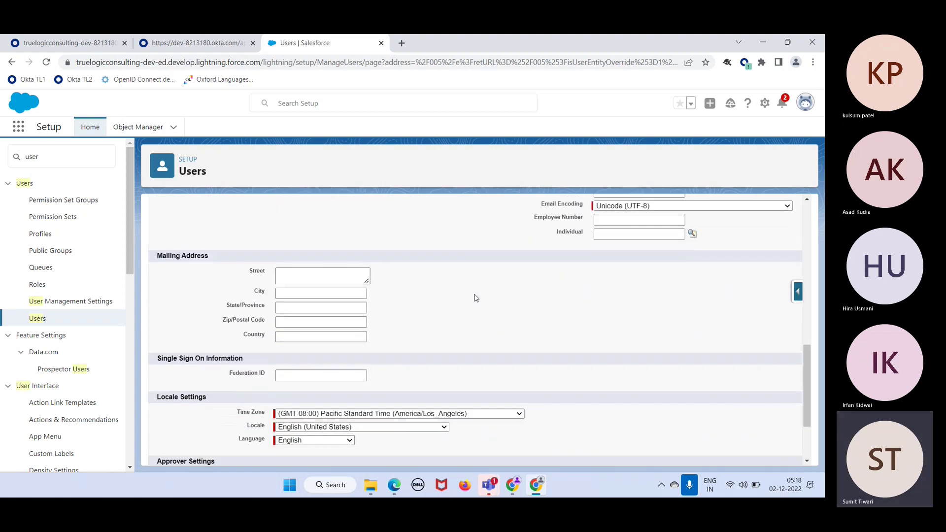
scroll(476, 298, "down", 2)
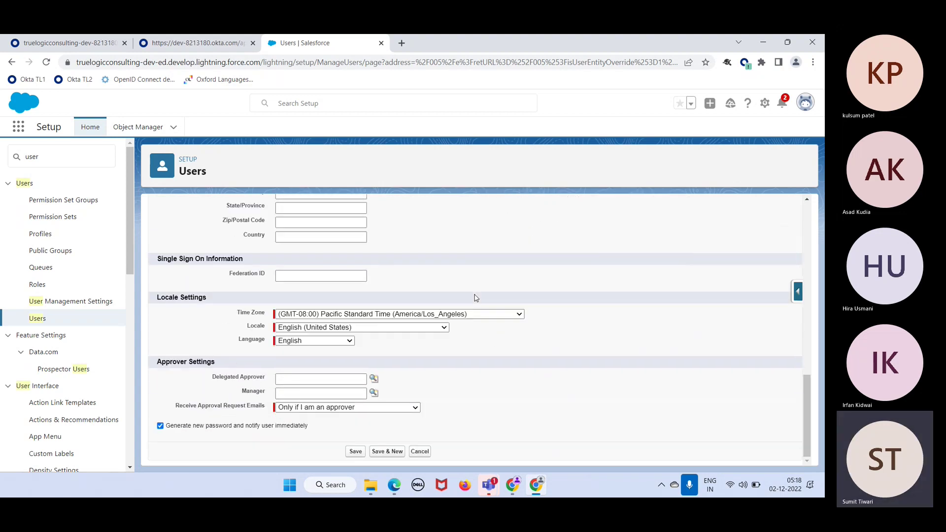
left_click(356, 453)
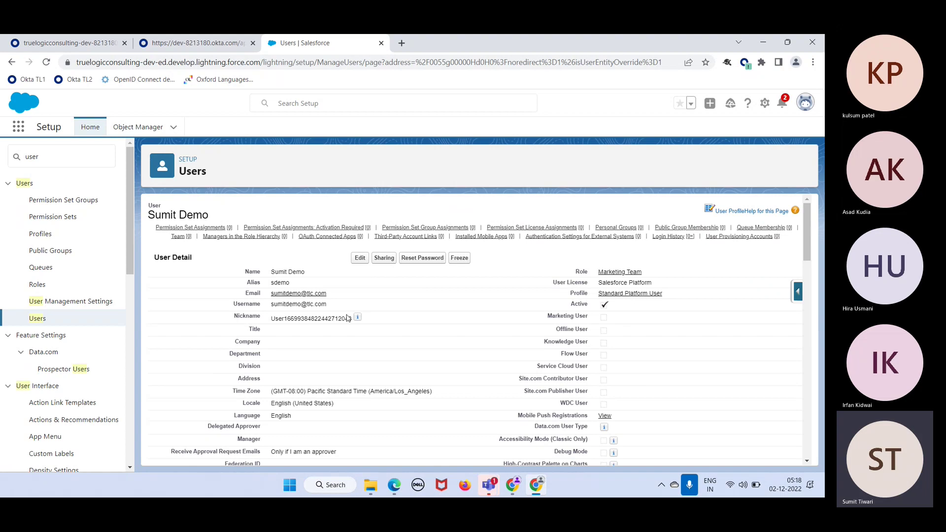
Check the Salesforce users list, then log out of Salesforce
left_click(69, 43)
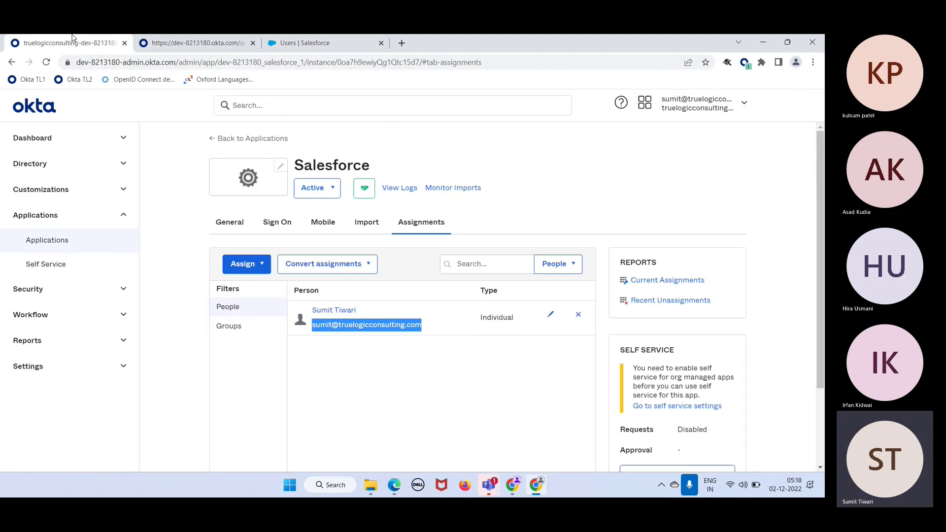
left_click(394, 375)
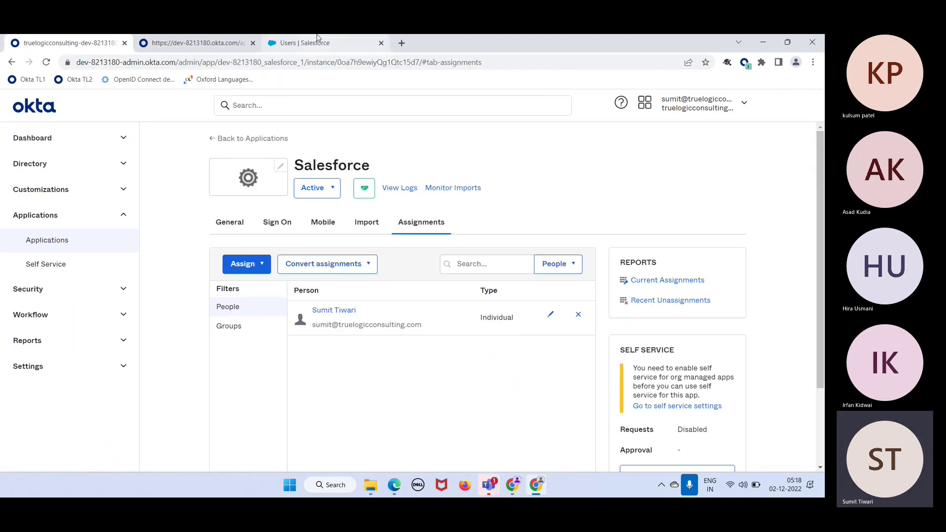
left_click(323, 43)
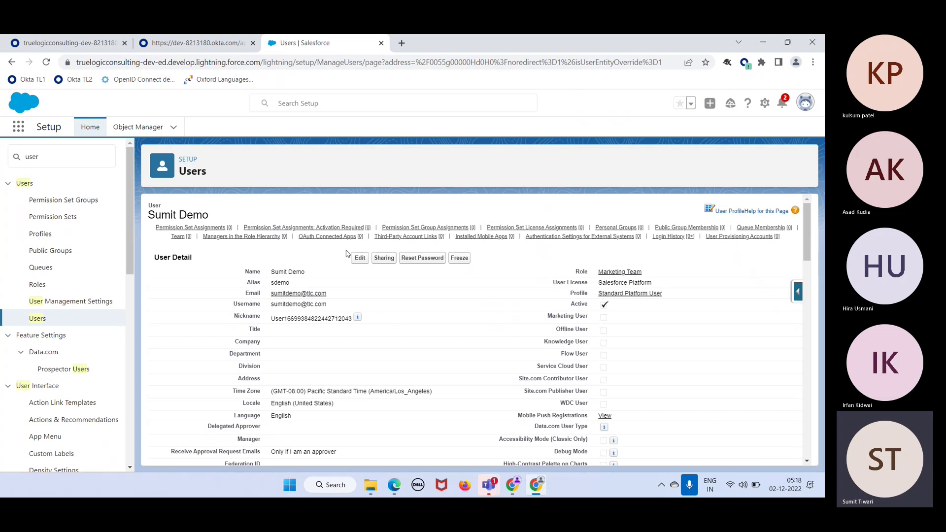
left_click(39, 319)
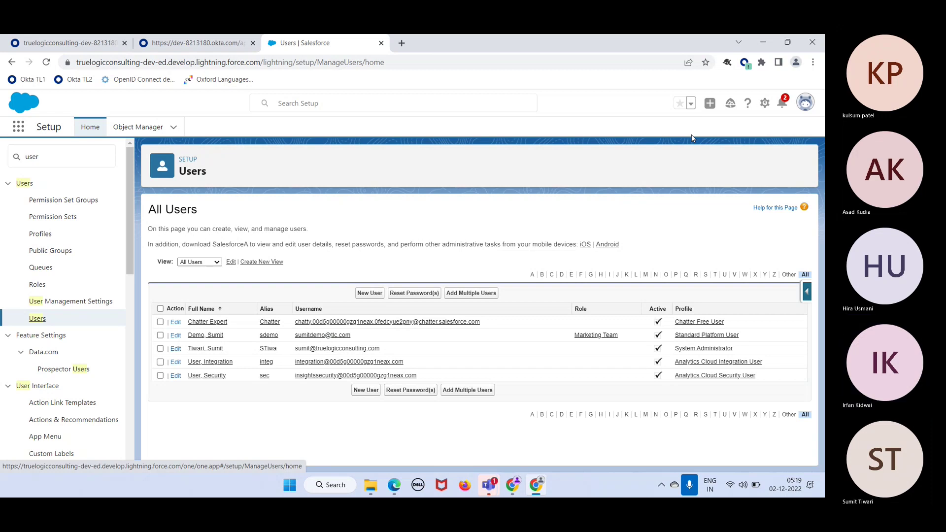
left_click(807, 104)
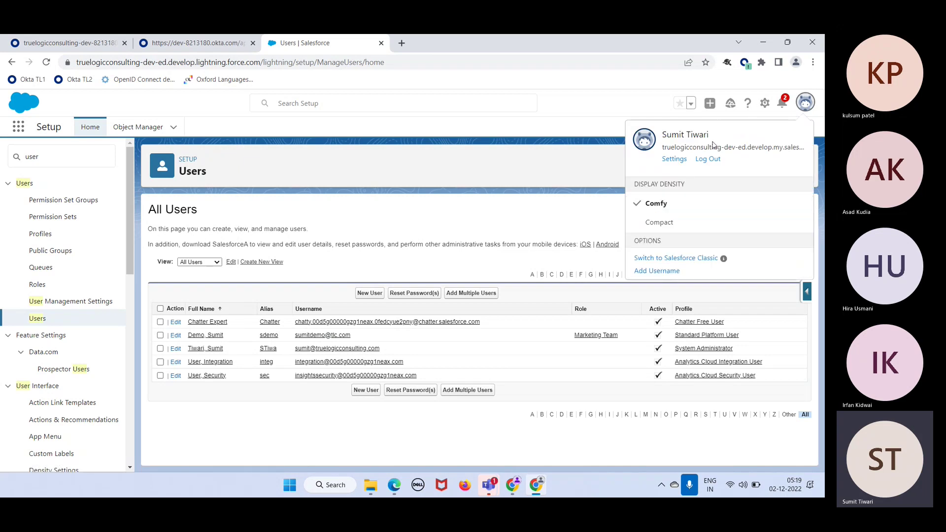
left_click(709, 163)
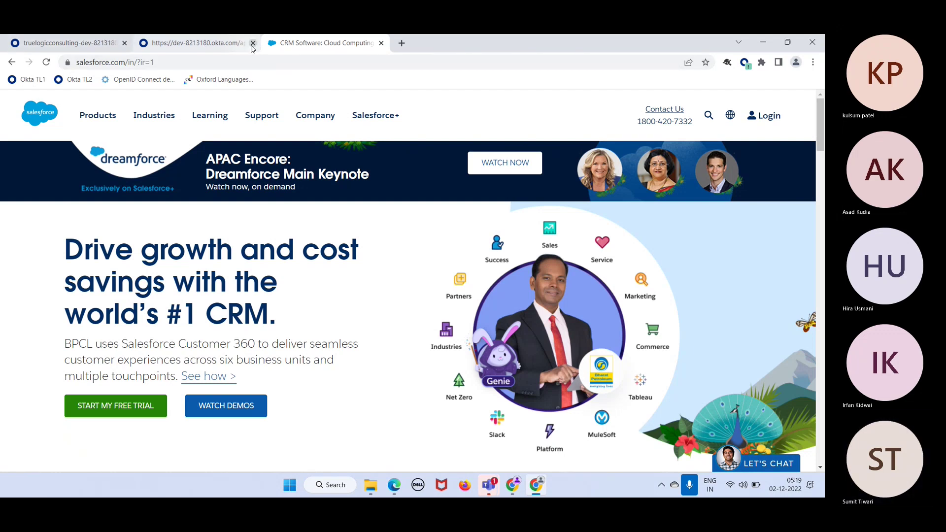
Close the extra Okta tab and sign out of the Okta admin console
left_click(252, 42)
left_click(113, 39)
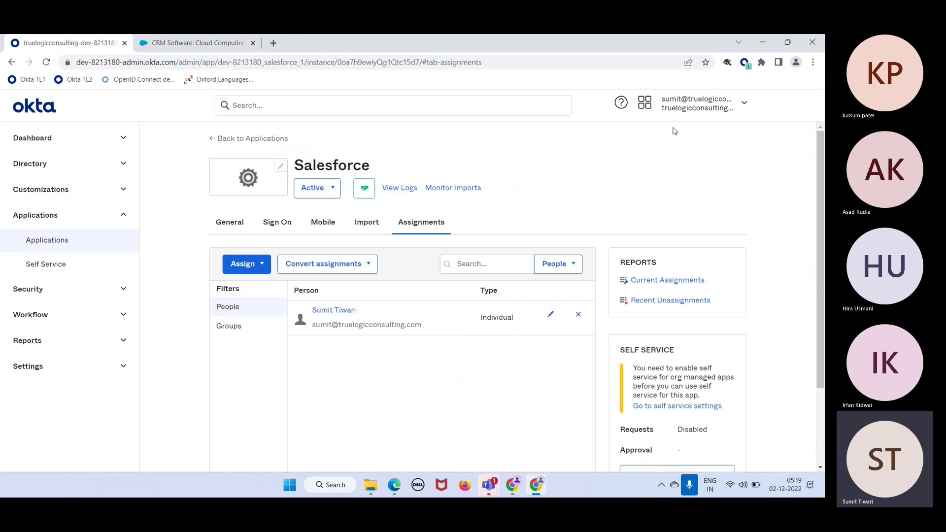
left_click(728, 101)
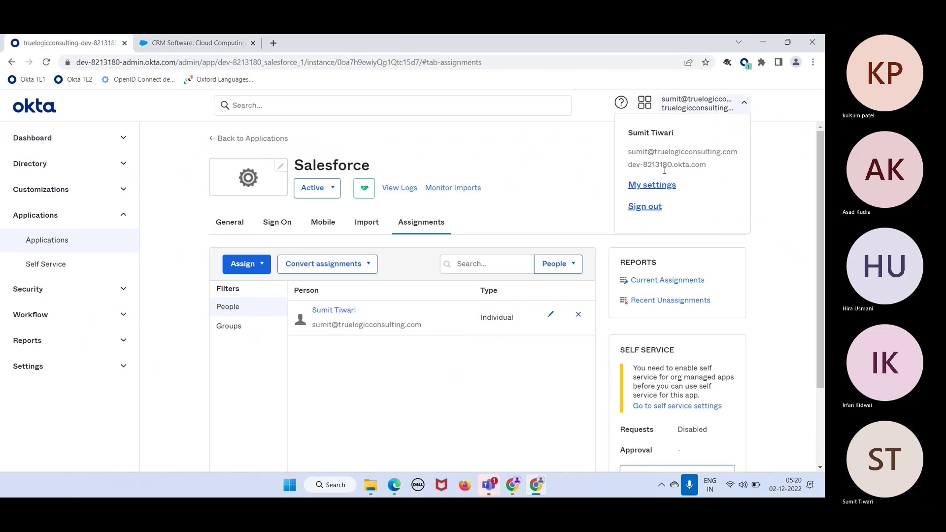
left_click(654, 207)
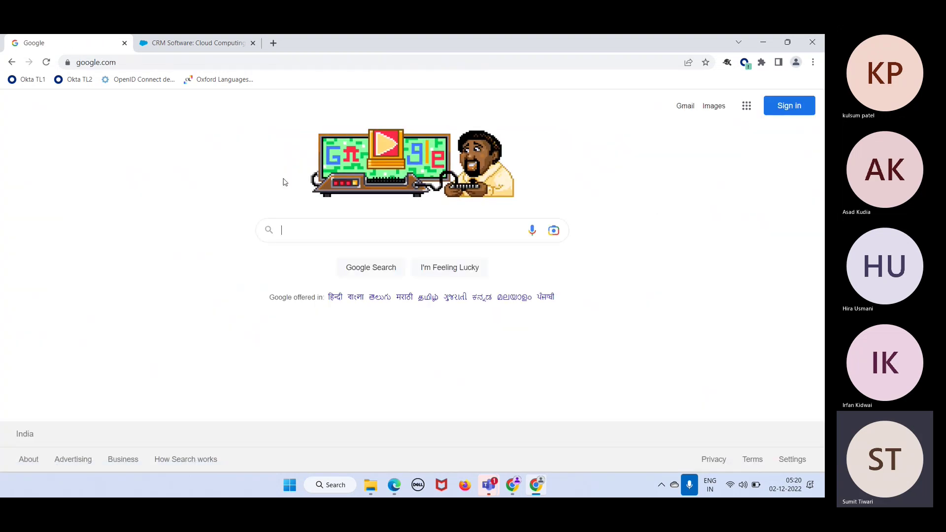
Return to the salesforce.com tab with its address bar ready for a new URL
left_click(193, 46)
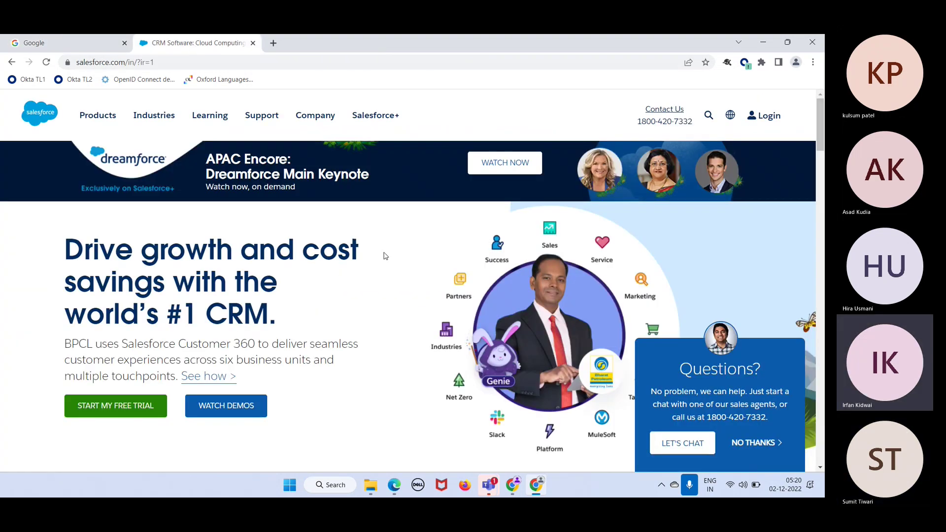
left_click(164, 62)
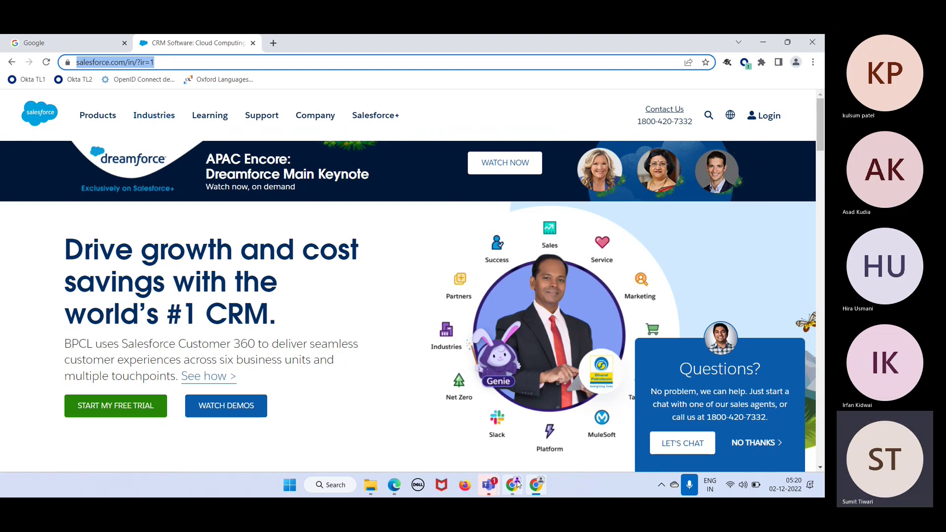
mouse_move(511, 487)
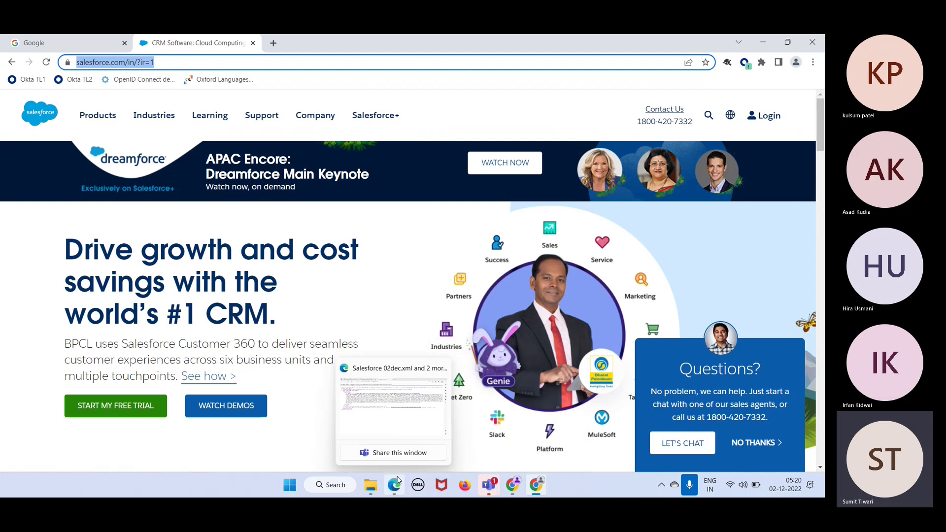
Copy the entityID URL from the Salesforce 02dec metadata file in Downloads
left_click(376, 488)
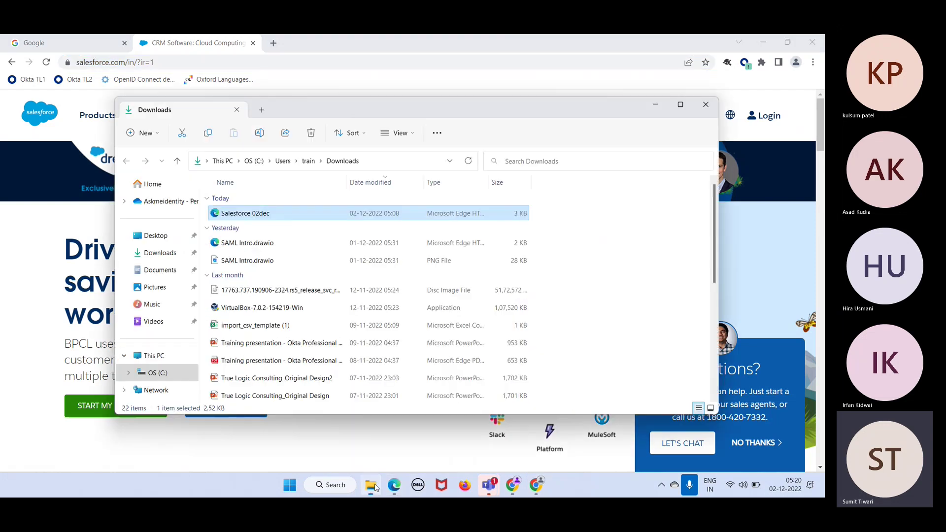
double_click(263, 219)
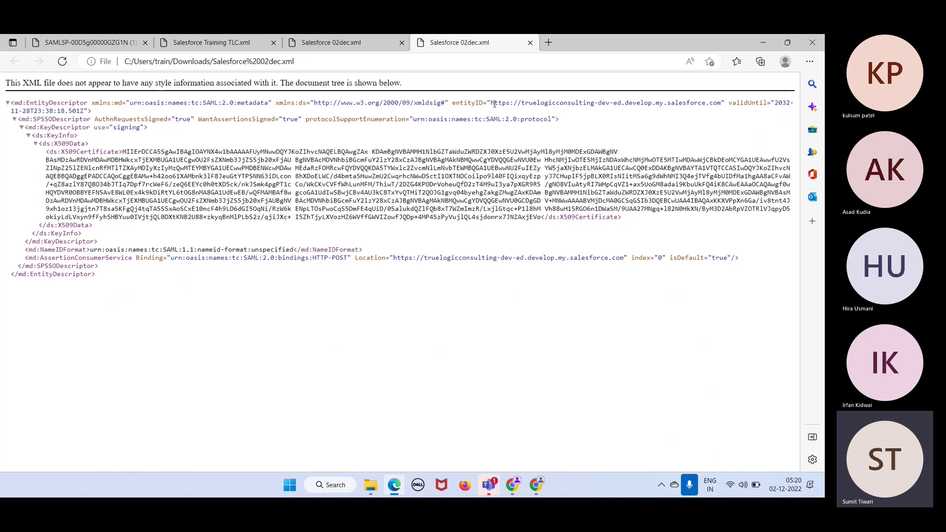
left_click_drag(492, 102, 723, 102)
key("ctrl+c")
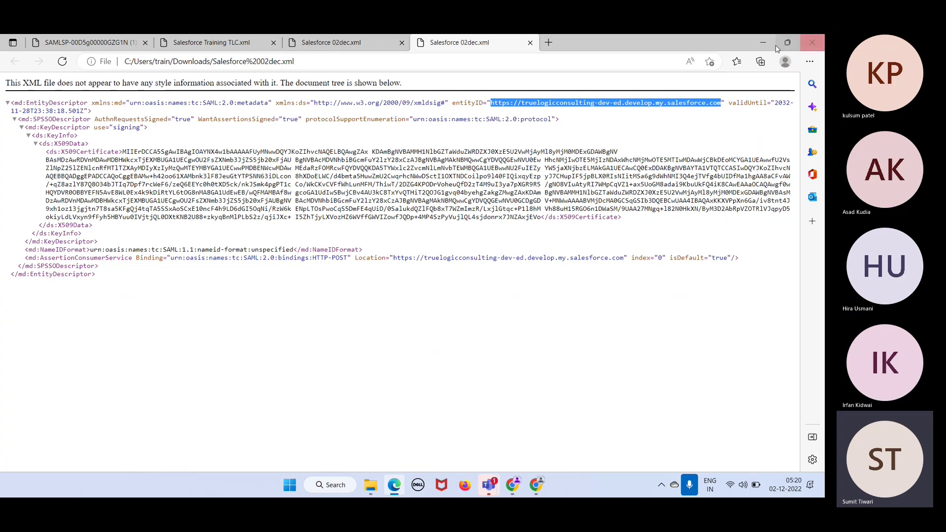
left_click(752, 43)
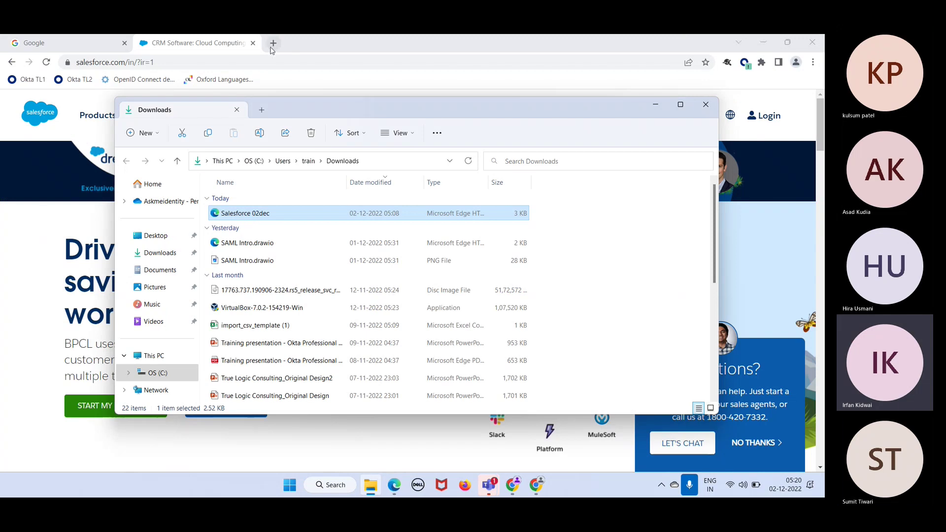
Load the copied Salesforce org URL in Chrome, redirecting to Okta sign-in
left_click(244, 60)
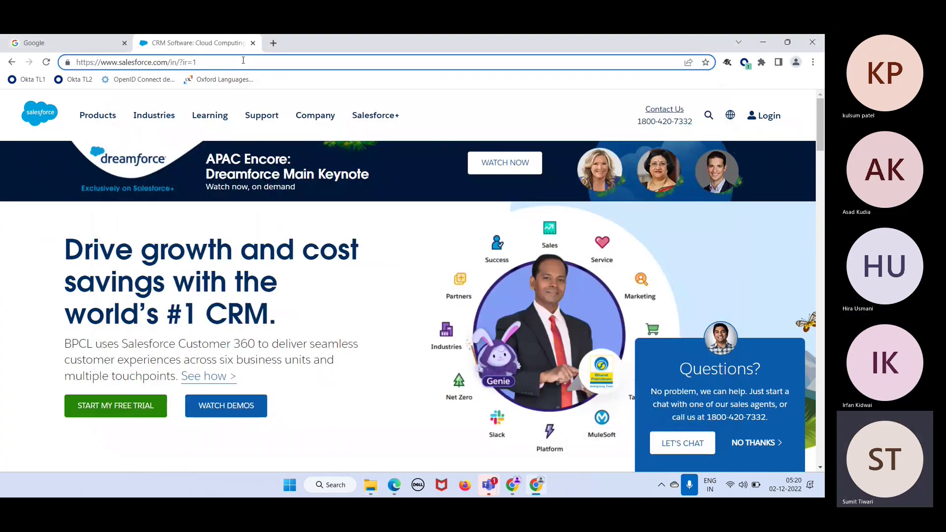
left_click(243, 59)
key("ctrl+v")
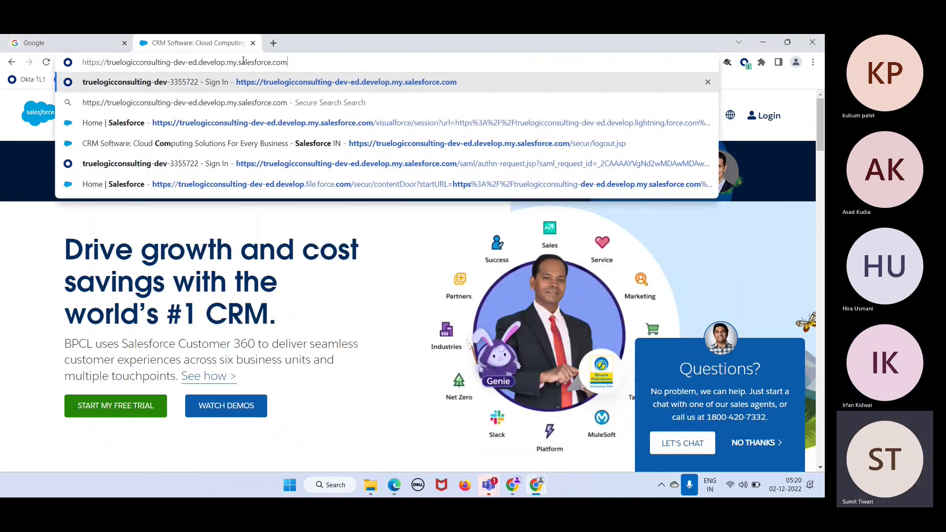
key("Return")
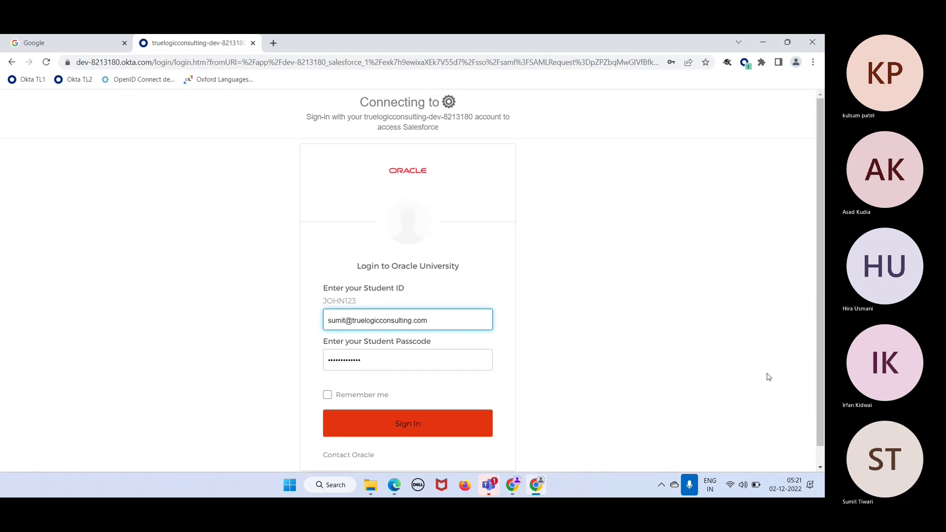
Dismiss the first-time notice and sign in through Okta to Salesforce Setup Home
key("alt+Tab")
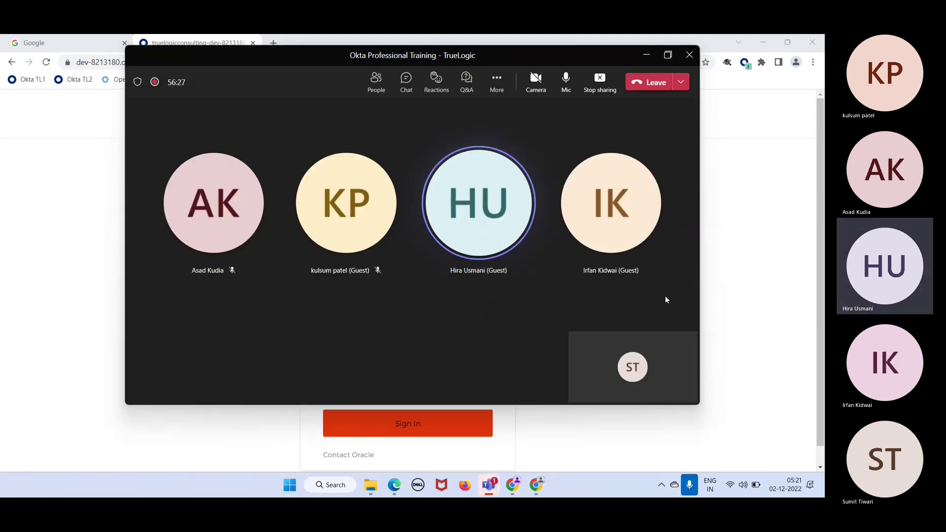
left_click(752, 282)
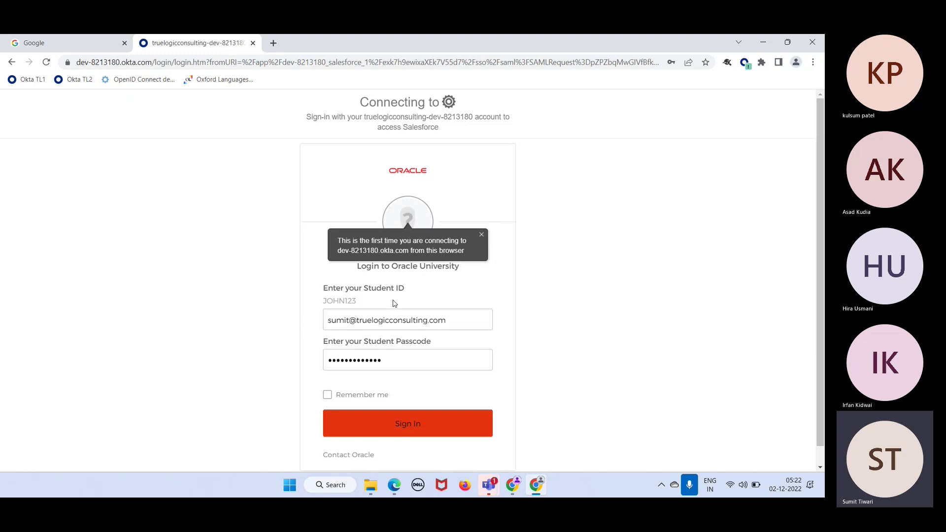
left_click(482, 235)
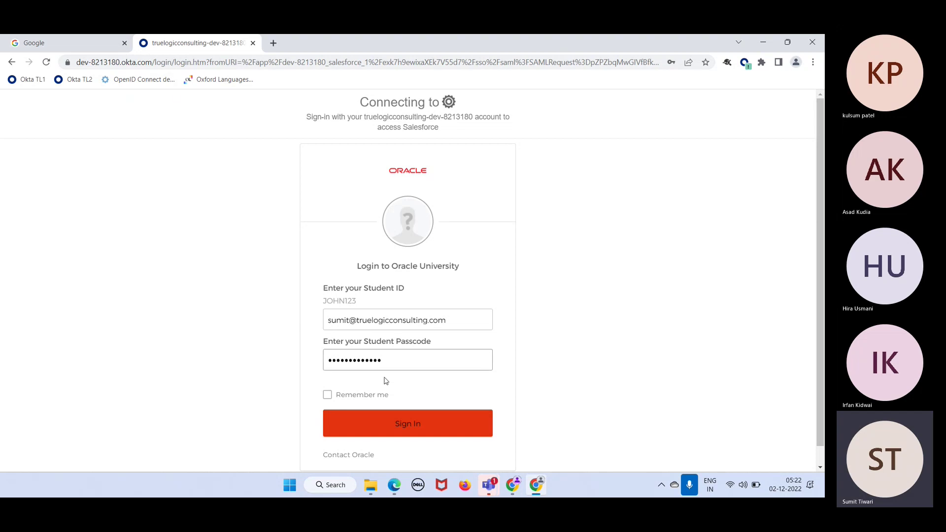
left_click(408, 426)
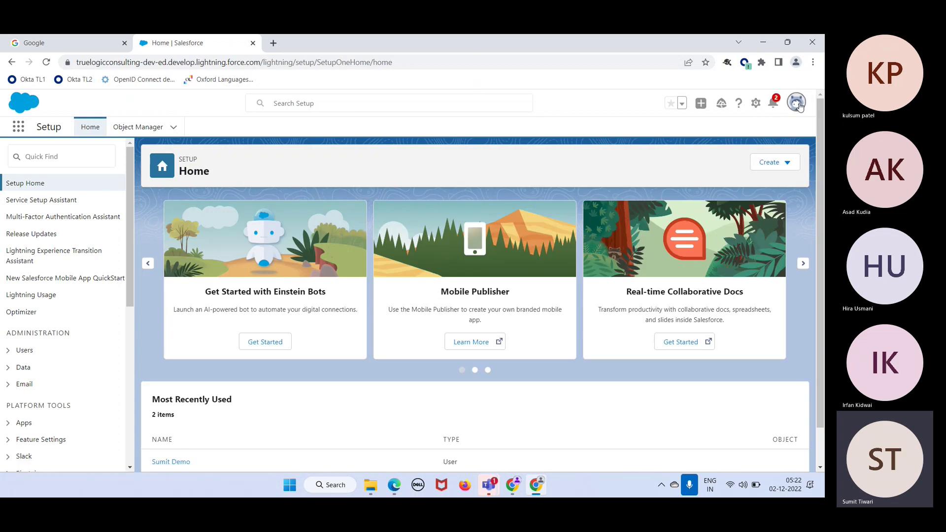
left_click(798, 104)
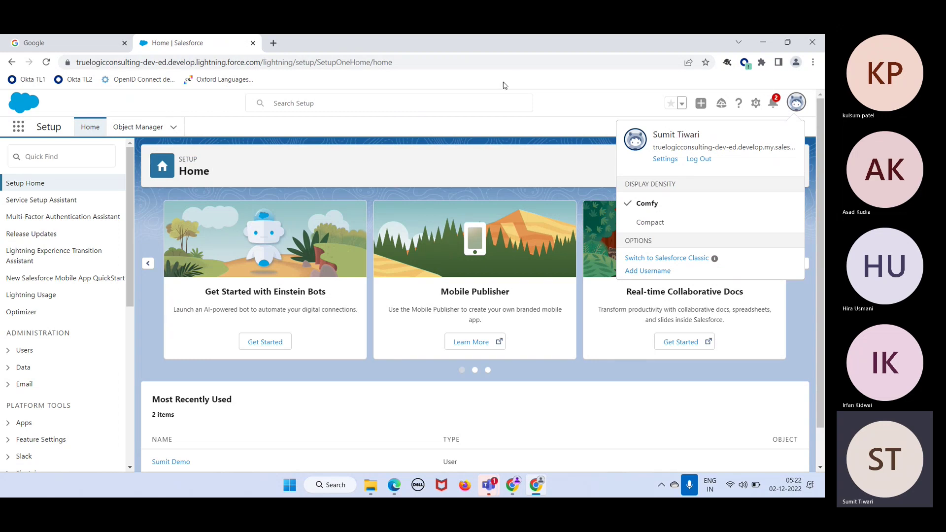
left_click(567, 104)
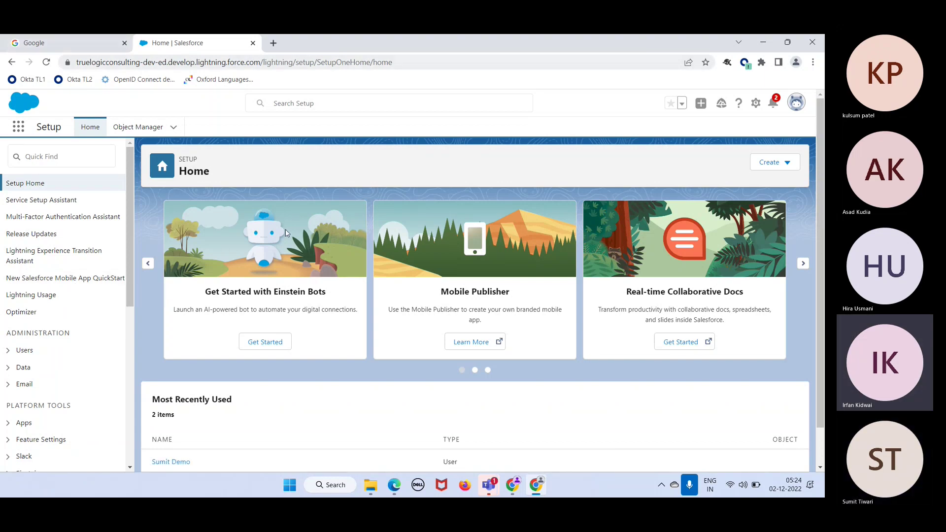
Stop sharing the screen in the Teams meeting and widen the Chrome window
left_click(496, 490)
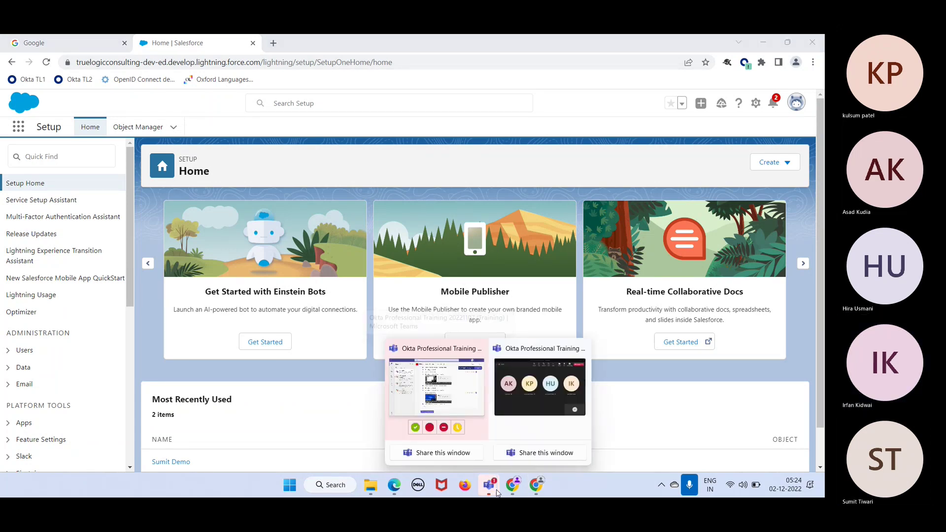
left_click(540, 392)
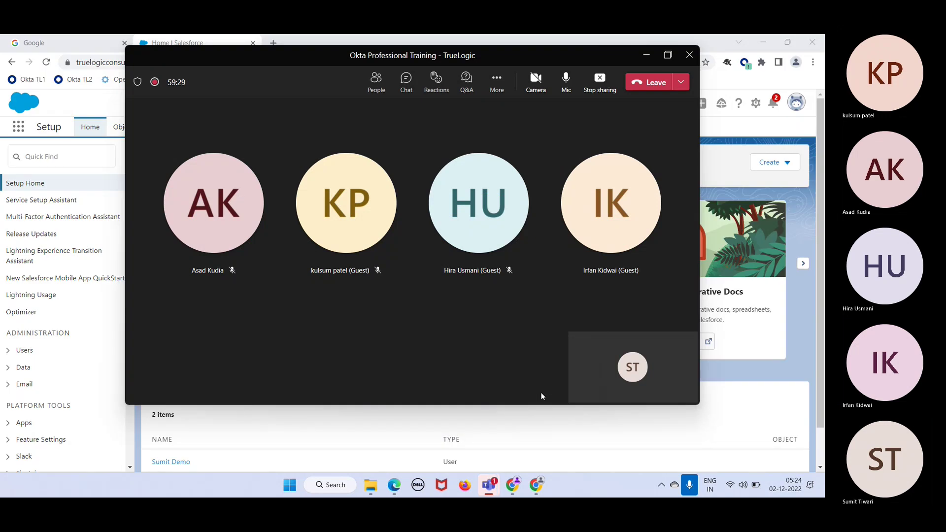
left_click(597, 82)
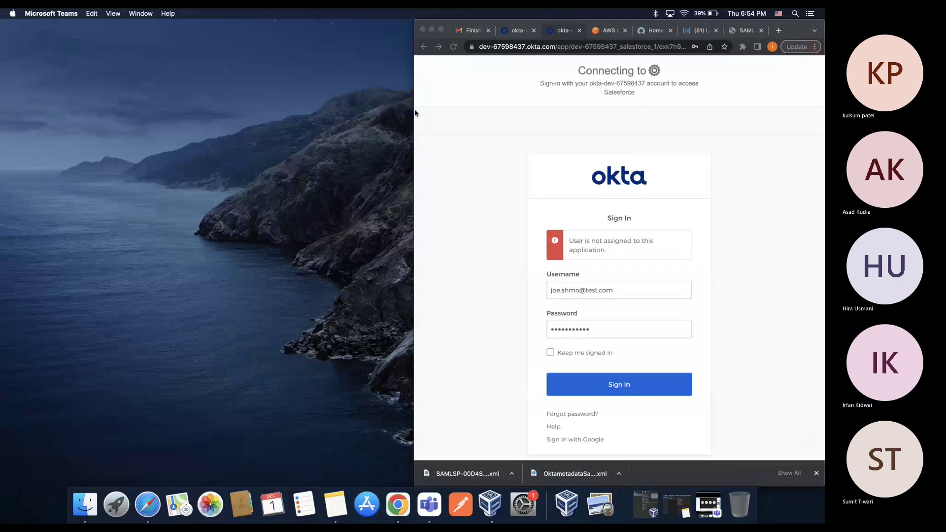
left_click_drag(415, 113, 2, 83)
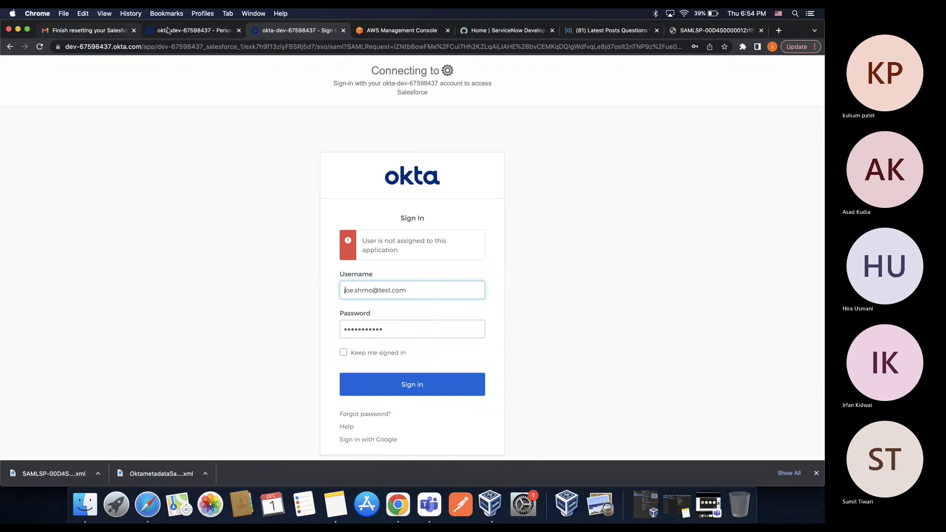
Launch Salesforce from the test user's Assigned Applications and highlight the not-assigned error
left_click(614, 36)
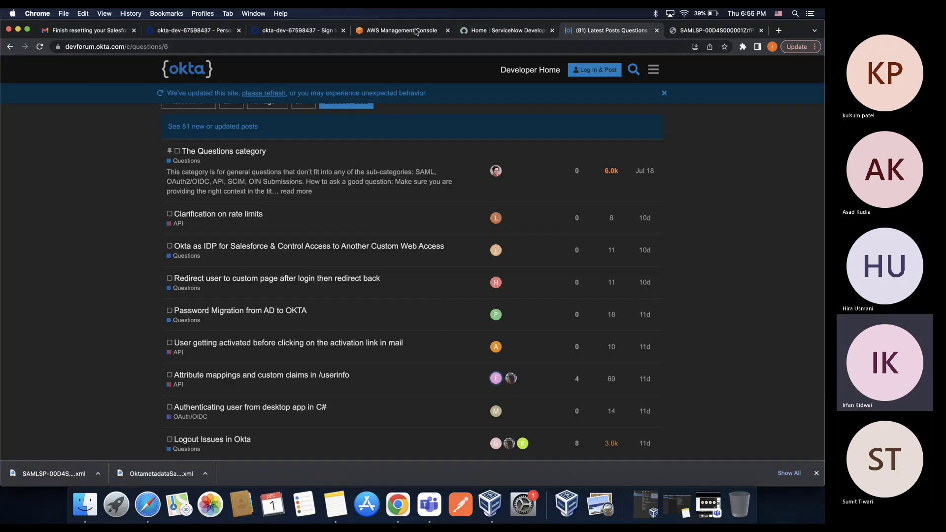
left_click(413, 30)
left_click(183, 31)
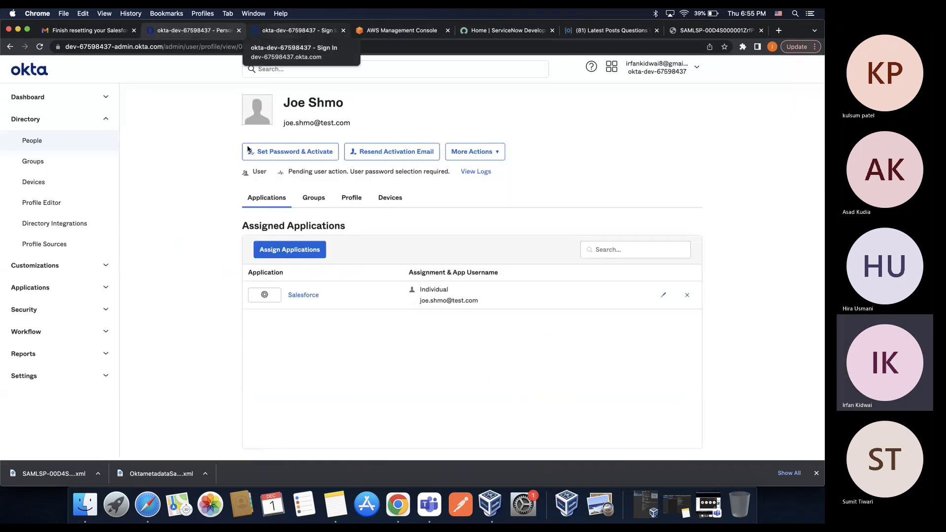
left_click(304, 295)
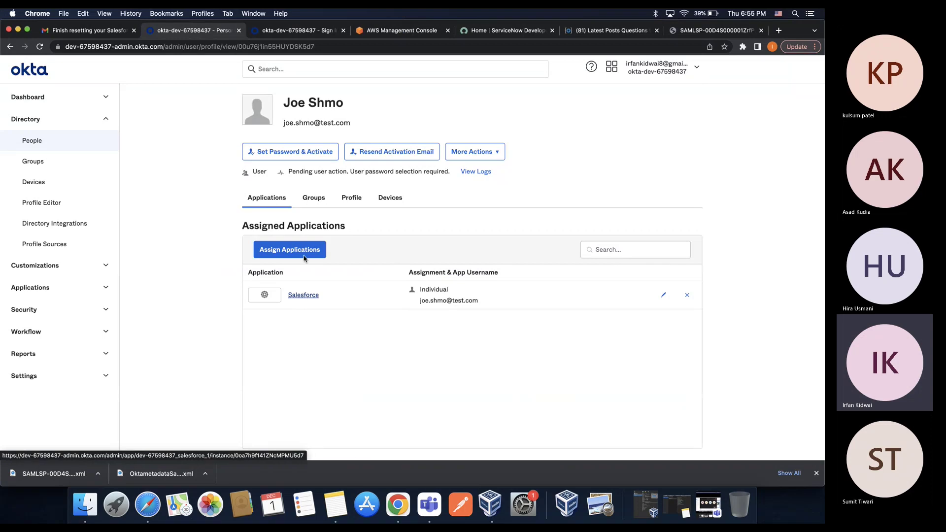
left_click_drag(358, 241, 474, 245)
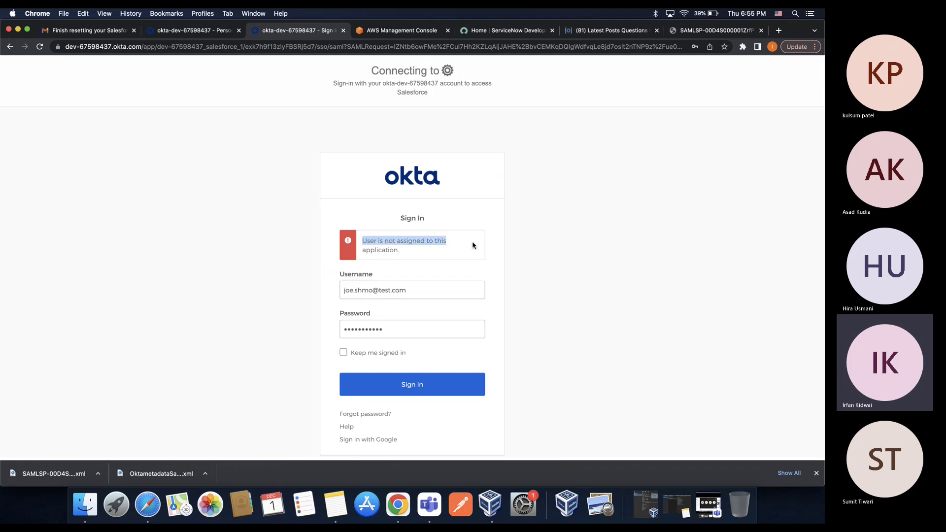
Check the test user's profile, then reload the Okta sign-in page
left_click(178, 31)
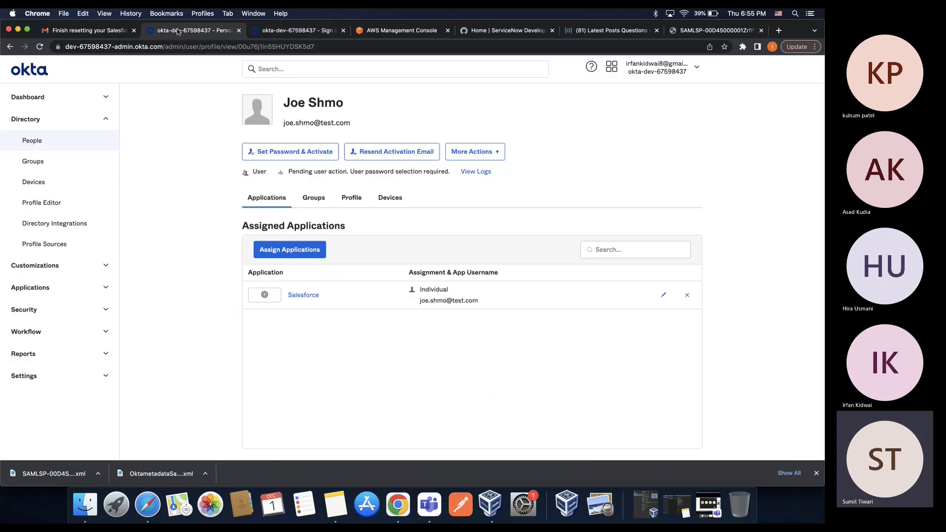
left_click(294, 31)
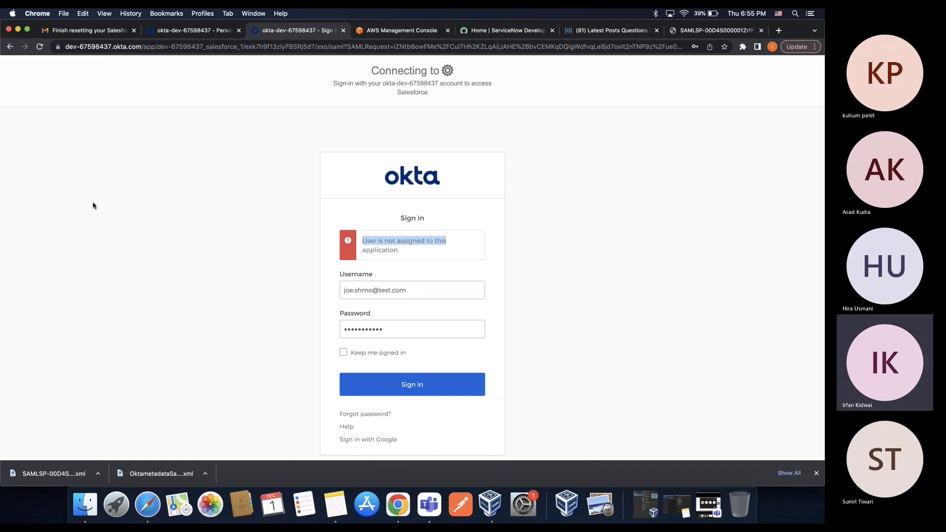
key("super+r")
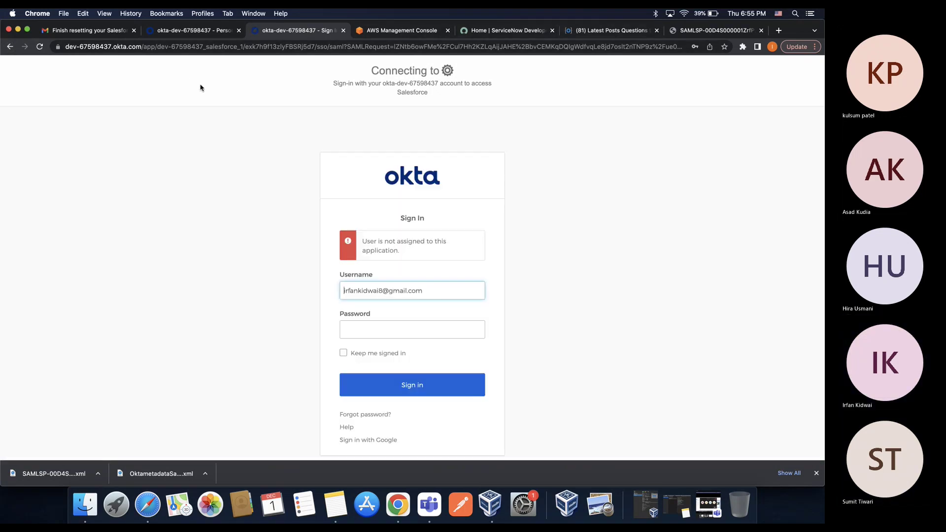
left_click(167, 47)
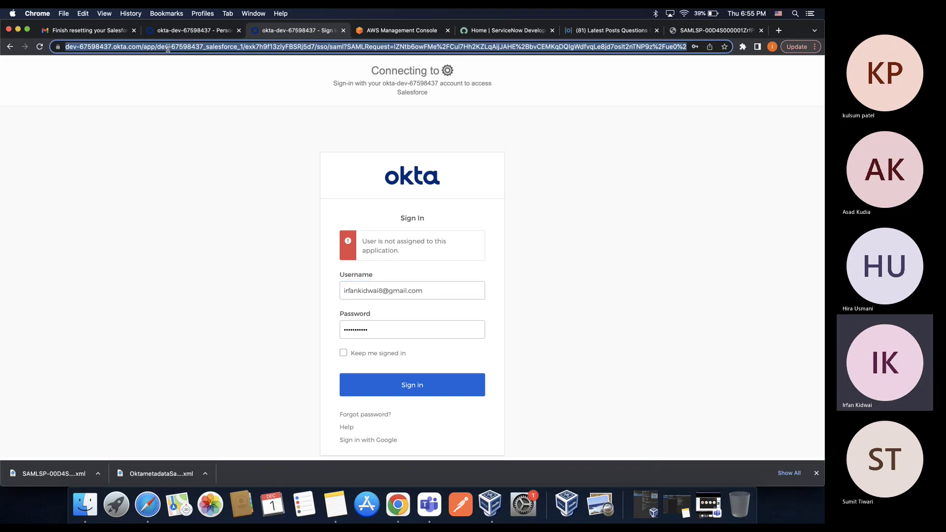
key("Return")
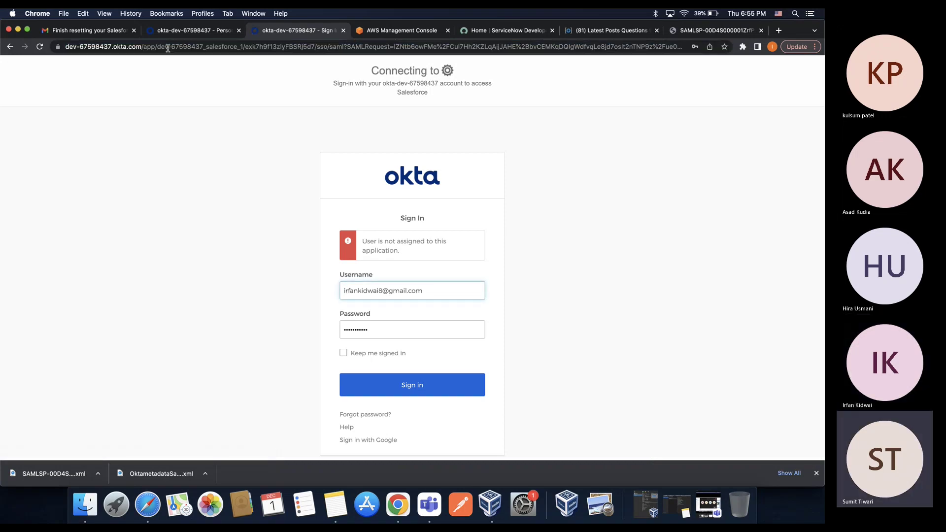
Sign in again with the test user's username and password; the not-assigned error persists
left_click(459, 290)
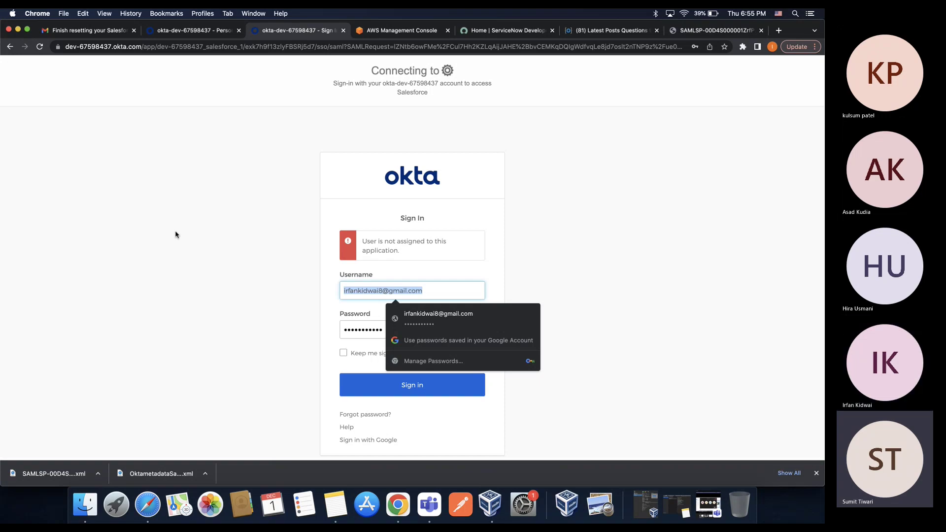
type("joe.s")
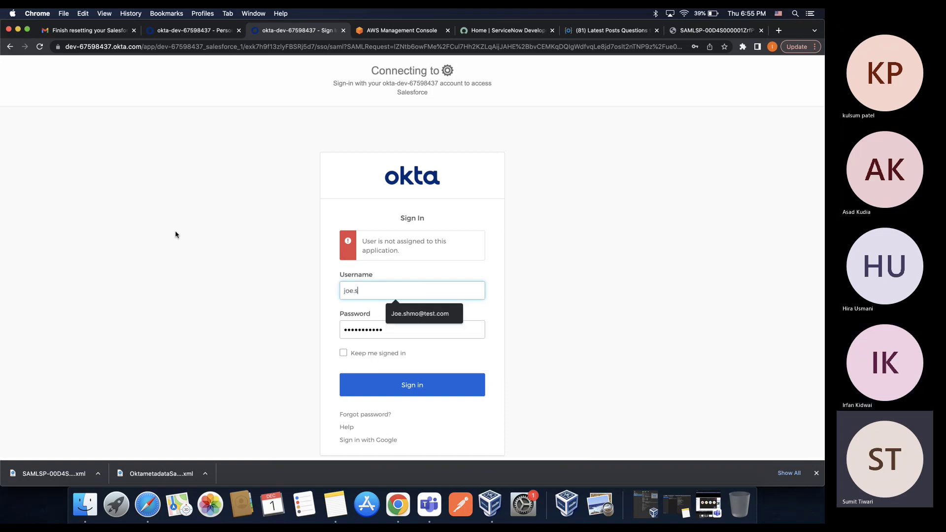
type("hmo")
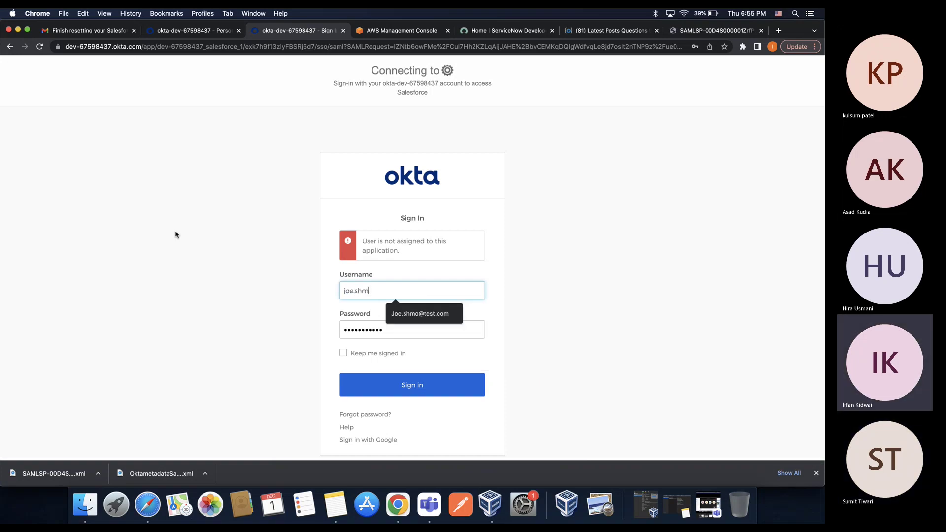
key("Tab")
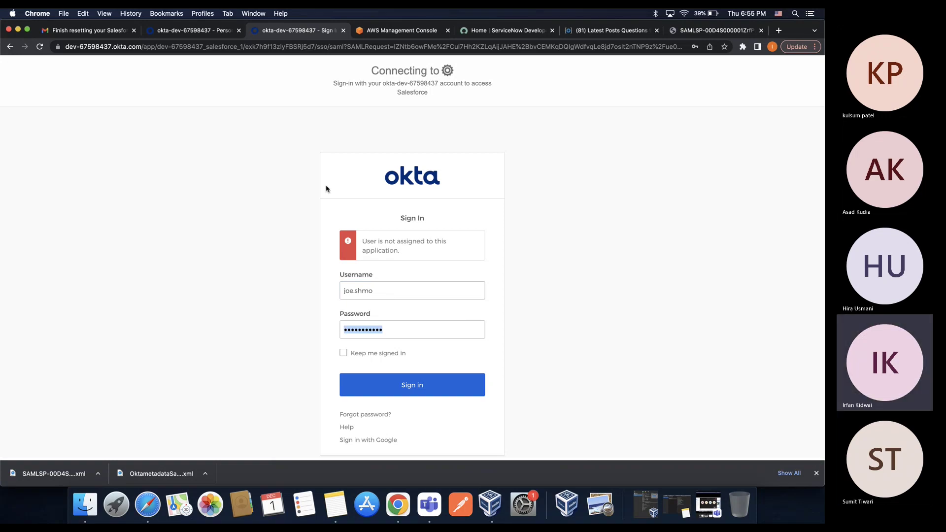
left_click(385, 288)
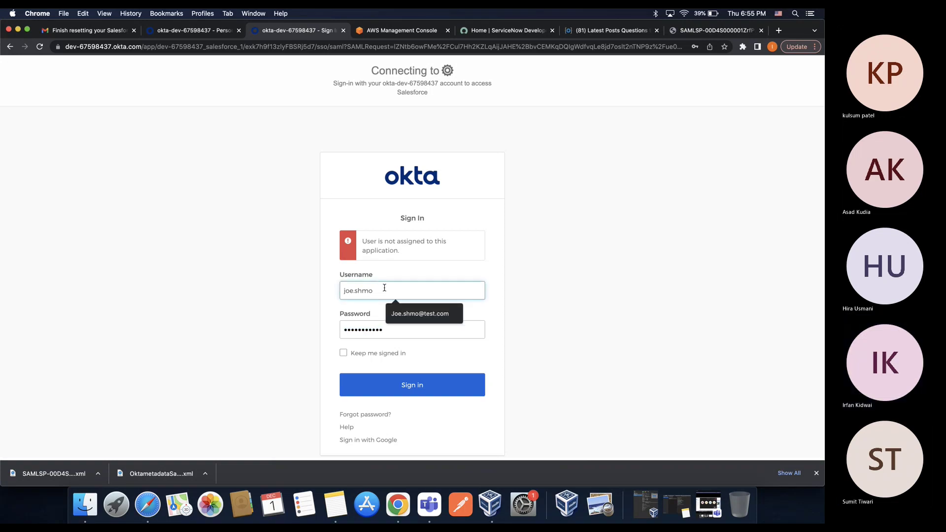
key("Down")
key("Return")
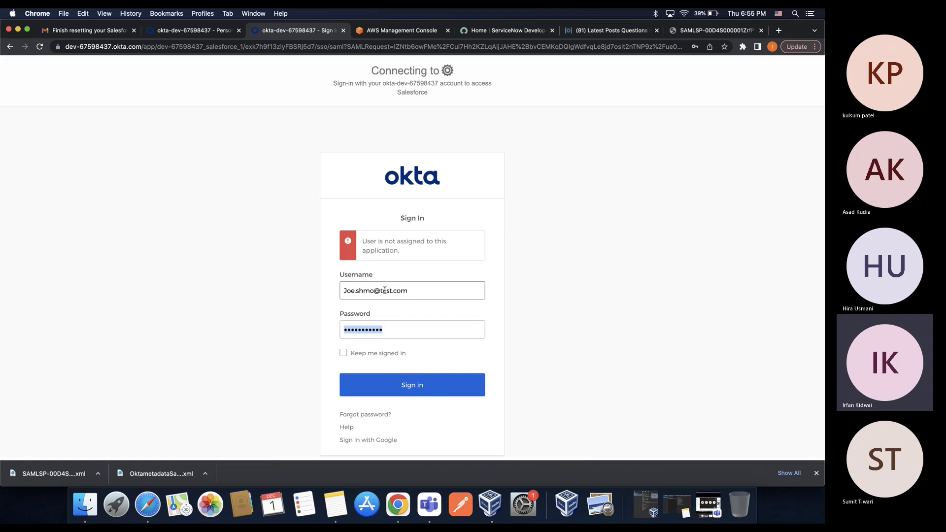
type("•••••••••••")
key("Return")
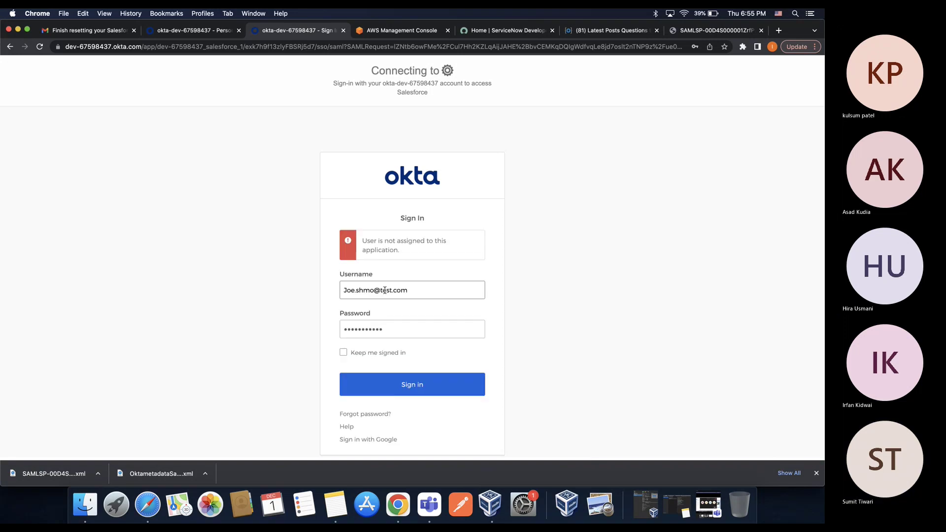
left_click(185, 32)
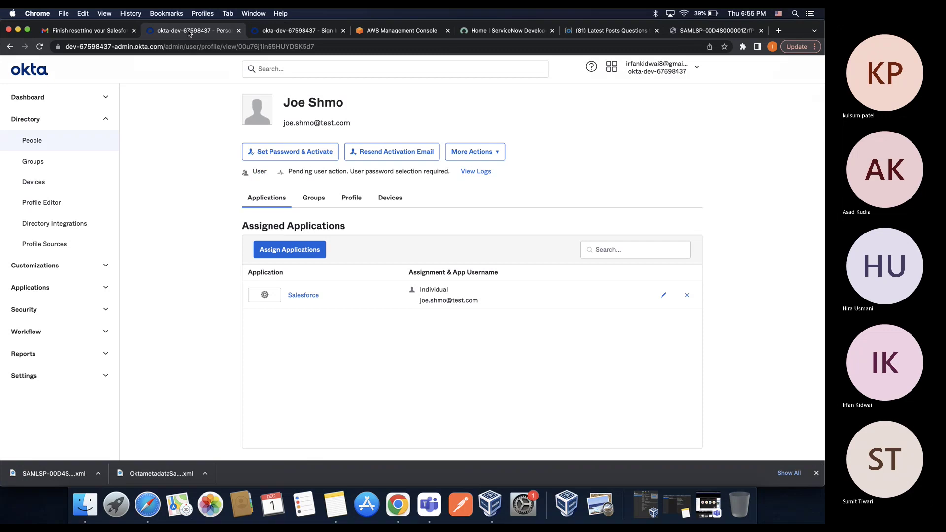
left_click(294, 33)
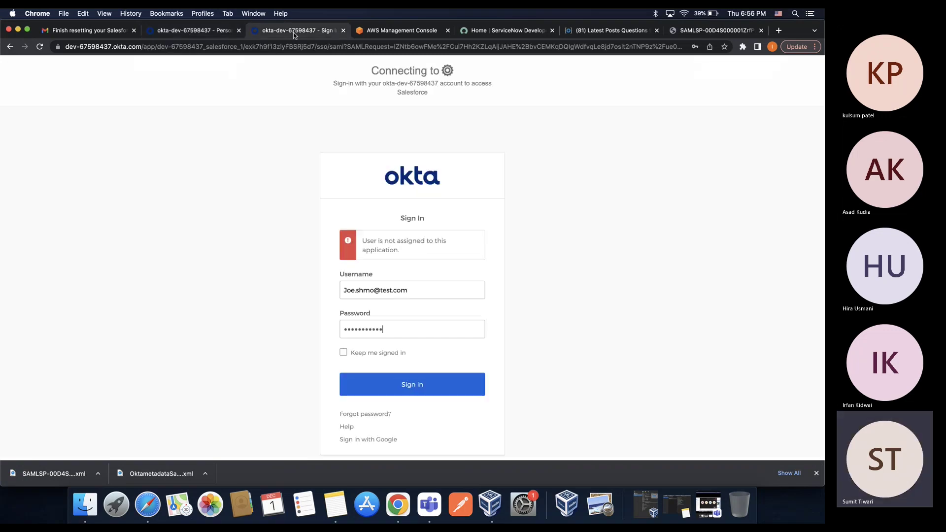